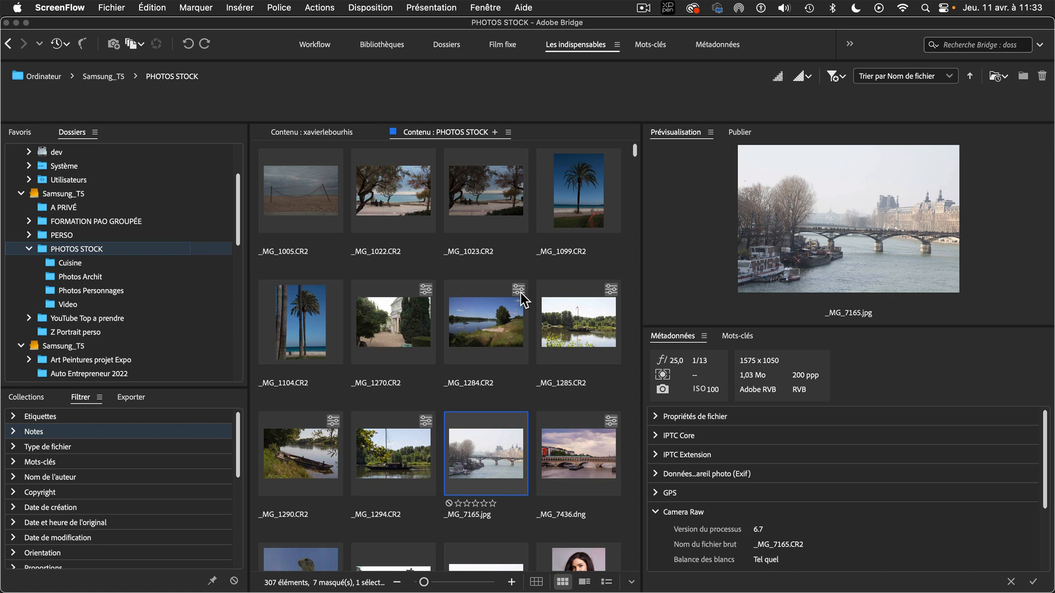
# - Bring Bridge to the front, shrink its window in width and height, and shift it slightly to the right
pyautogui.click(49, 26)
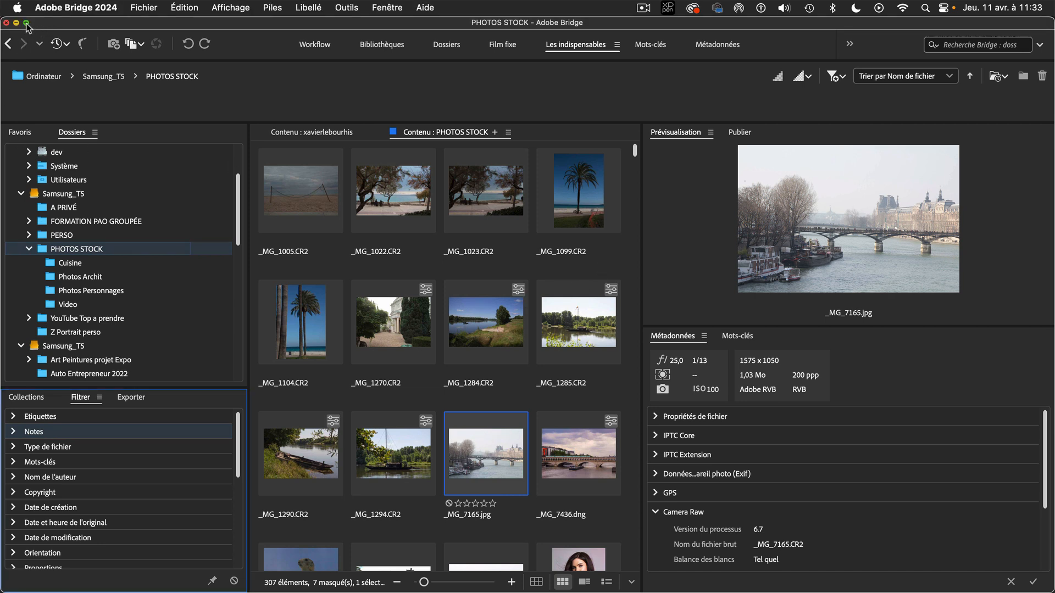
pyautogui.moveTo(26, 26)
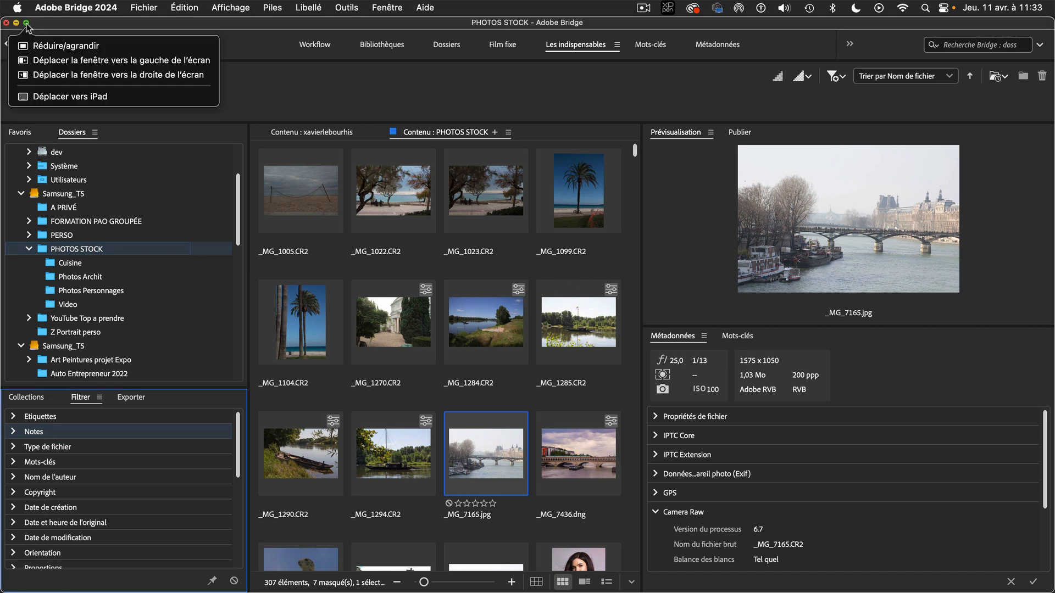
pyautogui.click(80, 48)
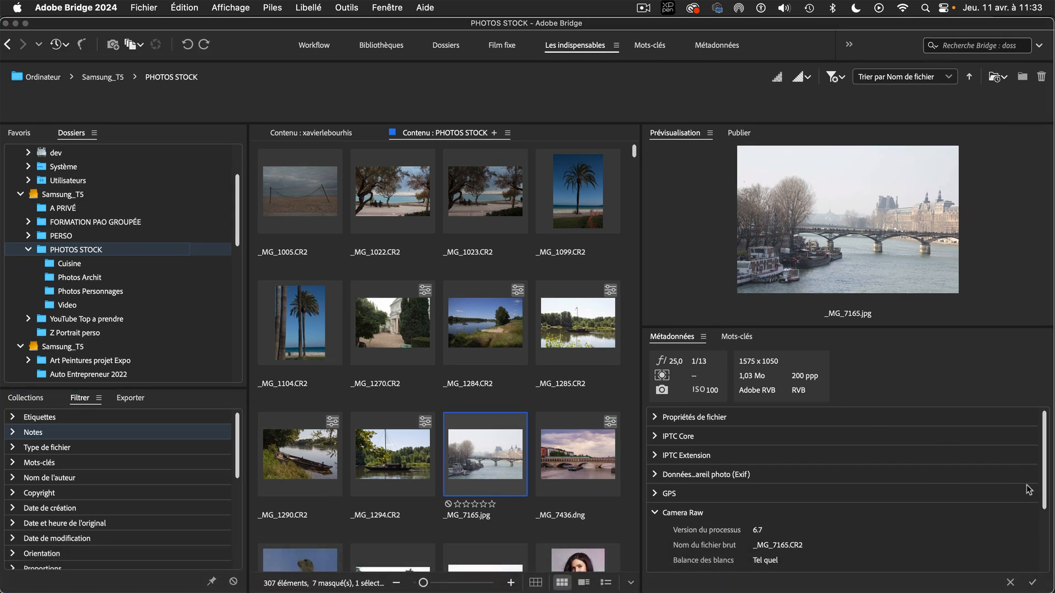
pyautogui.moveTo(1052, 535); pyautogui.dragTo(883, 536)
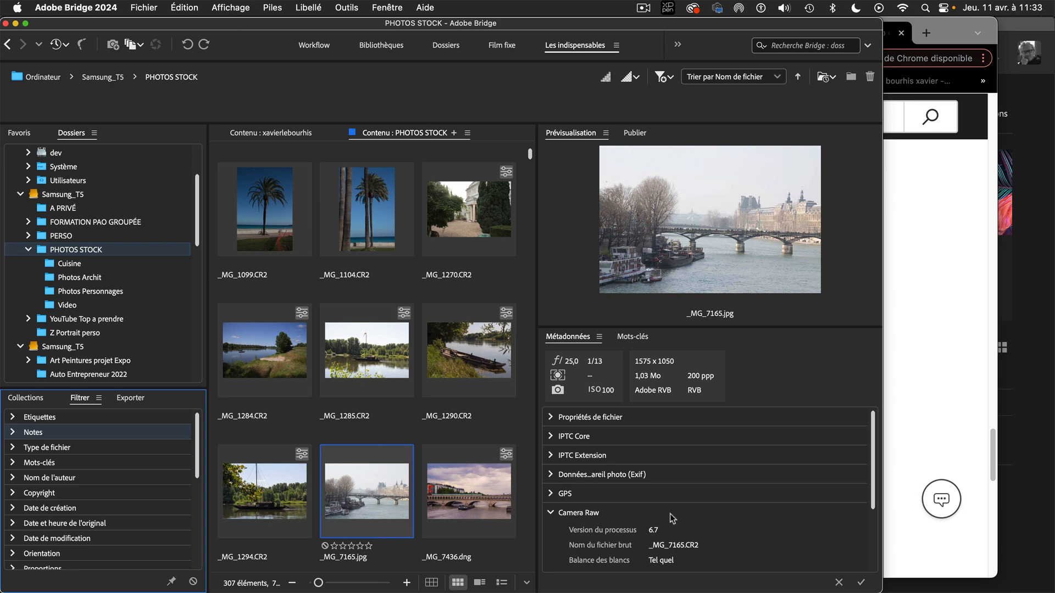
pyautogui.moveTo(878, 586); pyautogui.dragTo(851, 508)
pyautogui.moveTo(186, 28); pyautogui.dragTo(230, 27)
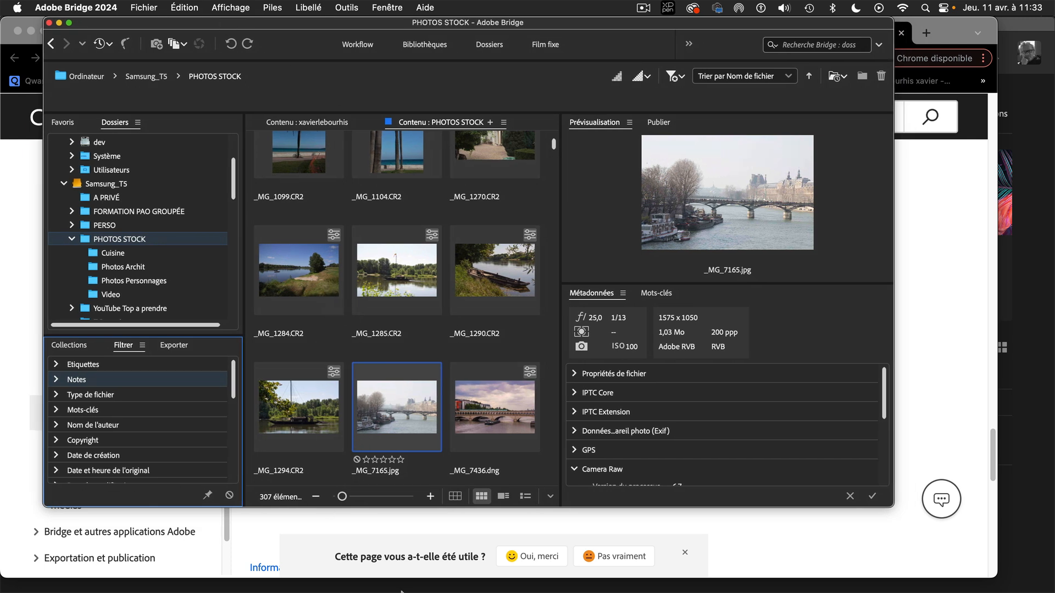
# - Switch to Photoshop and locate the Parcourir dans Bridge command among its file commands without running it
pyautogui.moveTo(416, 591)
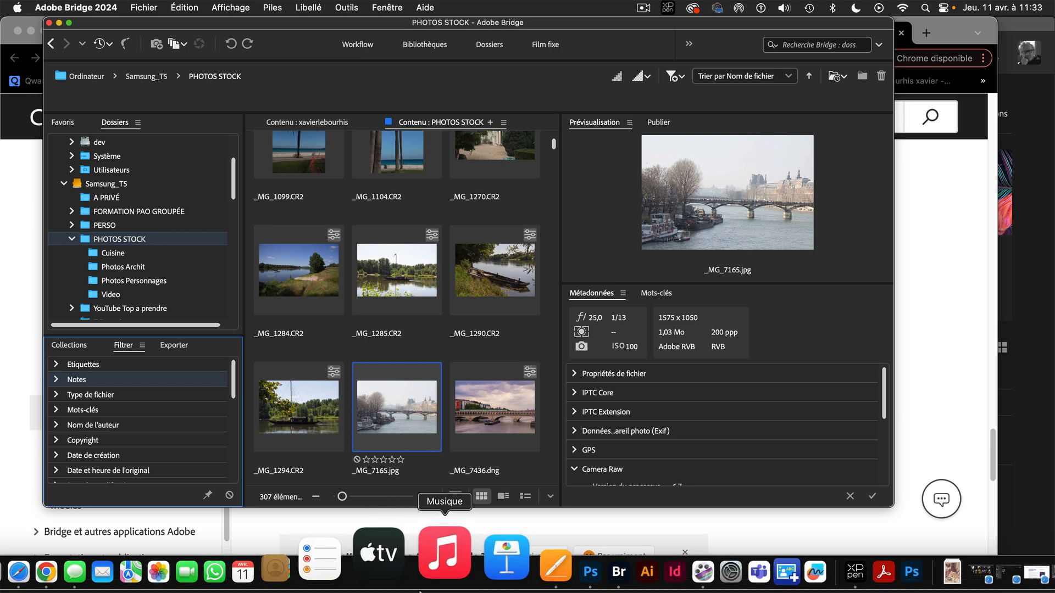
pyautogui.click(515, 573)
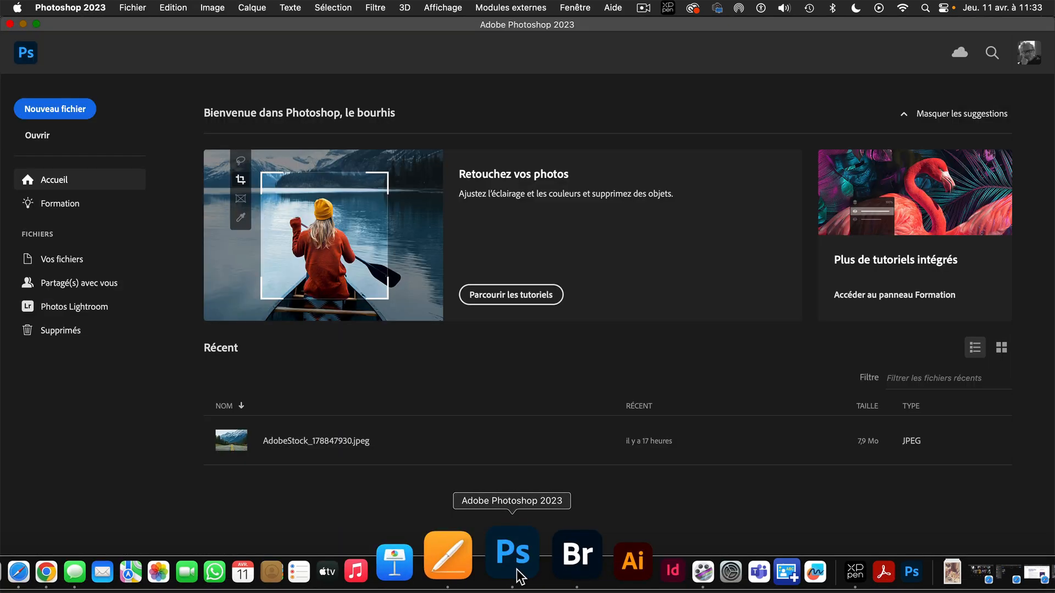
pyautogui.click(133, 8)
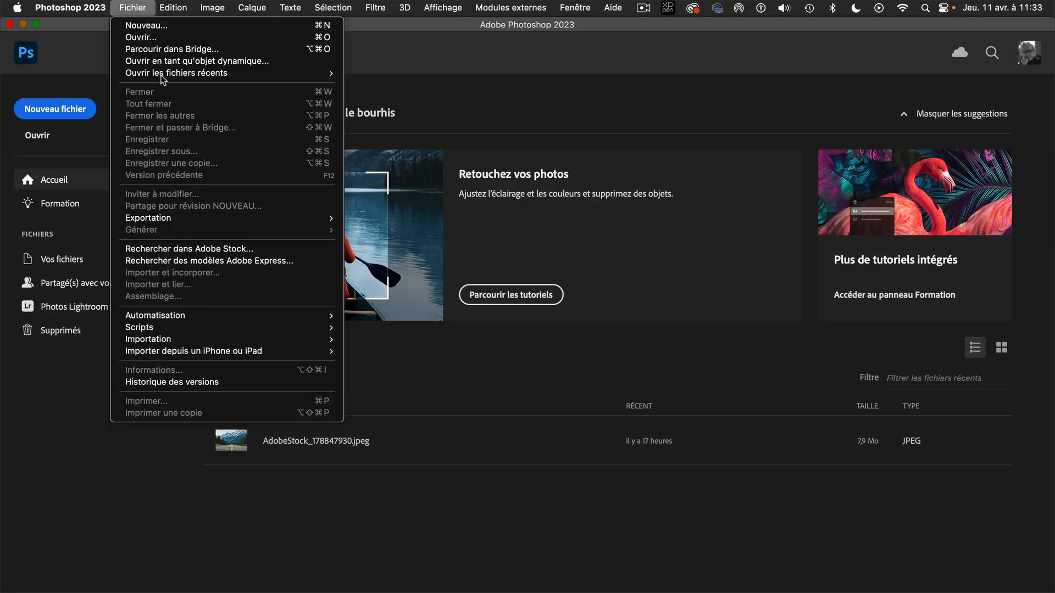
pyautogui.moveTo(163, 72)
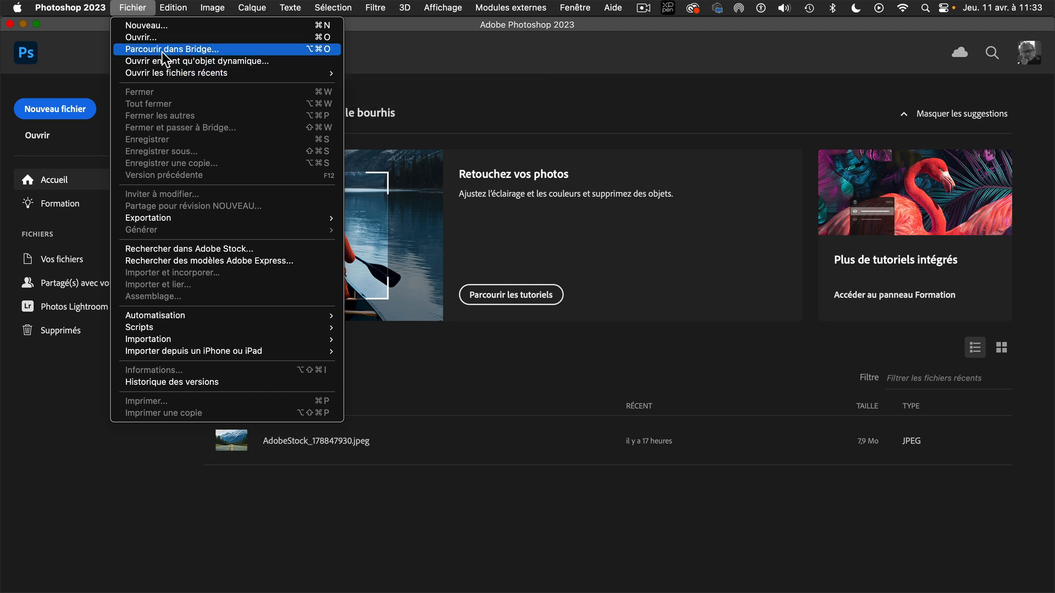
pyautogui.click(427, 50)
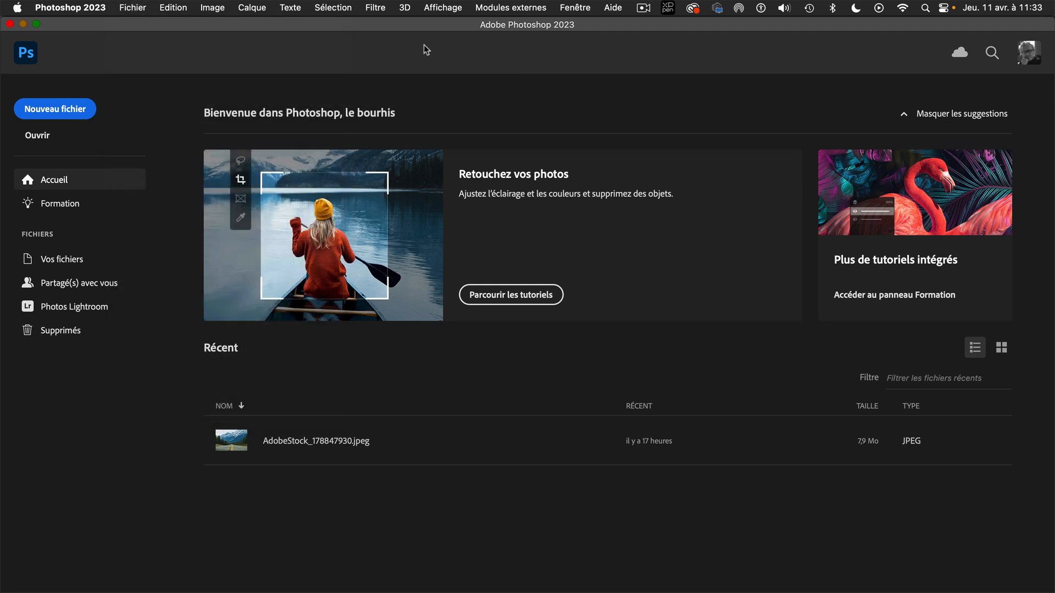
# - Switch back to Bridge, return to the first thumbnails, and enlarge the window
pyautogui.moveTo(453, 591)
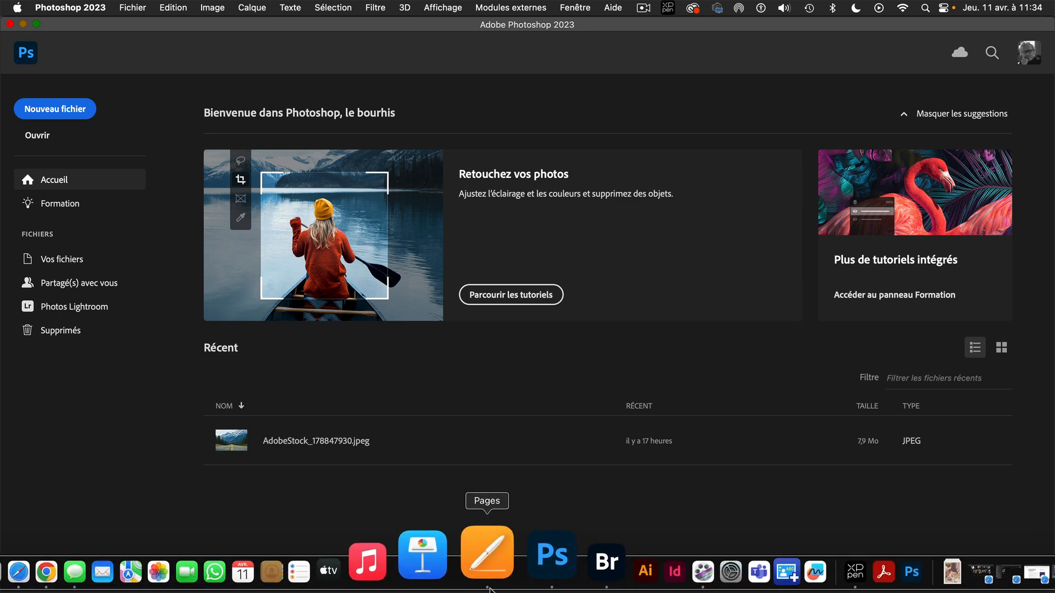
pyautogui.click(541, 577)
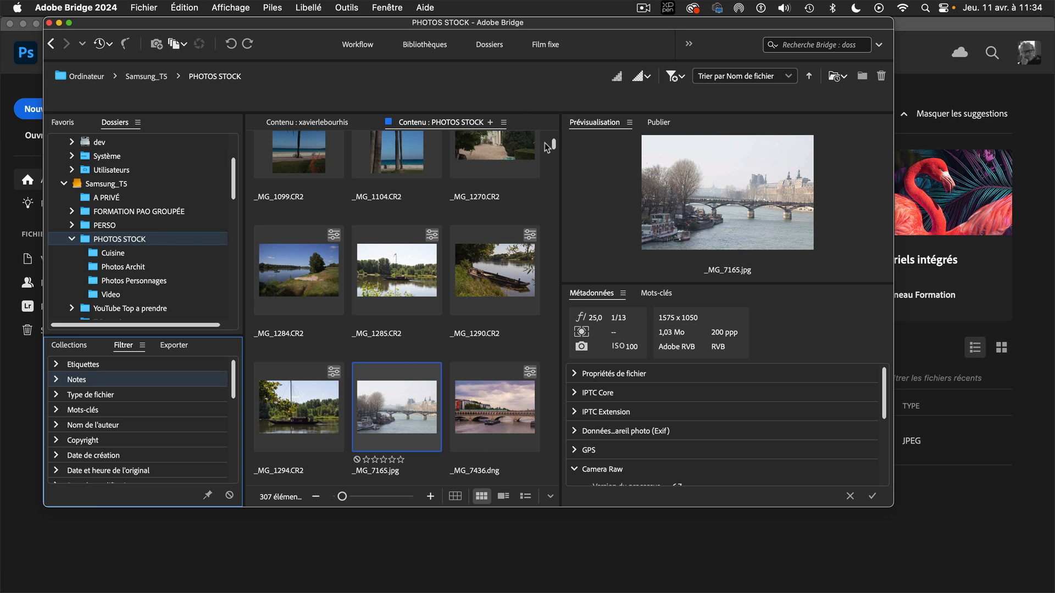
pyautogui.moveTo(554, 147); pyautogui.dragTo(554, 138)
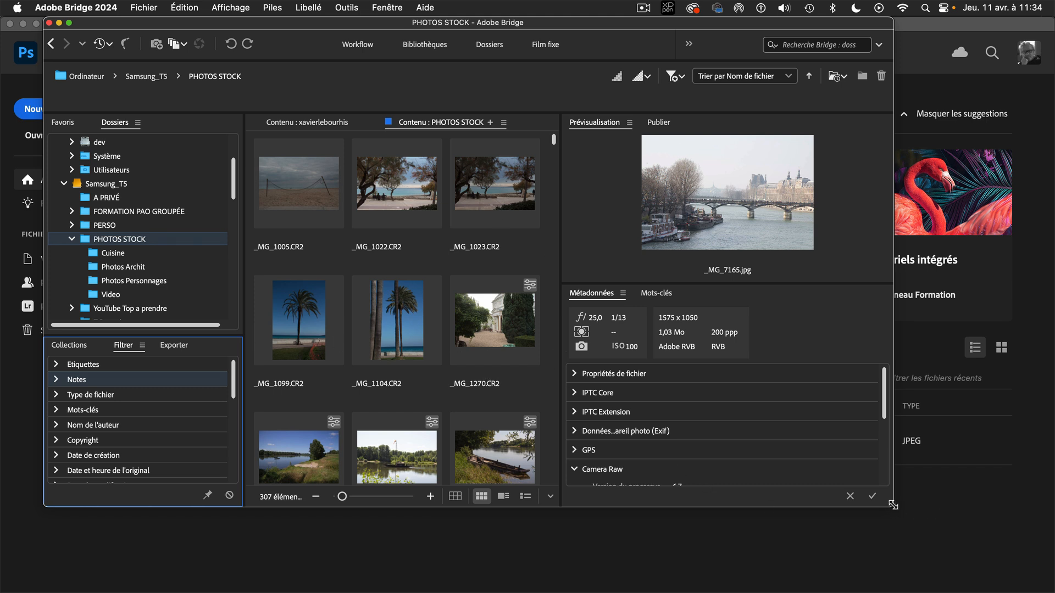
pyautogui.moveTo(892, 506); pyautogui.dragTo(998, 548)
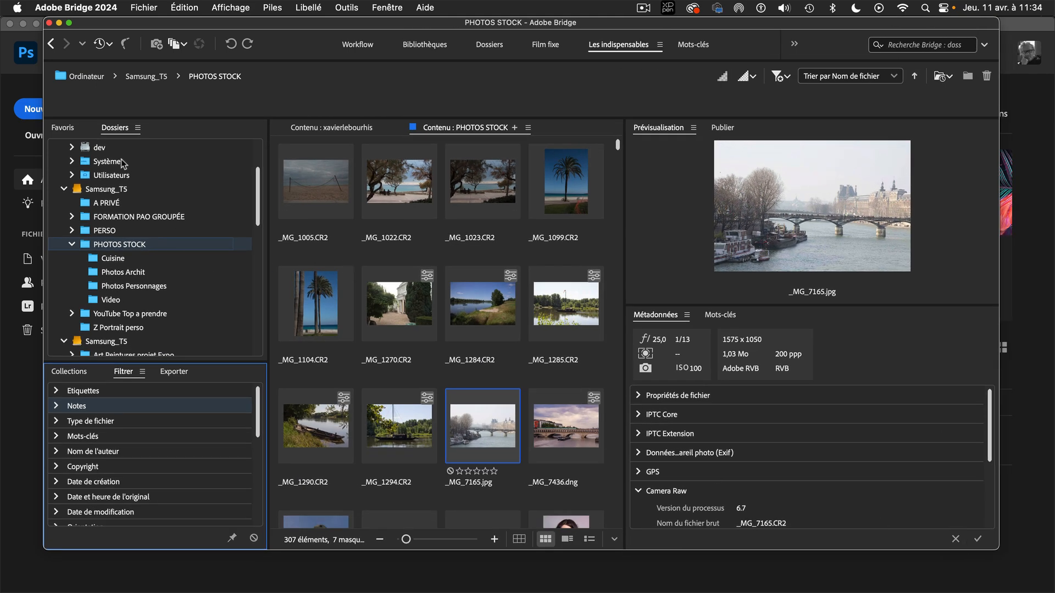
# - Browse the contents of the Système folder and the Samsung_T5 drive, ending in the PHOTOS STOCK folder
pyautogui.click(196, 163)
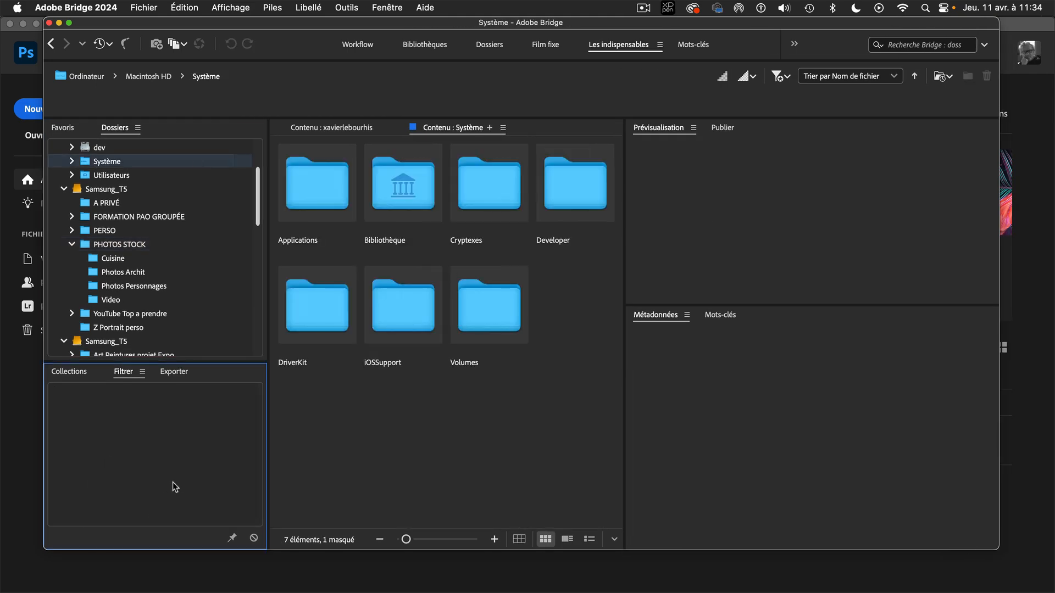
pyautogui.click(105, 192)
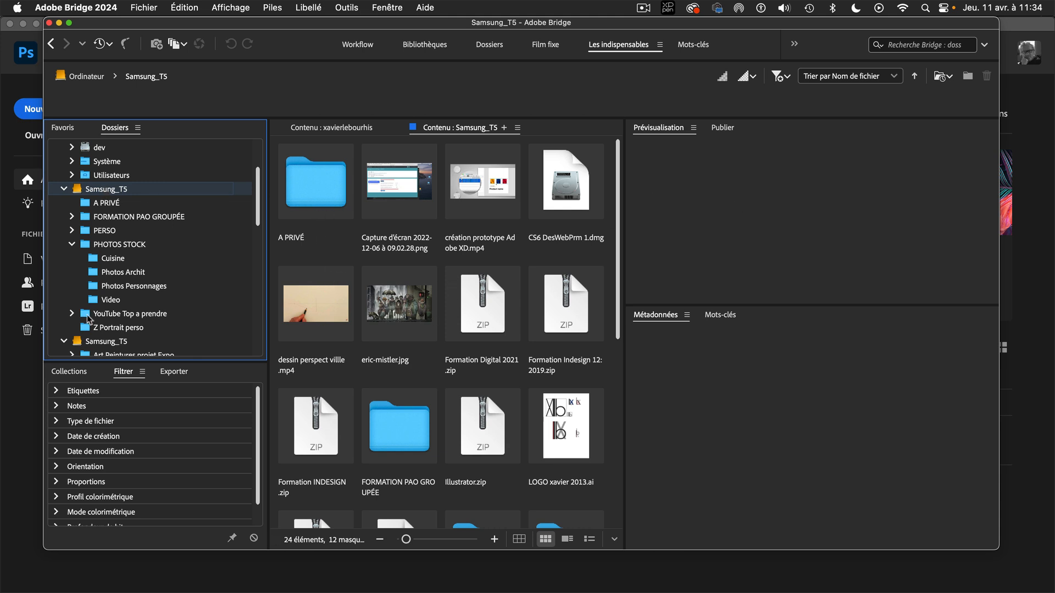
pyautogui.click(122, 247)
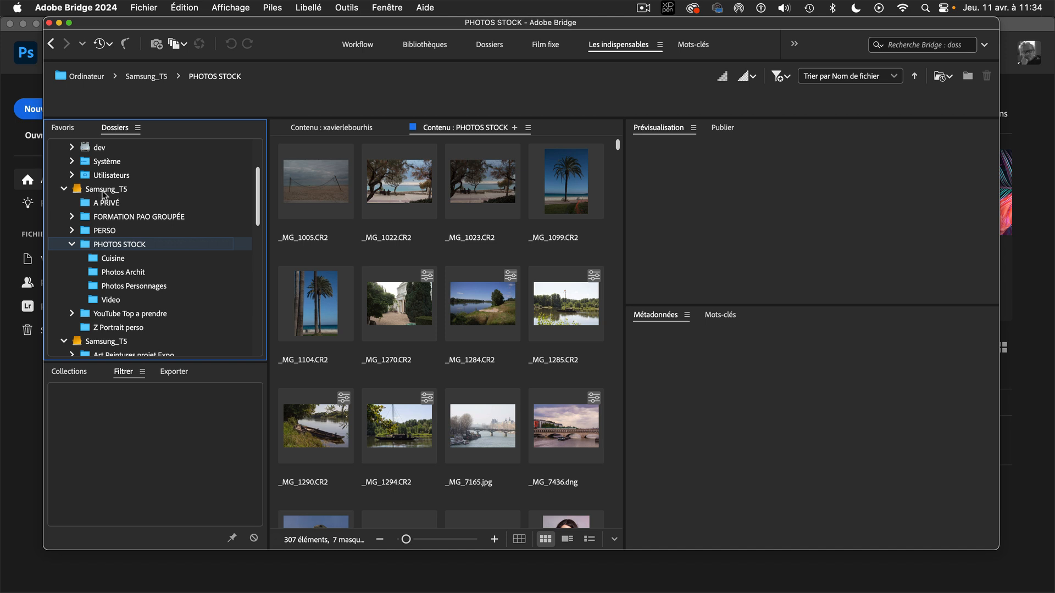
# - Preview _MG_1005.CR2 and inspect its details at 100 % with the preview loupe, closing the loupe when done
pyautogui.click(309, 194)
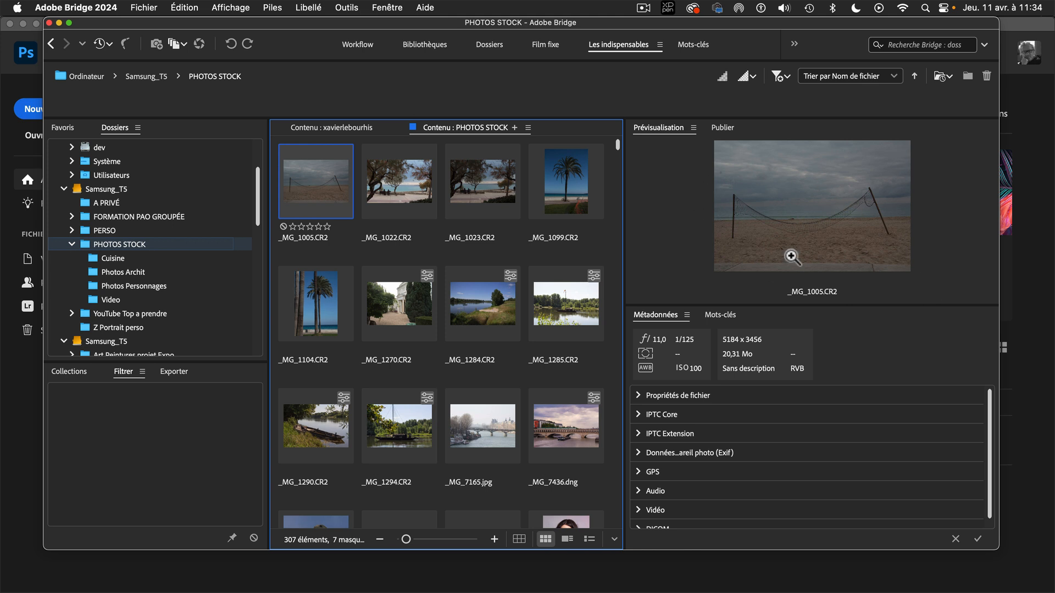
pyautogui.click(790, 215)
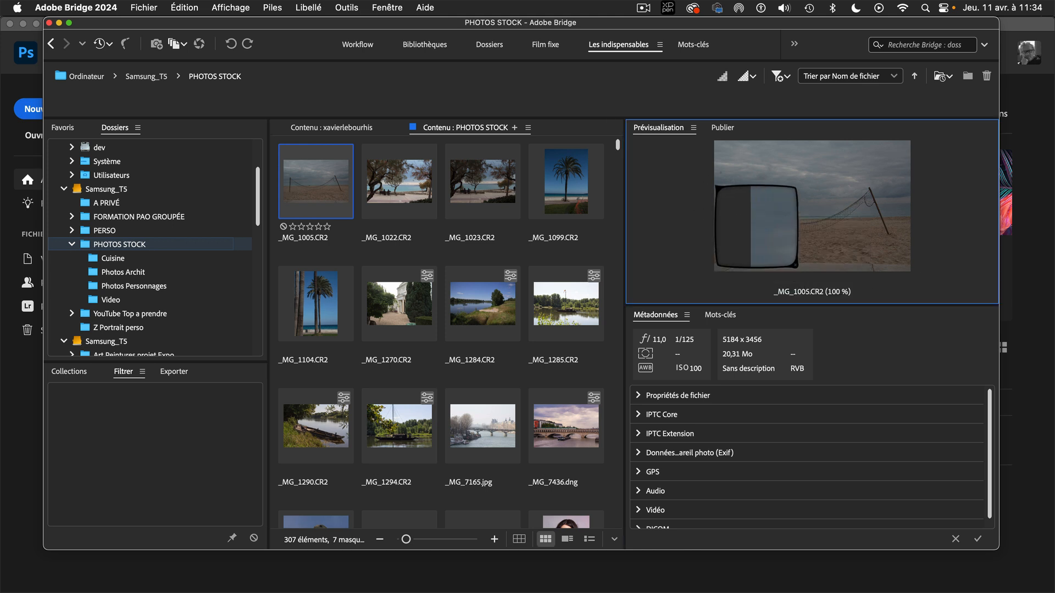
pyautogui.click(824, 223)
pyautogui.click(830, 233)
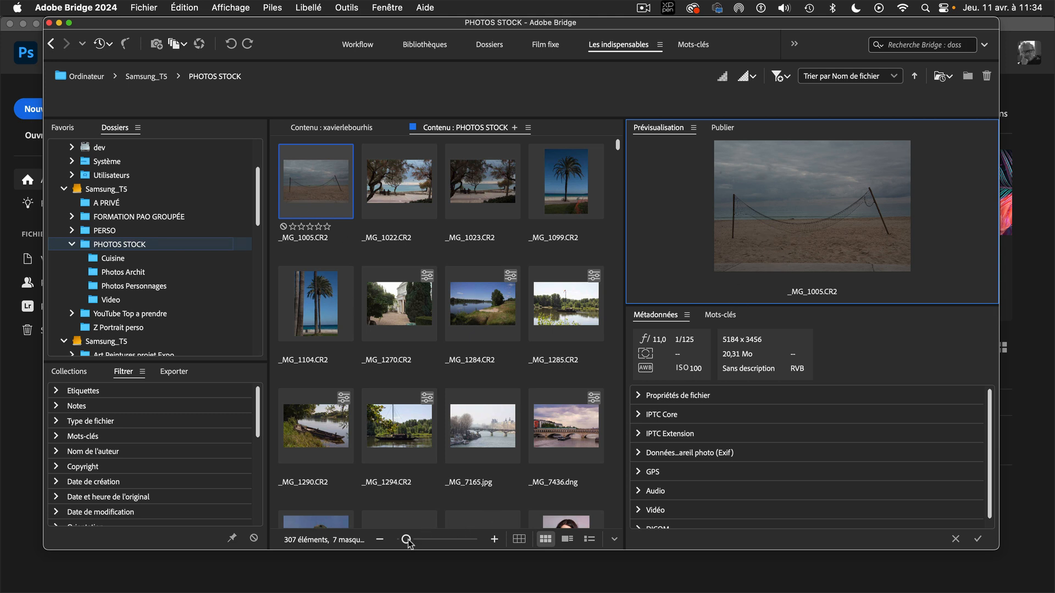
# - Reduce the thumbnail size slightly so that five photos fit in each row
pyautogui.moveTo(406, 540)
pyautogui.mouseDown()
pyautogui.moveTo(431, 543)
pyautogui.moveTo(405, 541)
pyautogui.mouseUp()
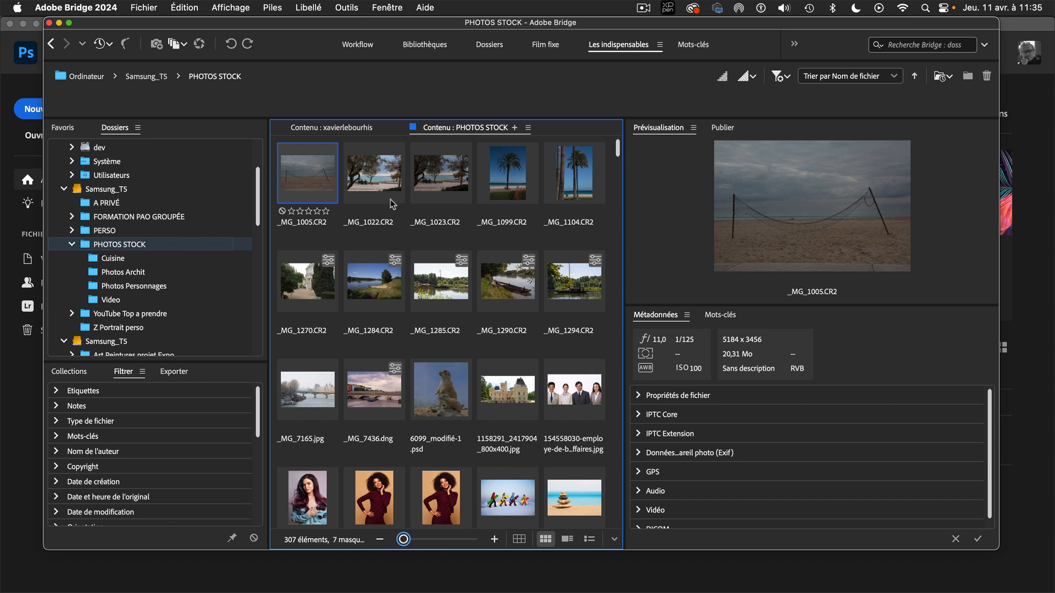
# - View _MG_1005.CR2 full screen, browse forward and back through the following photos, and leave the full-screen view at _MG_1285.CR2
pyautogui.press('space')
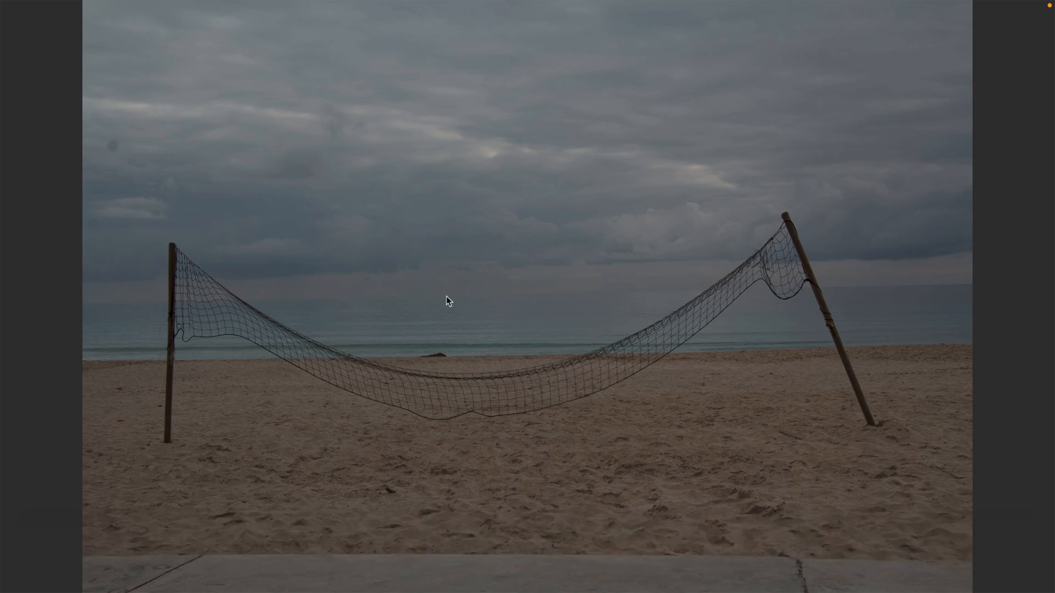
pyautogui.click(492, 304)
pyautogui.click(491, 304)
pyautogui.press('Right')
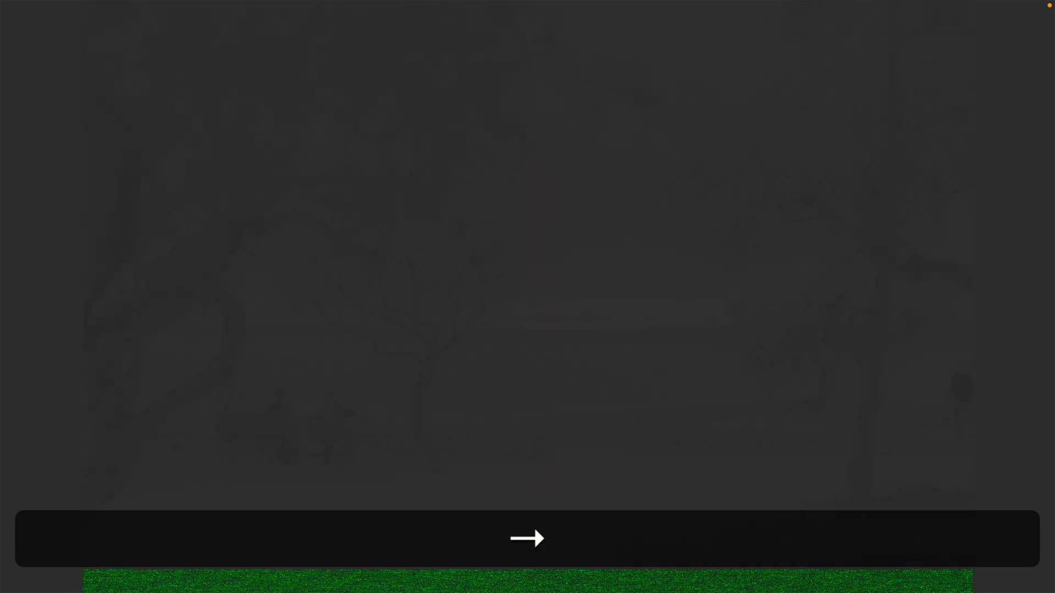
pyautogui.press('Right')
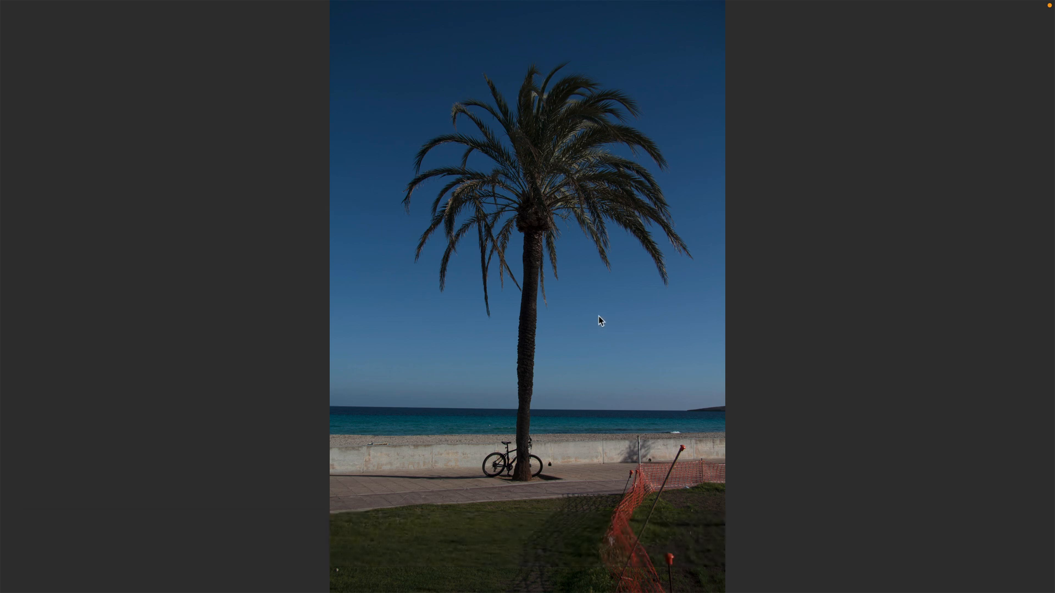
pyautogui.press('Right')
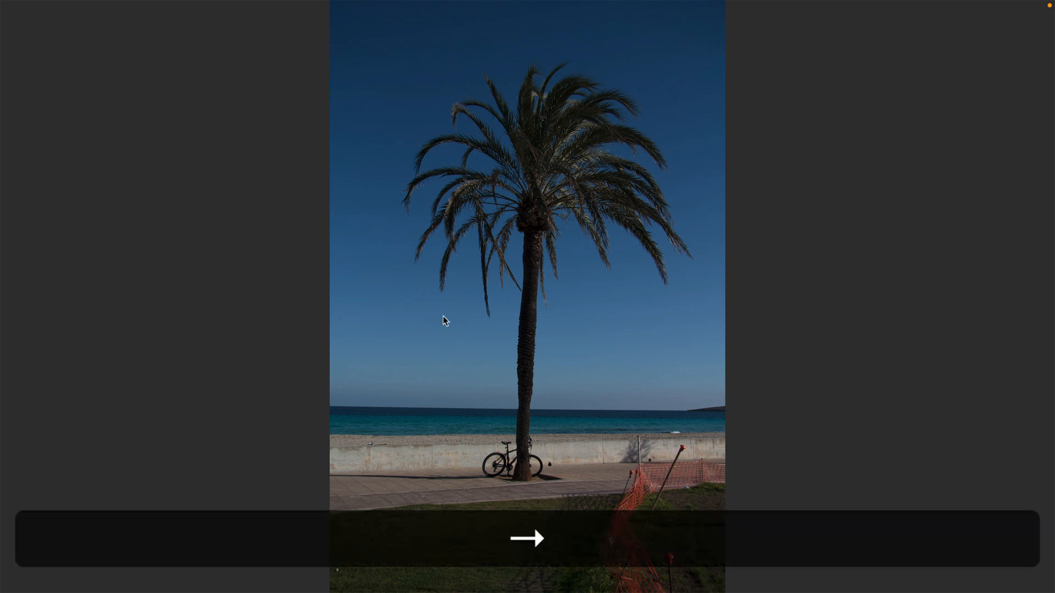
pyautogui.press('Right')
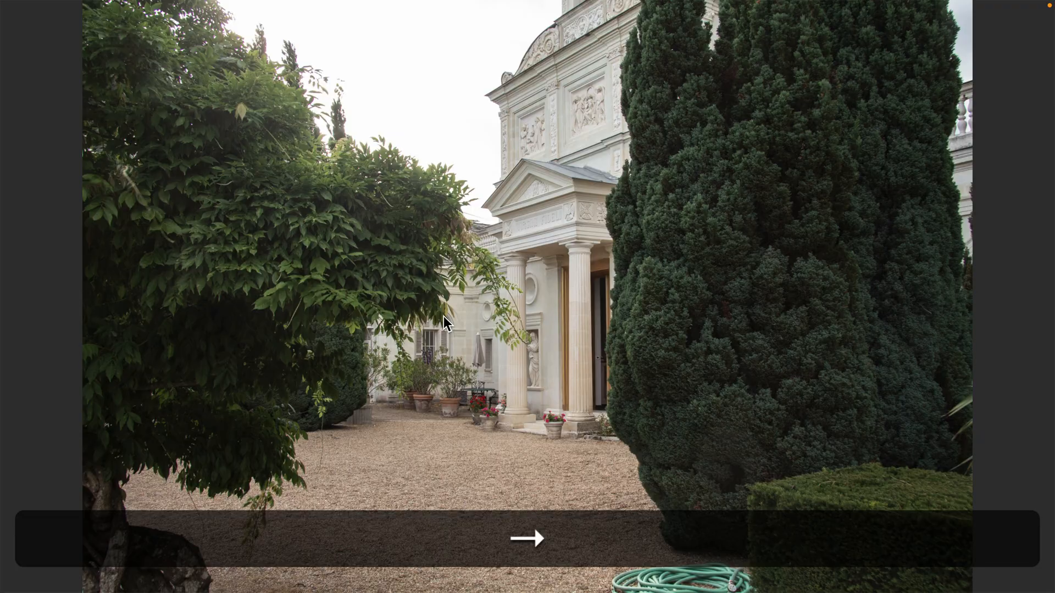
pyautogui.press('Right')
pyautogui.press('Right')
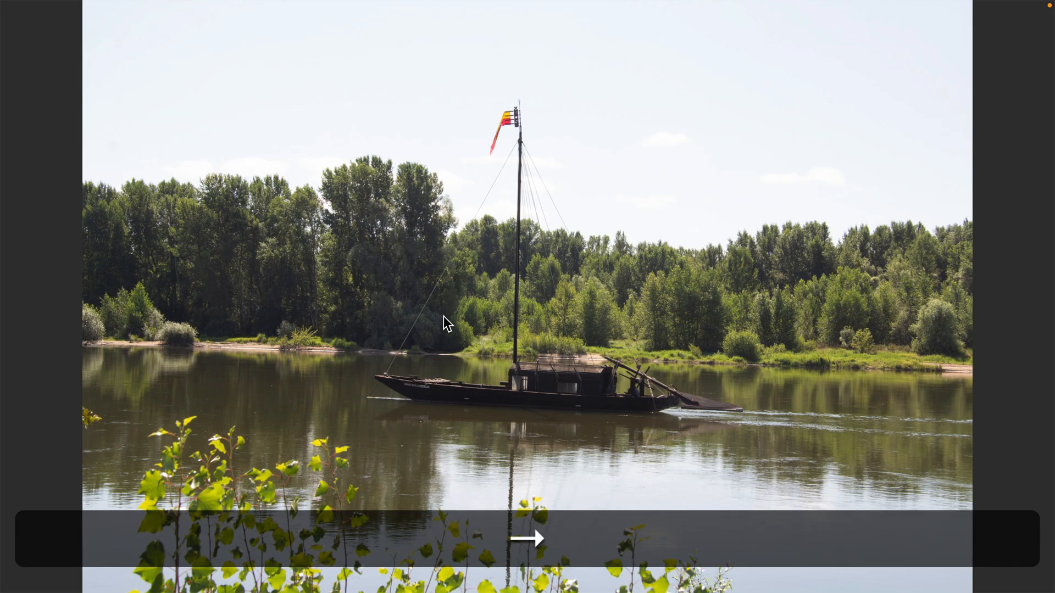
pyautogui.press('Left')
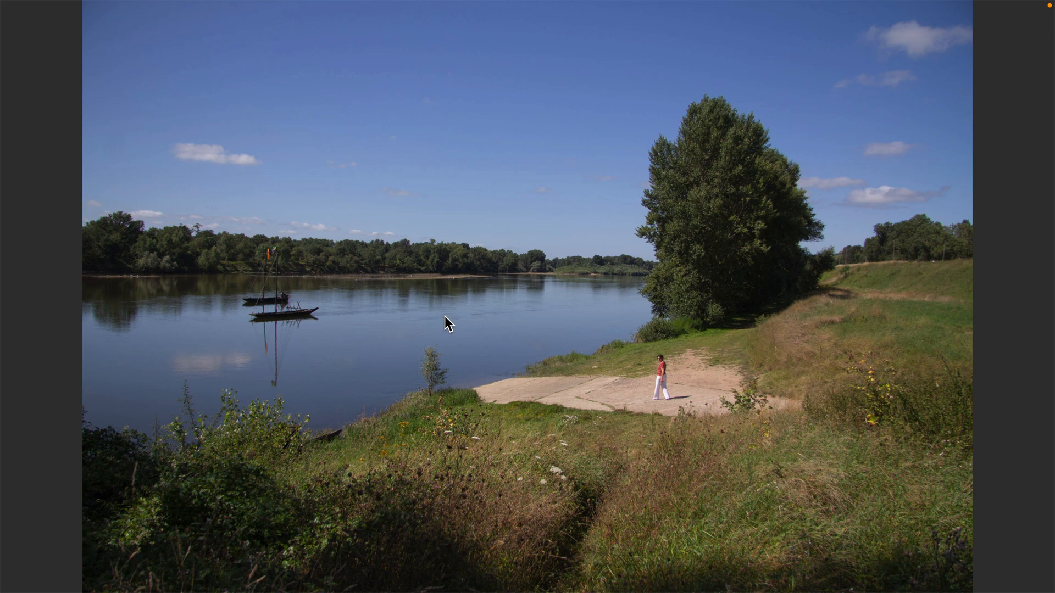
pyautogui.press('Down')
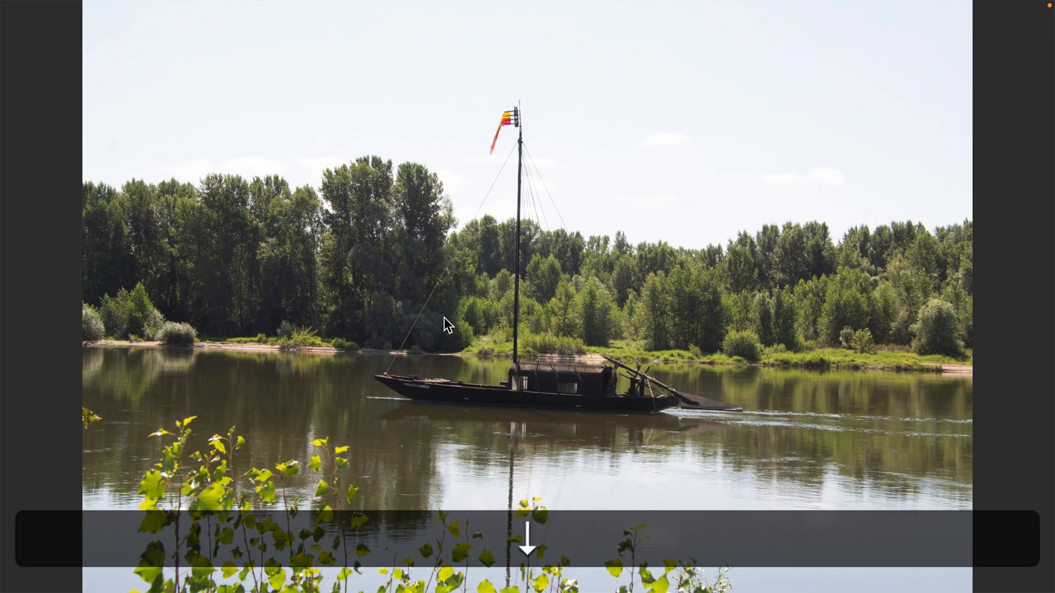
pyautogui.press('Escape')
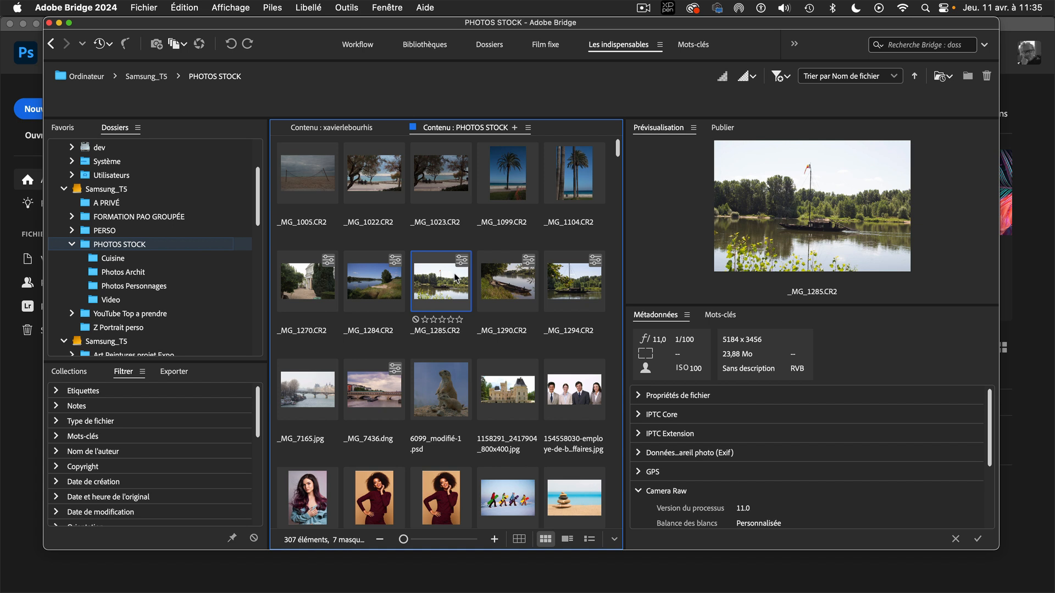
# - Move the selection up and down through the thumbnail rows, ending on 6099_modifié-1.psd
pyautogui.press('Up')
pyautogui.press('Down')
pyautogui.press('Down')
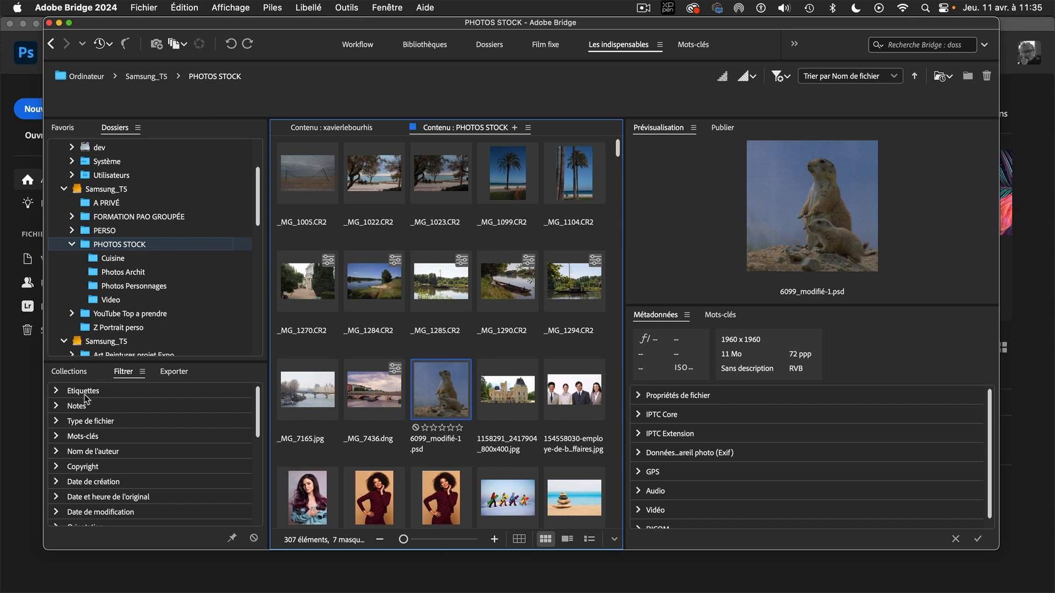
# - Check the Etiquettes filter category, collapse it, and expand the Notes category to show the star rating filters
pyautogui.click(55, 391)
pyautogui.click(56, 391)
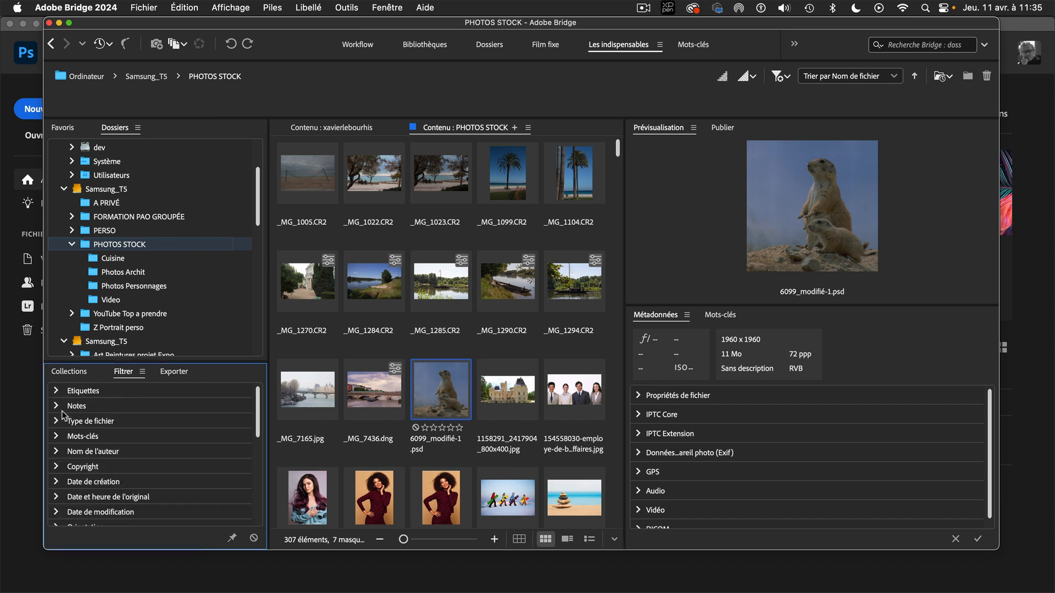
pyautogui.click(57, 407)
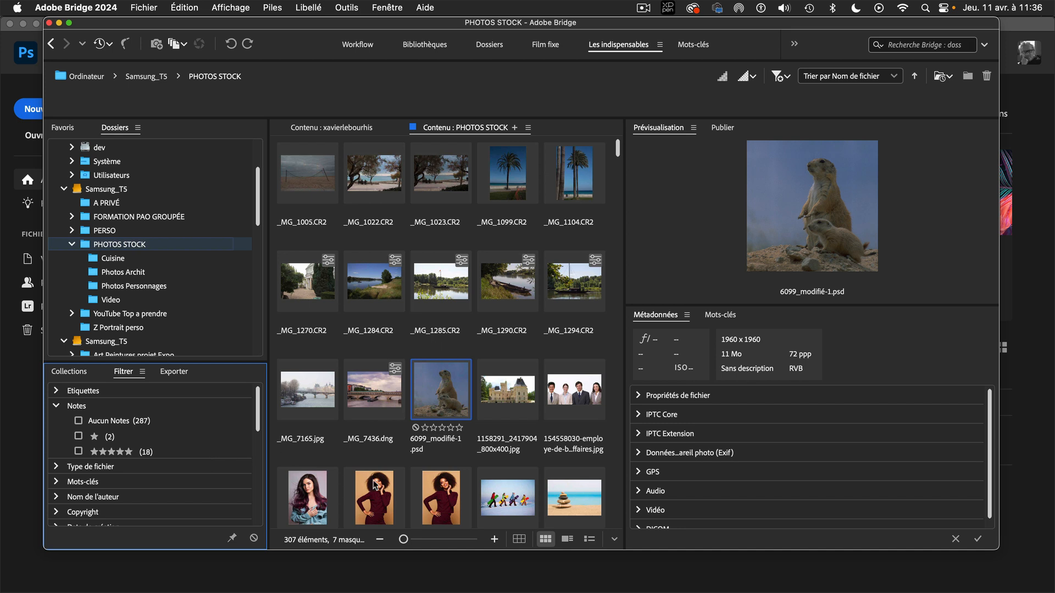
# - Give the bridge photo _MG_7436.dng a two-star rating
pyautogui.click(383, 401)
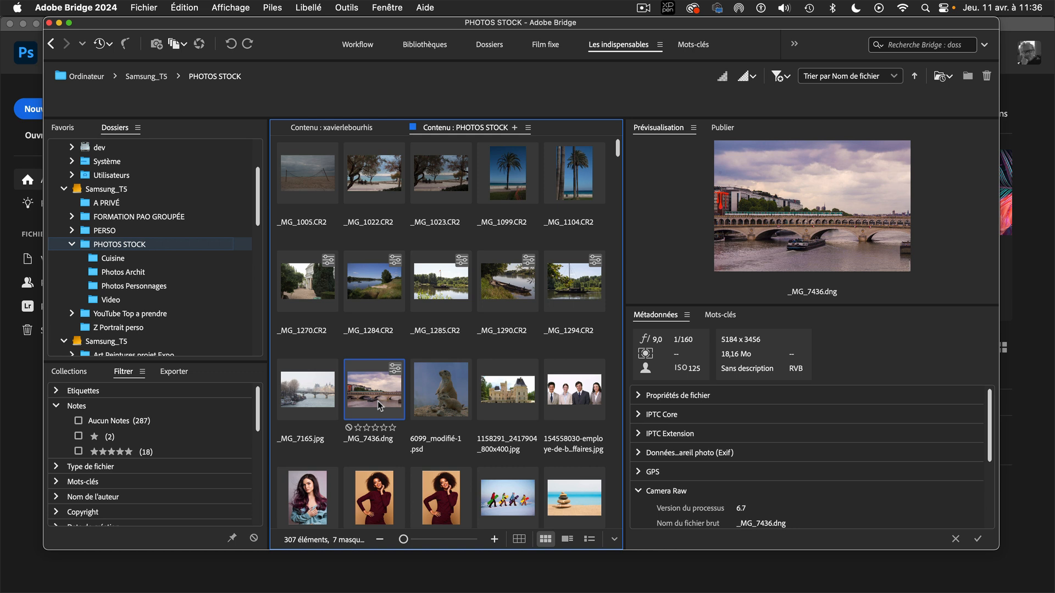
pyautogui.click(366, 428)
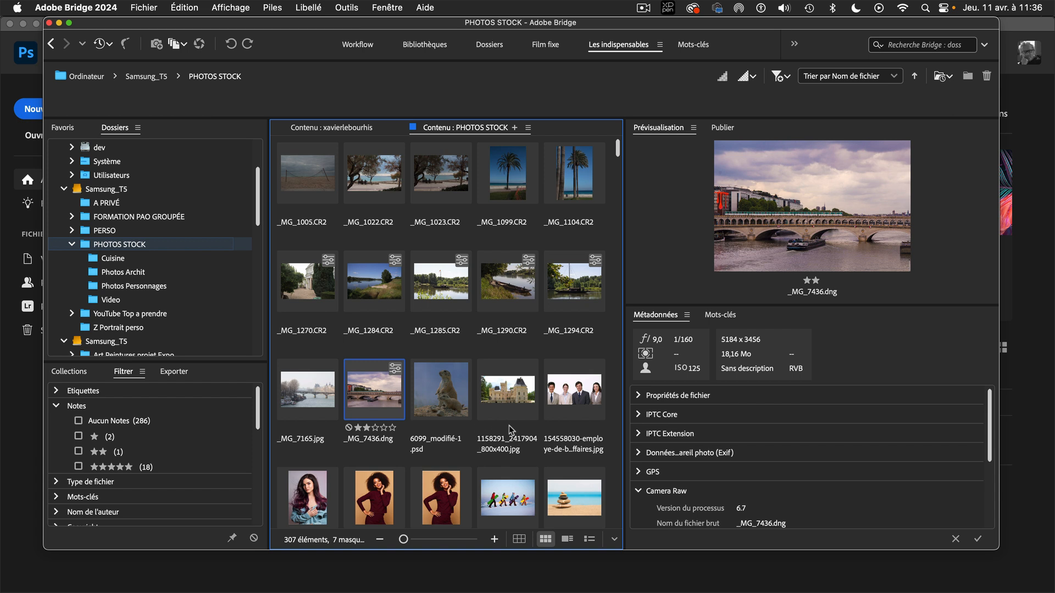
# - Give the river photo _MG_7165.jpg a three-star rating
pyautogui.click(295, 417)
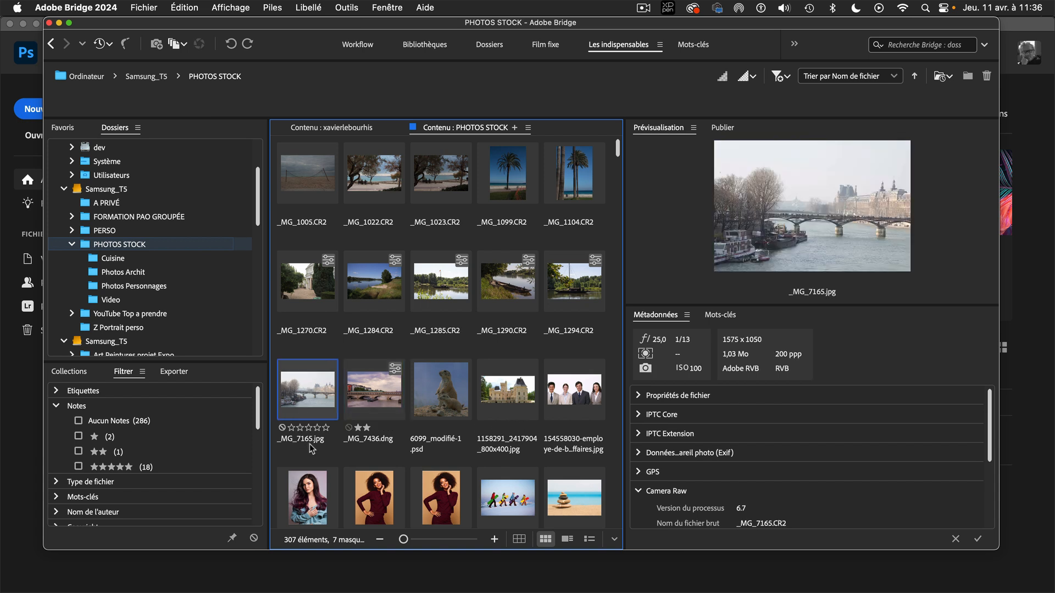
pyautogui.click(308, 428)
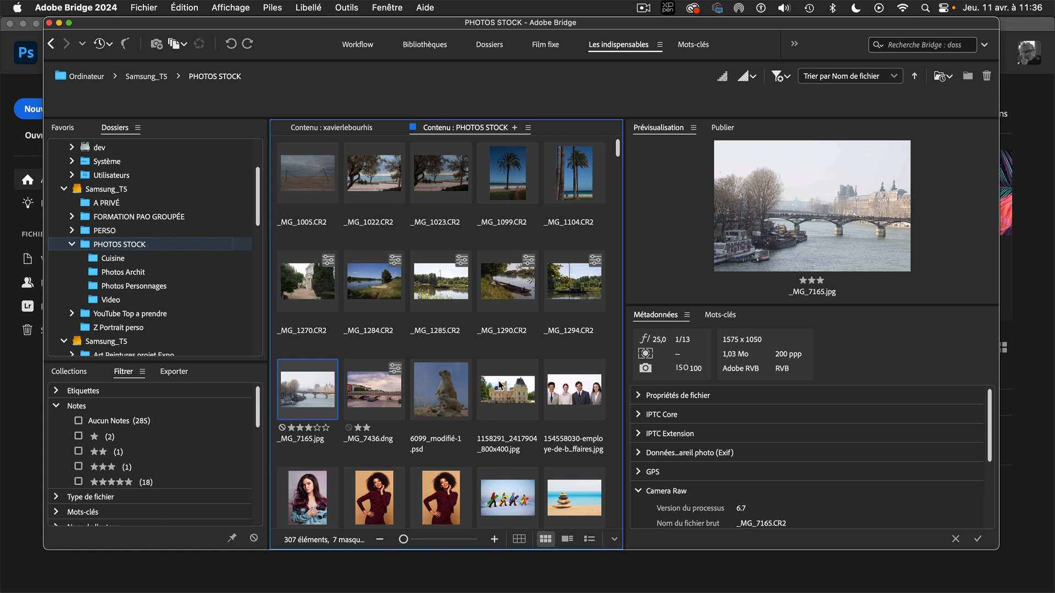
# - Filter the photos by five stars, clear that filter, and collapse the Notes category
pyautogui.click(78, 482)
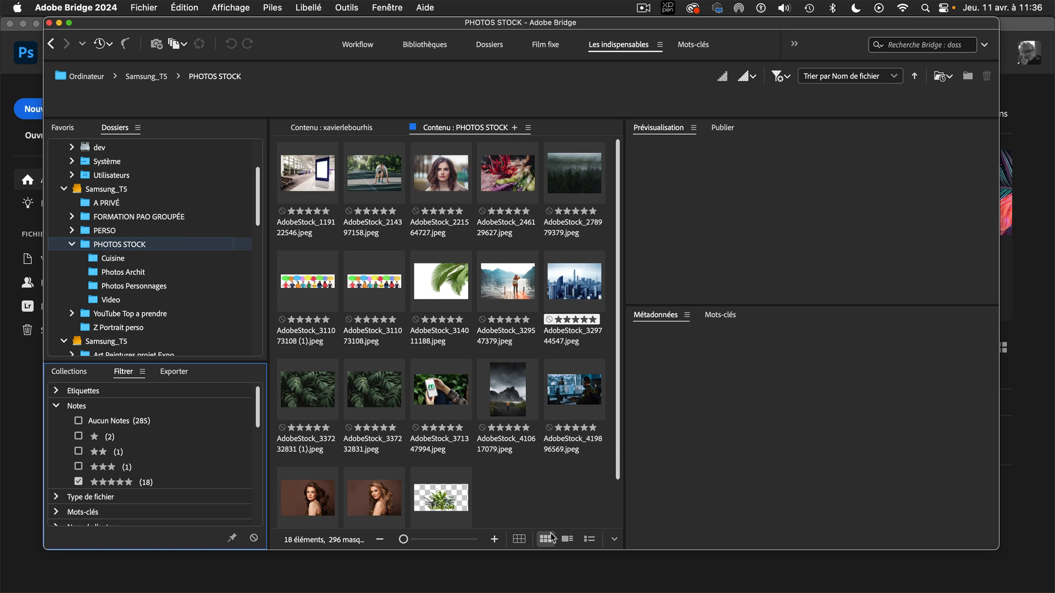
pyautogui.click(78, 482)
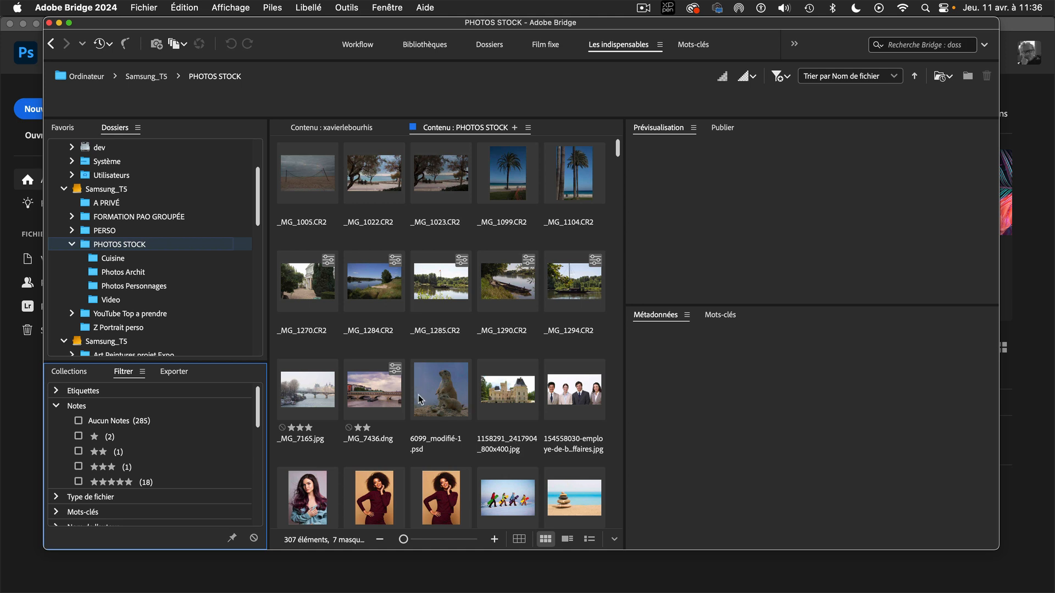
pyautogui.click(57, 407)
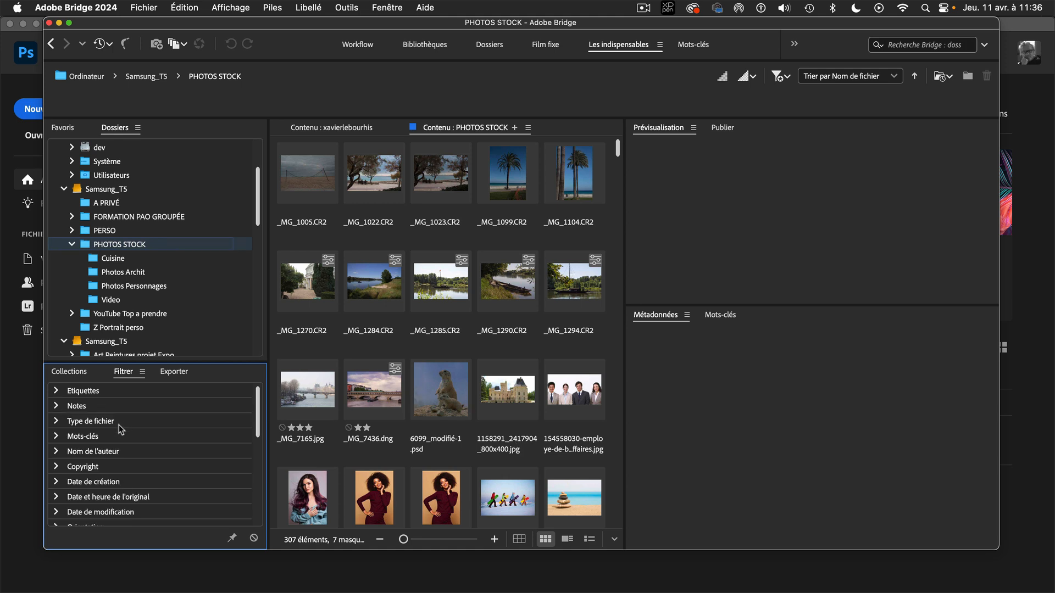
# - Expand the Type de fichier filter category, show only the JPEG files, and clear that filter
pyautogui.click(57, 422)
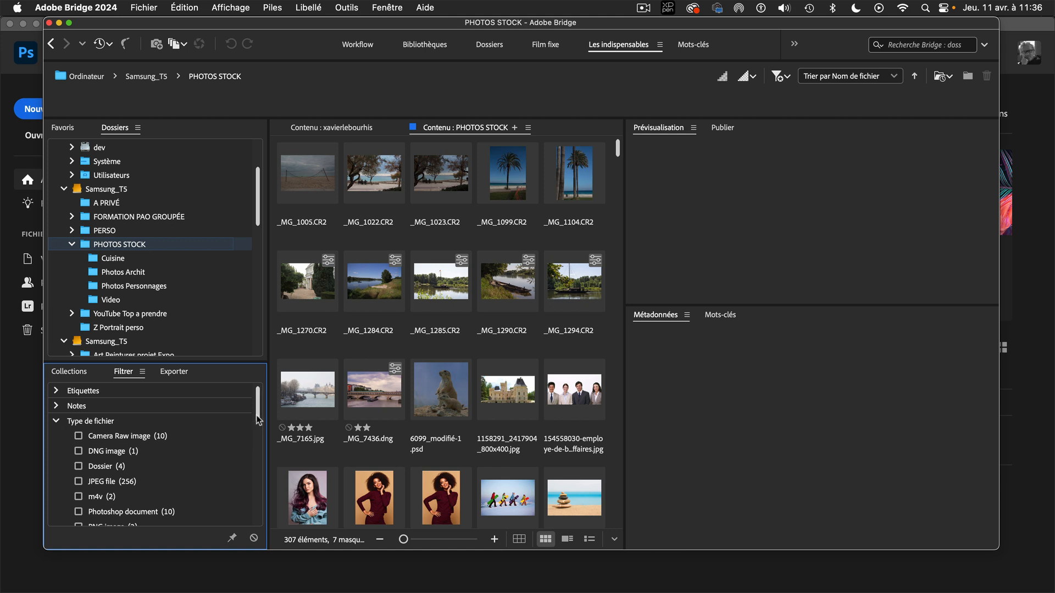
pyautogui.moveTo(258, 418); pyautogui.dragTo(257, 433)
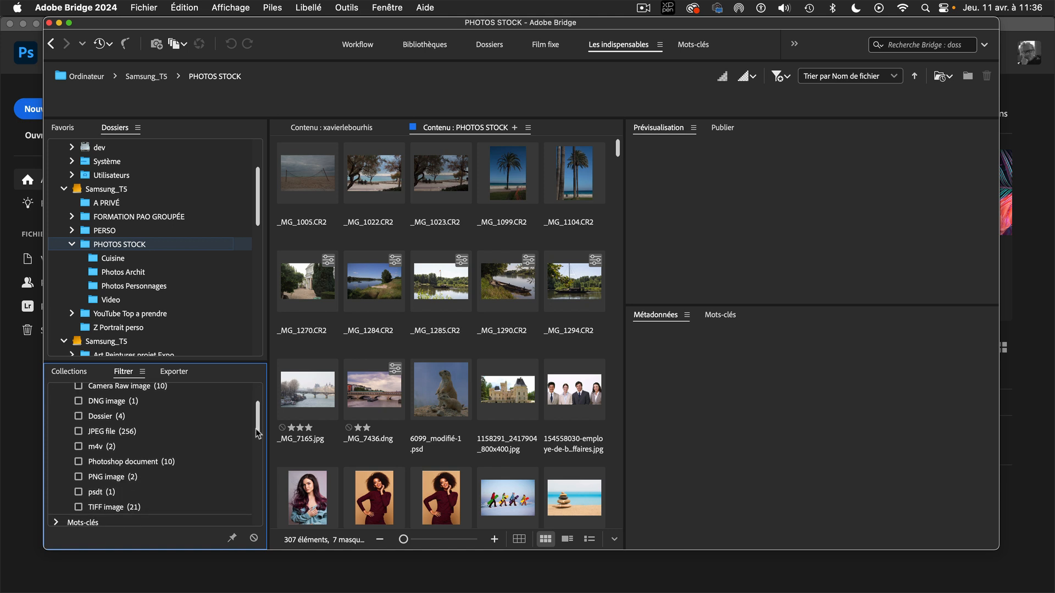
pyautogui.moveTo(256, 429)
pyautogui.mouseDown()
pyautogui.moveTo(259, 439)
pyautogui.moveTo(260, 428)
pyautogui.mouseUp()
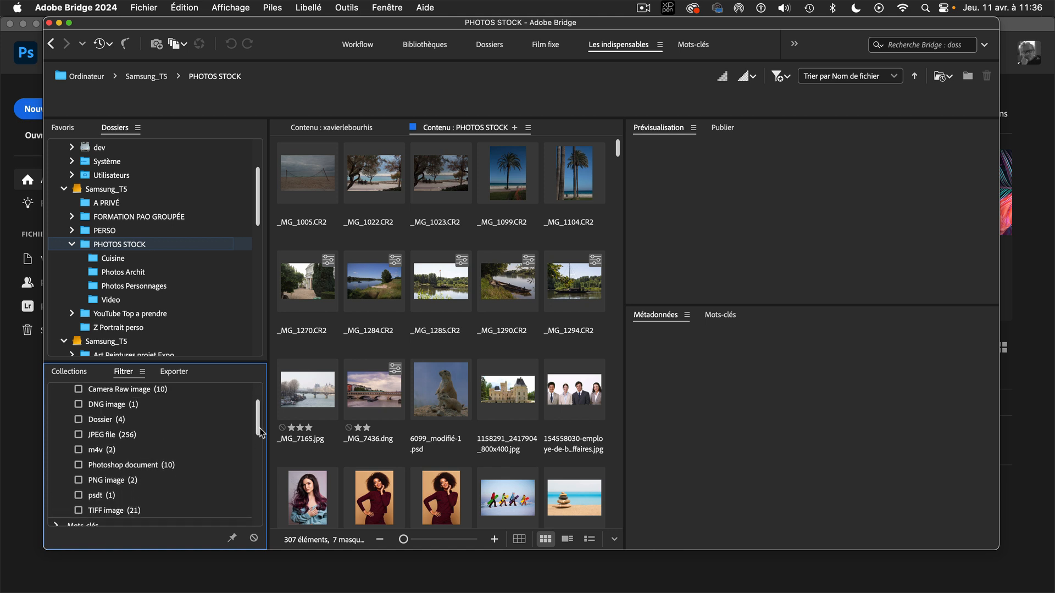
pyautogui.click(78, 435)
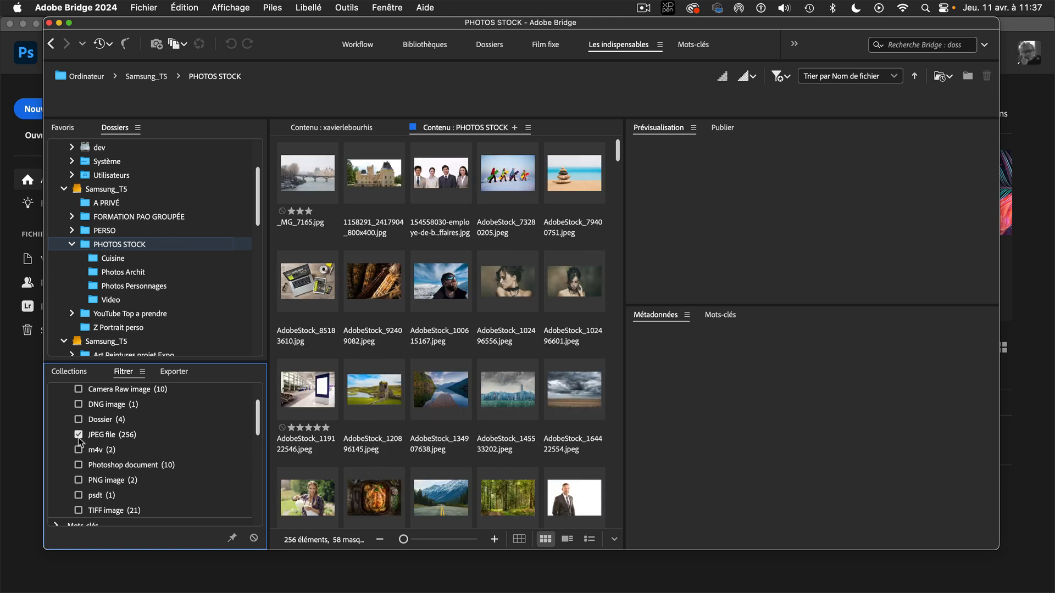
pyautogui.click(77, 437)
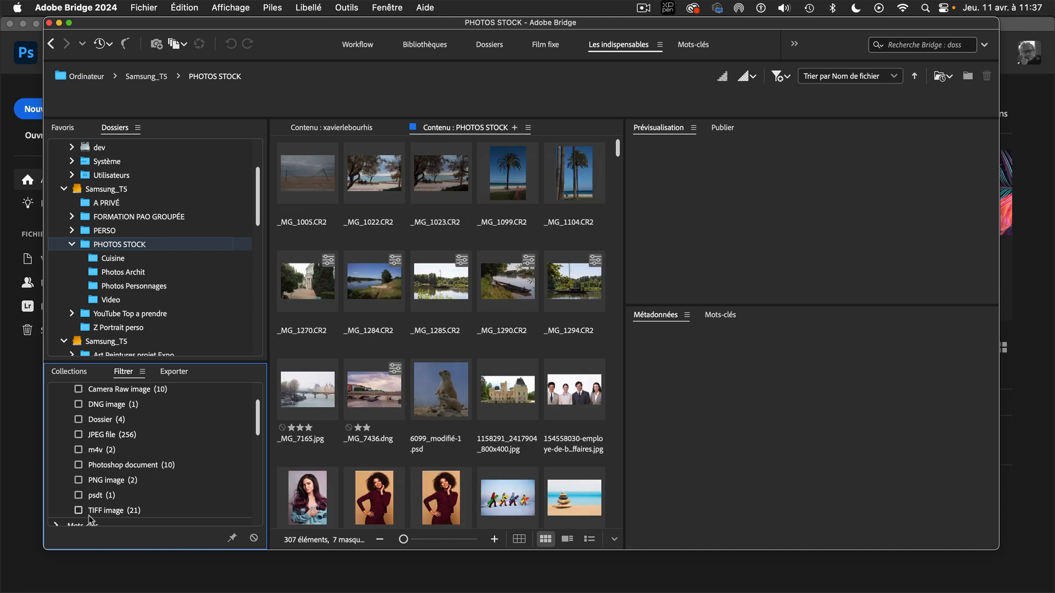
# - Show only the TIFF images, clear that filter, and collapse the Type de fichier category
pyautogui.click(79, 510)
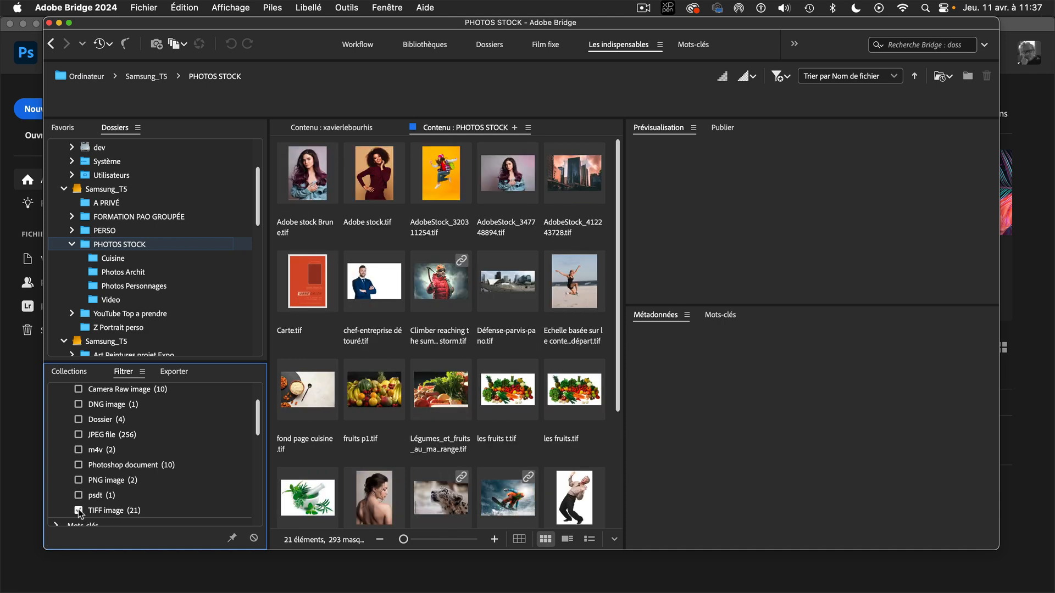
pyautogui.click(79, 510)
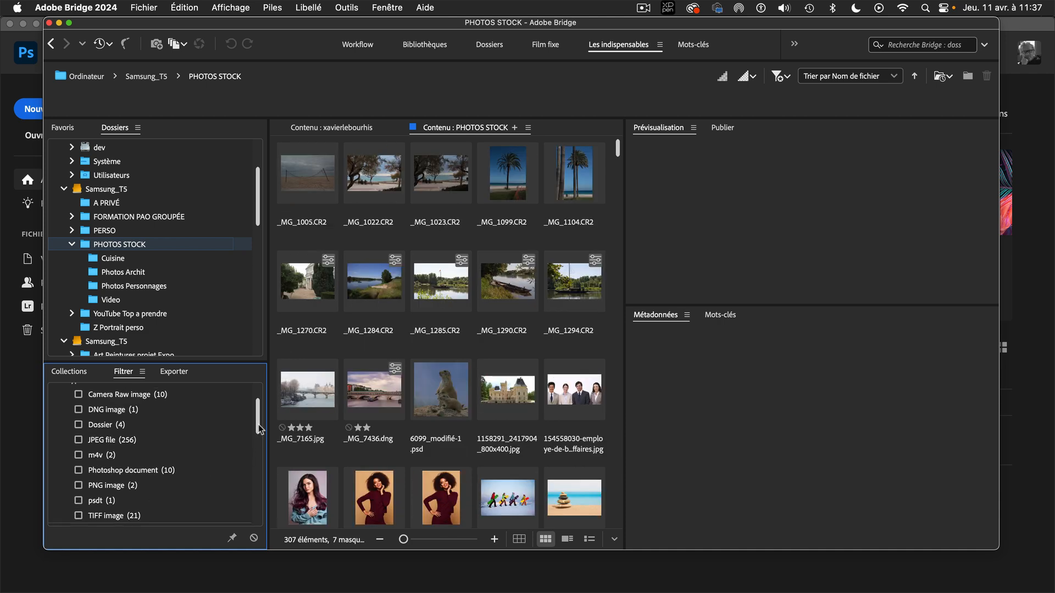
pyautogui.scroll(1, 258, 424)
pyautogui.click(57, 398)
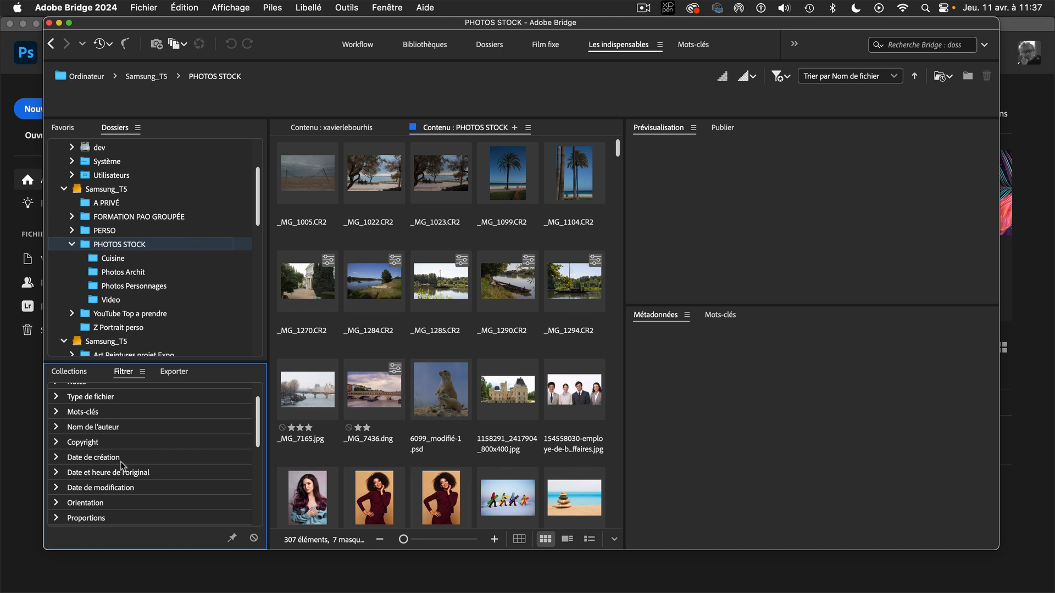
# - Expand the Date de création category, look through its dates, and switch the 09/04/2004 filter on and off
pyautogui.click(56, 458)
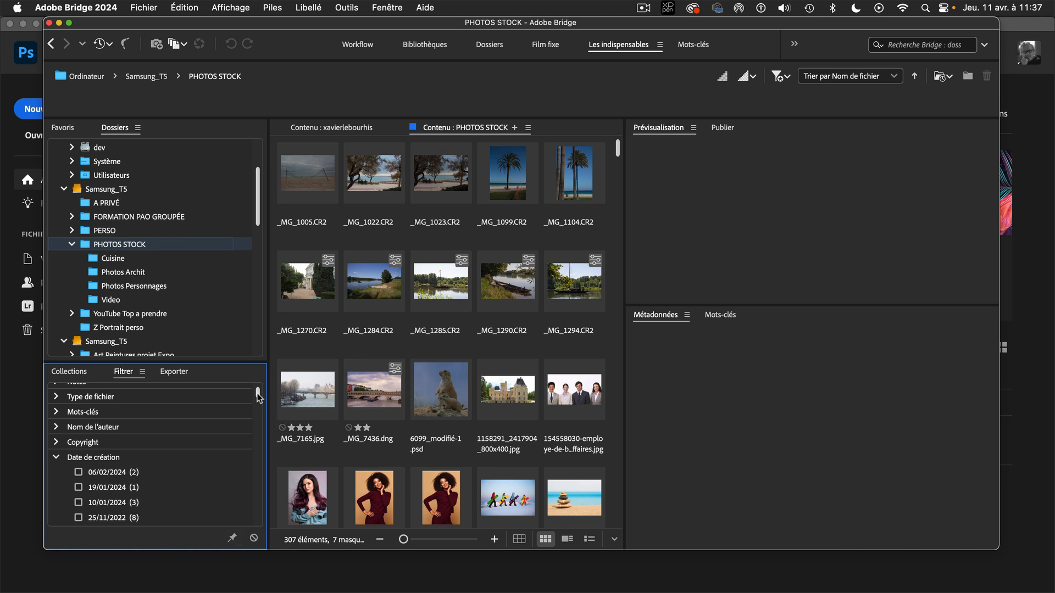
pyautogui.moveTo(258, 397); pyautogui.dragTo(283, 516)
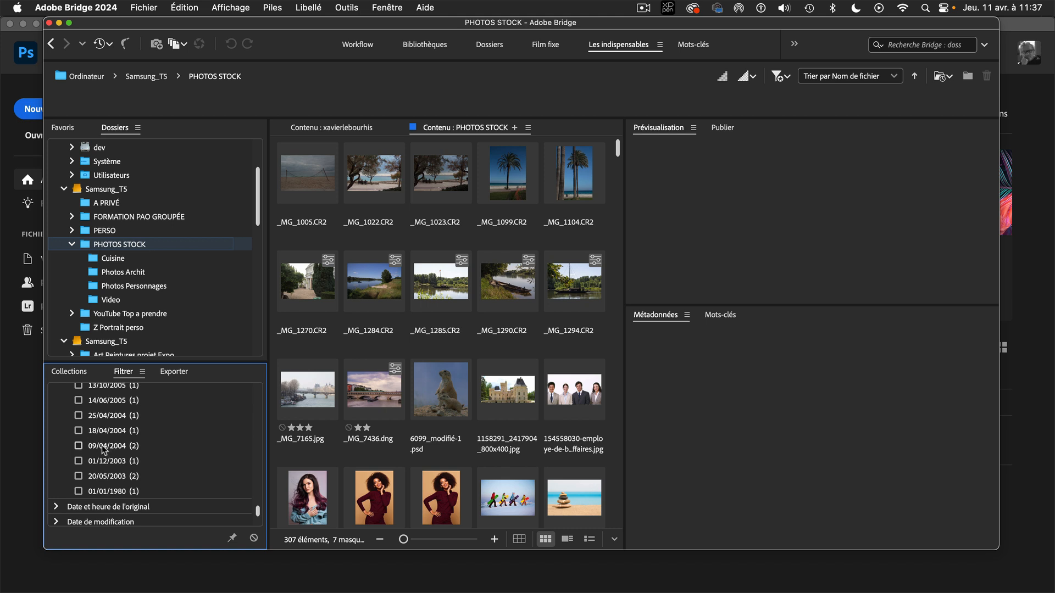
pyautogui.click(78, 446)
pyautogui.click(78, 446)
# - Filter the photos by Portrait under Orientation, clear that filter, and collapse the category
pyautogui.moveTo(256, 512)
pyautogui.mouseDown()
pyautogui.moveTo(255, 527)
pyautogui.moveTo(258, 515)
pyautogui.mouseUp()
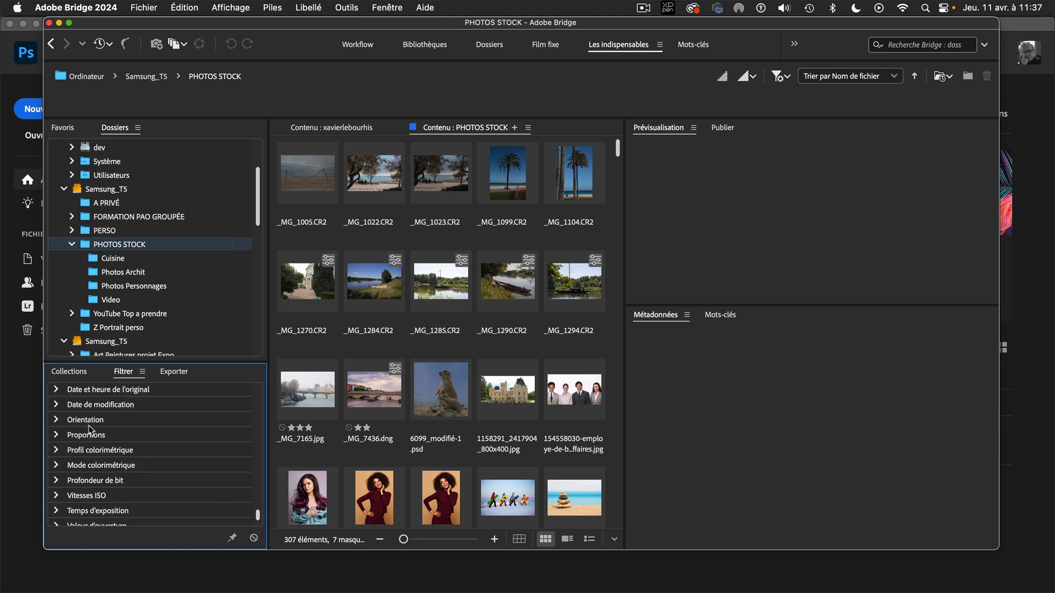
pyautogui.click(56, 420)
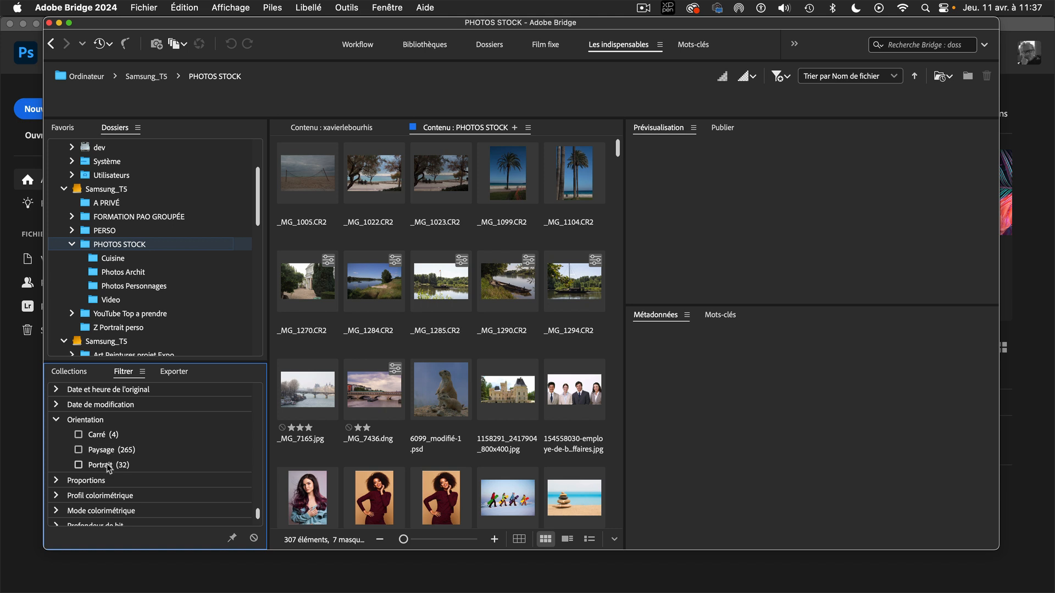
pyautogui.click(79, 465)
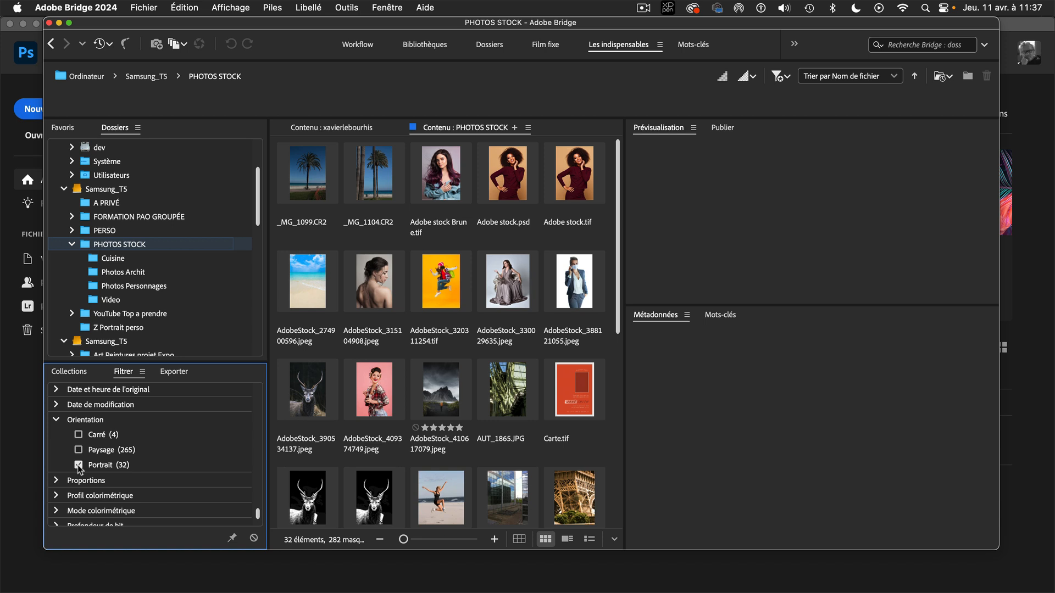
pyautogui.click(79, 465)
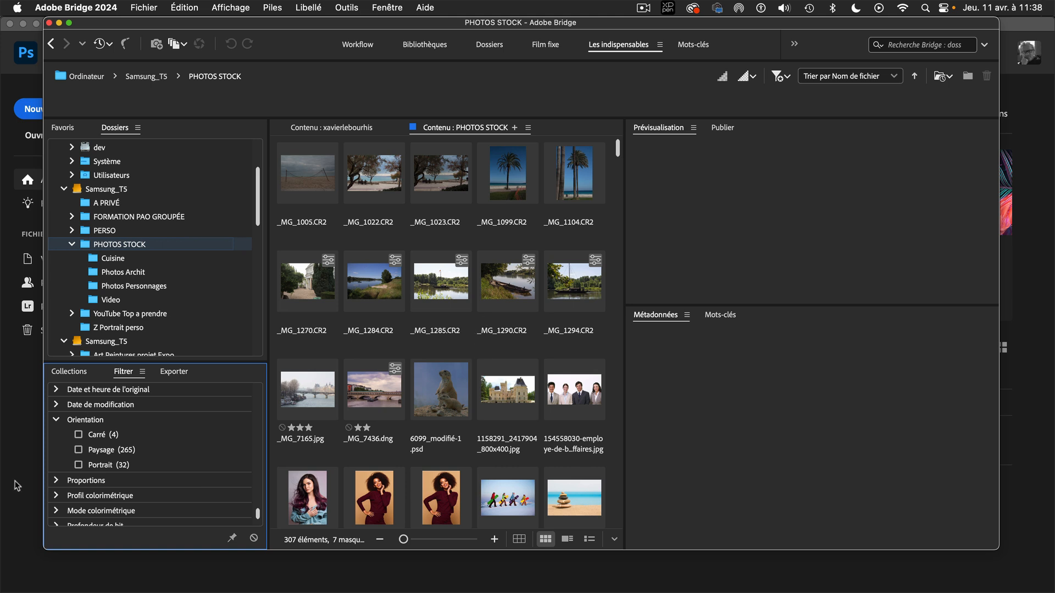
pyautogui.click(56, 419)
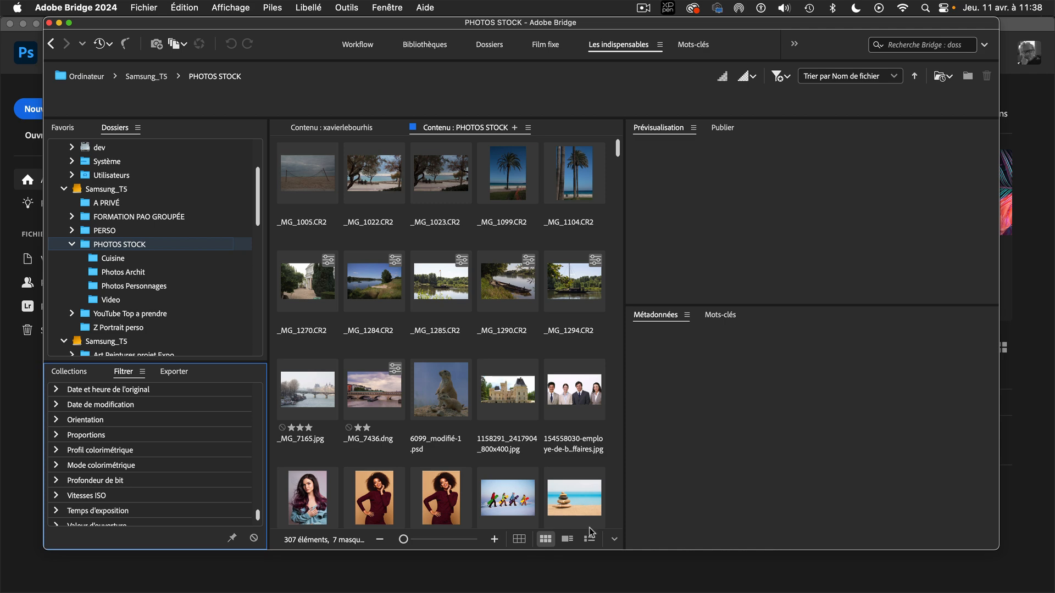
# - Separate Collections from its panel group, and dock it back between Filtrer and Exporter
pyautogui.moveTo(224, 370); pyautogui.dragTo(109, 404)
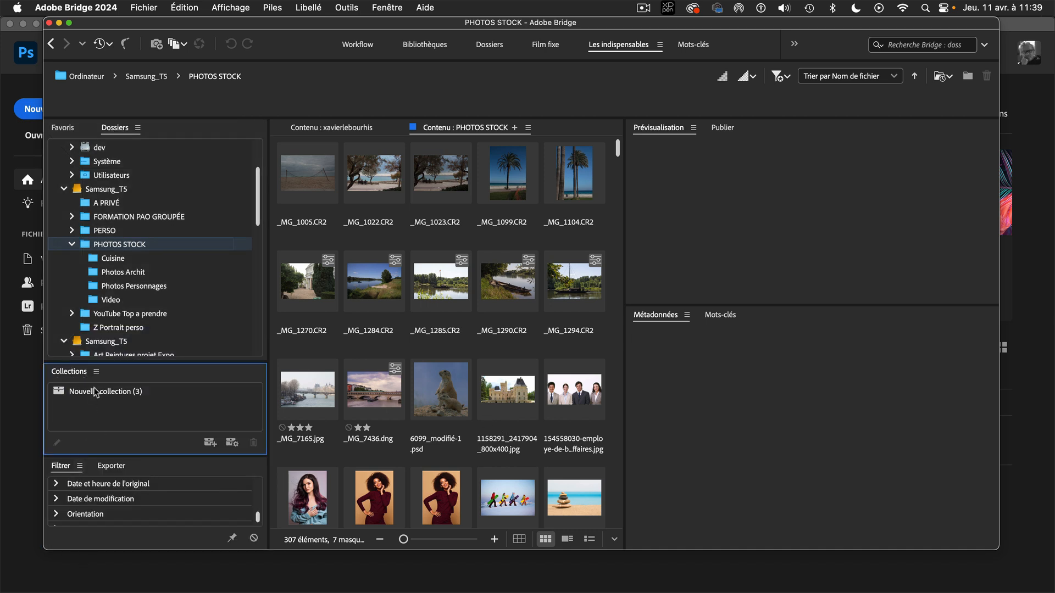
pyautogui.moveTo(82, 373); pyautogui.dragTo(159, 406)
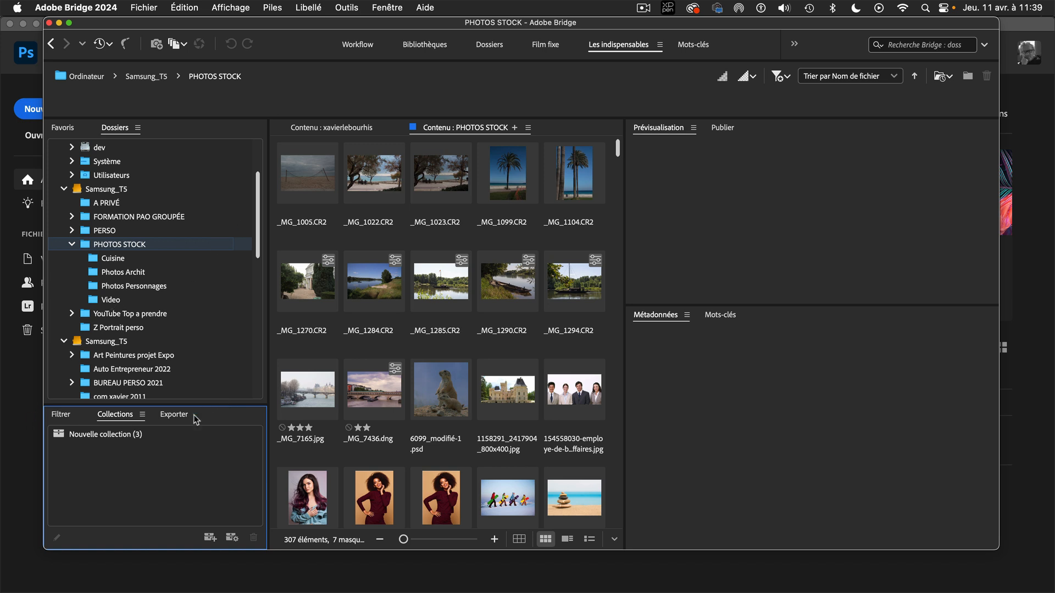
# - Enlarge the Collections area upward, then widen the thumbnail area on both sides to fit six thumbnails per row
pyautogui.moveTo(210, 406); pyautogui.dragTo(206, 358)
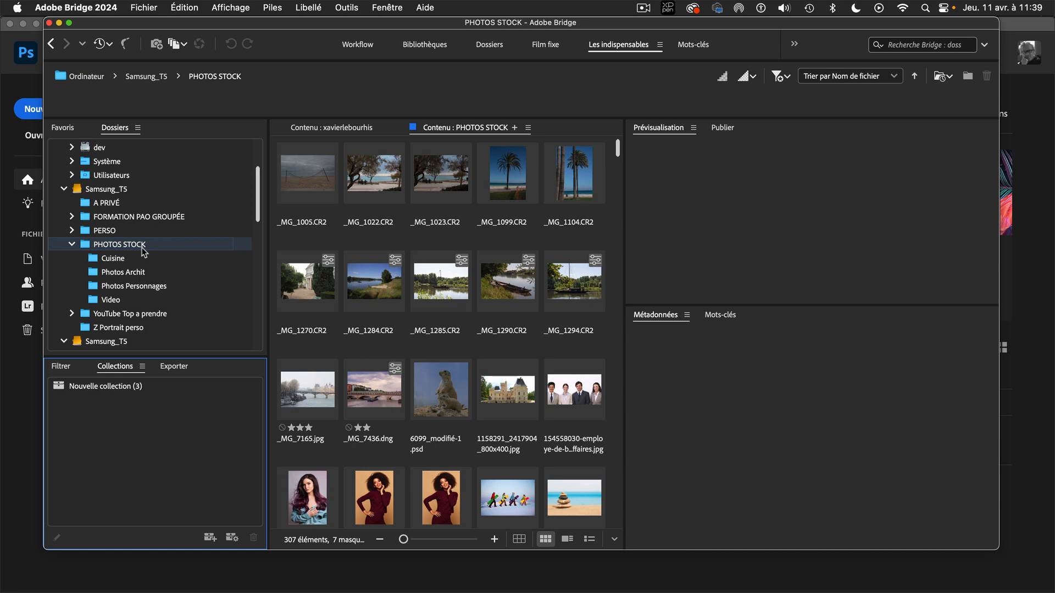
pyautogui.moveTo(270, 295); pyautogui.dragTo(235, 298)
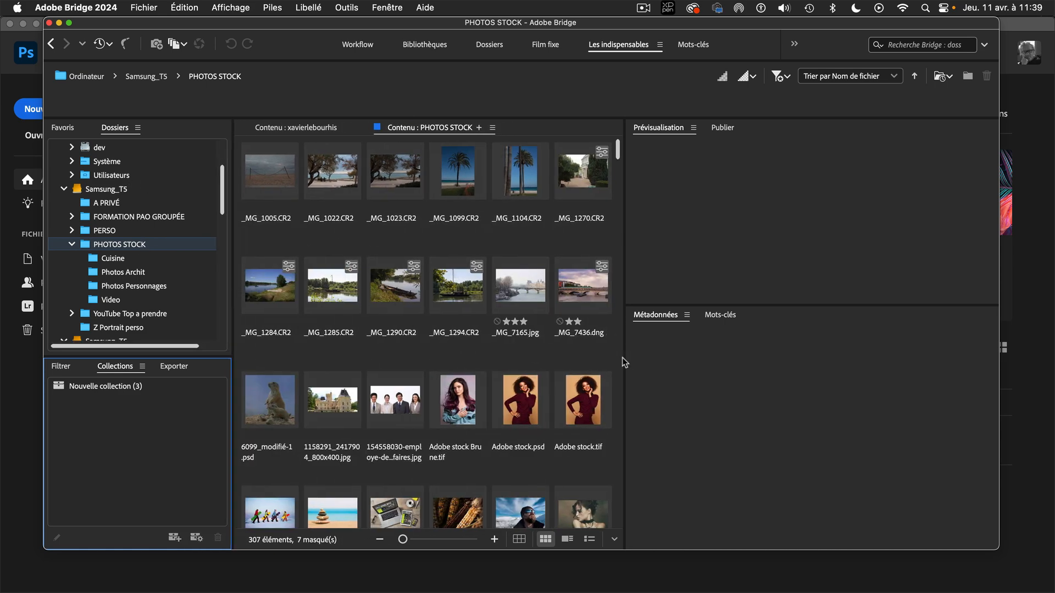
pyautogui.moveTo(622, 357); pyautogui.dragTo(642, 359)
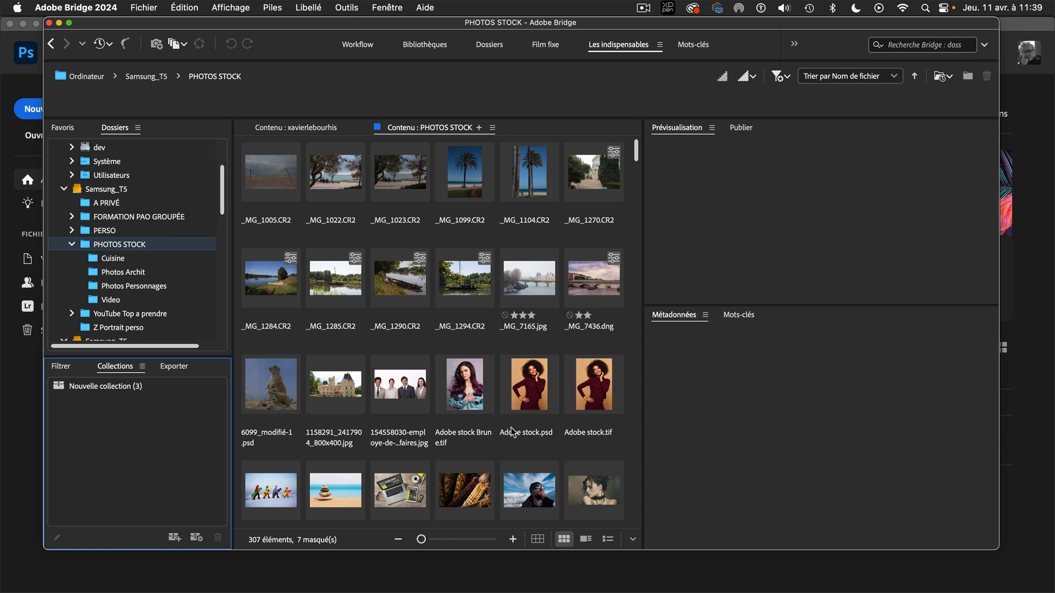
# - Preview the boat photo _MG_1294.CR2 and bring the filter categories back into view
pyautogui.click(474, 286)
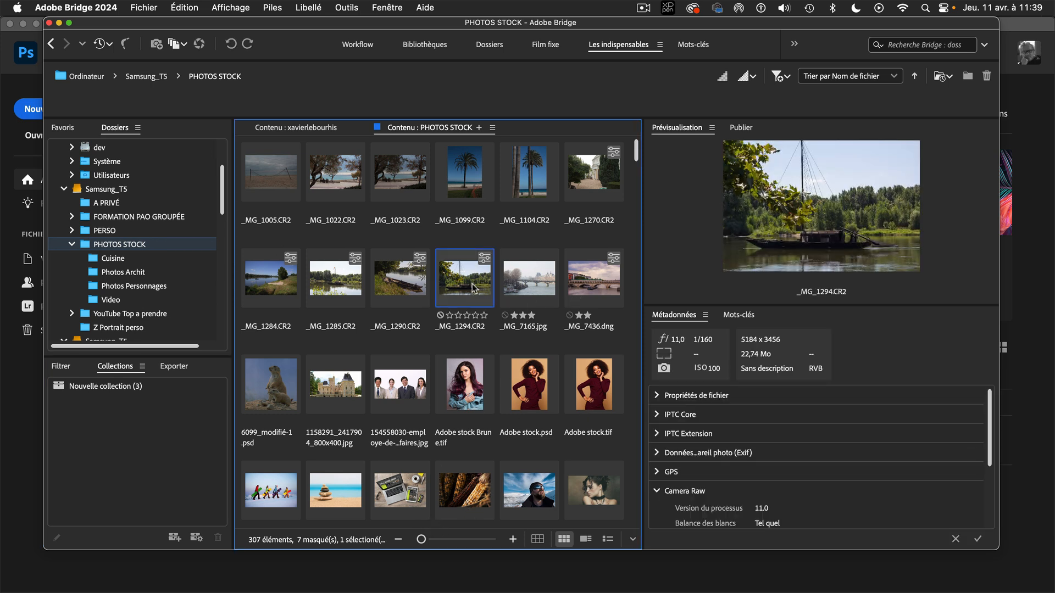
pyautogui.click(62, 367)
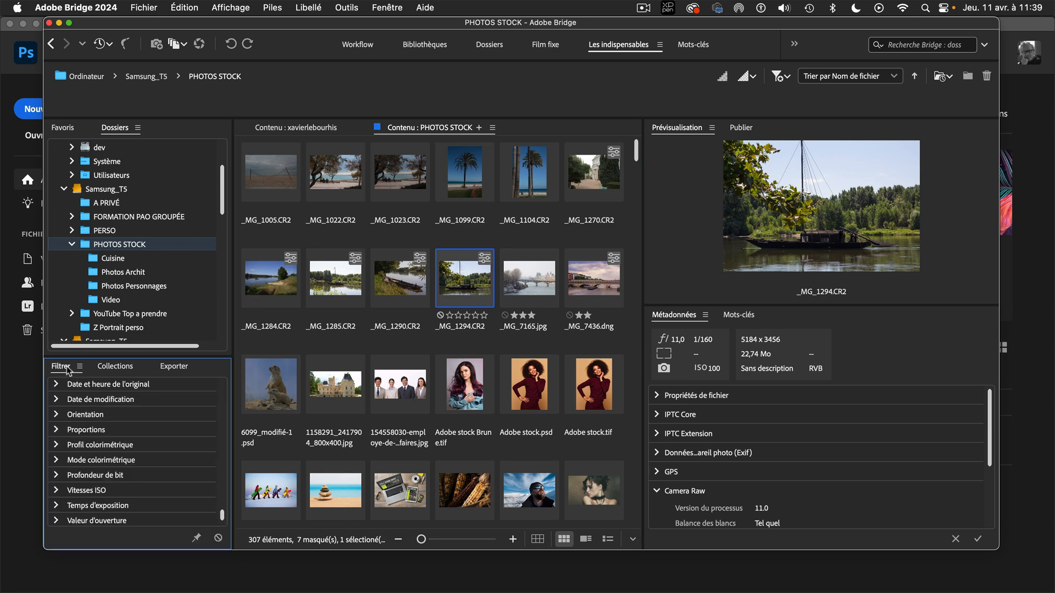
# - Review the available workspaces, choose Les indispensables again, and check which panels can be shown
pyautogui.click(399, 8)
pyautogui.moveTo(401, 29)
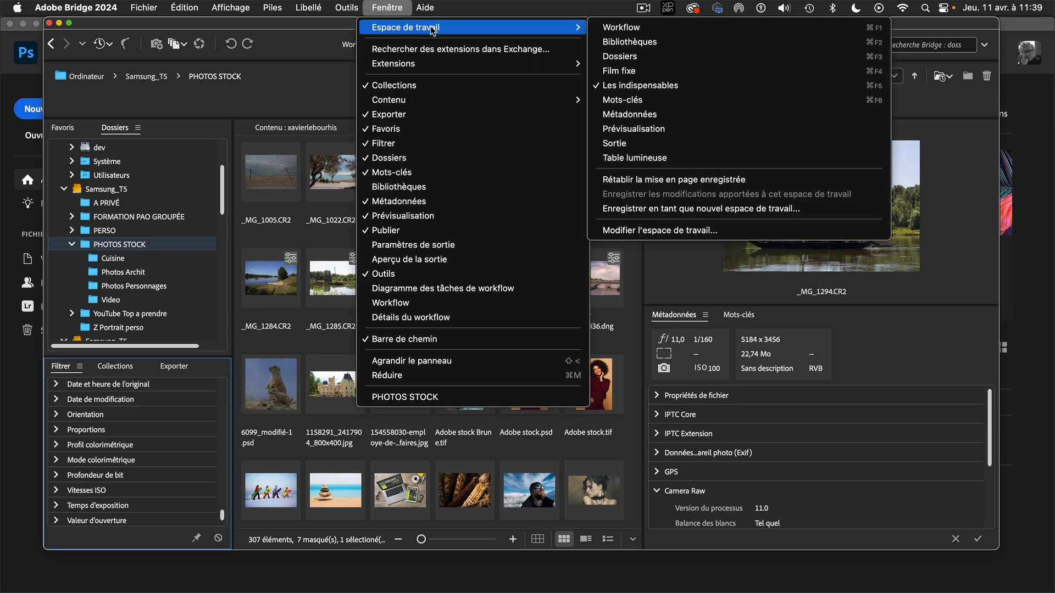
pyautogui.click(737, 86)
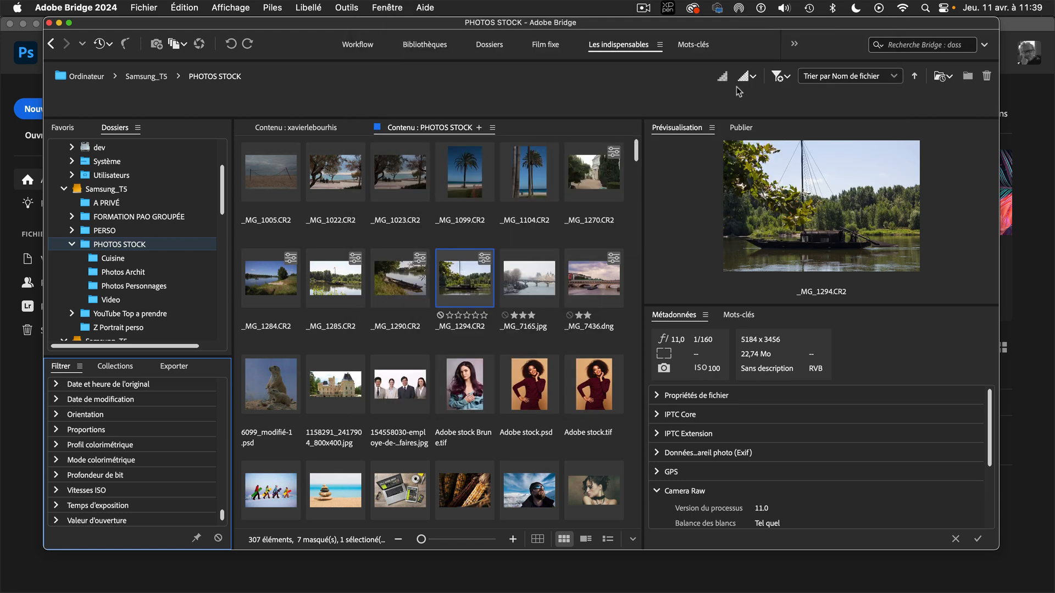
pyautogui.click(381, 8)
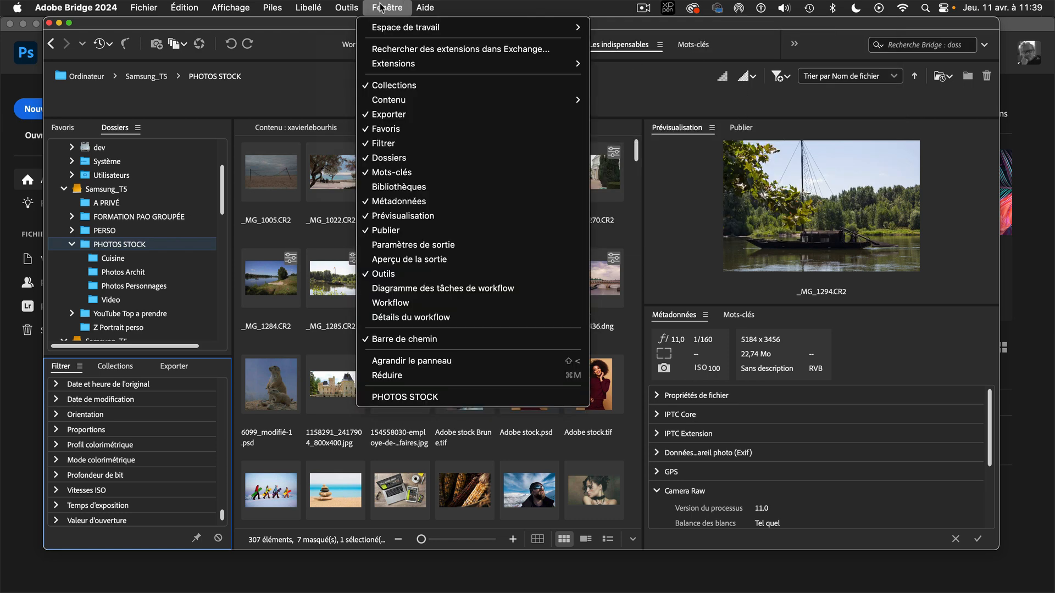
pyautogui.click(689, 107)
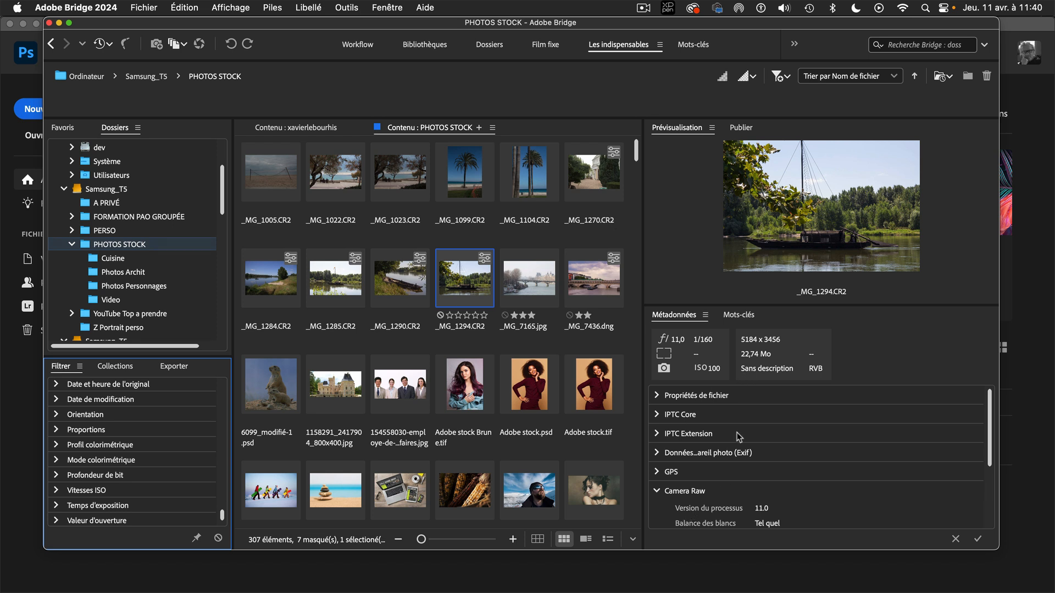
# - Show the Mots-clés list for _MG_1294.CR2, browse back to the keywords near its beginning, and open its options
pyautogui.click(740, 316)
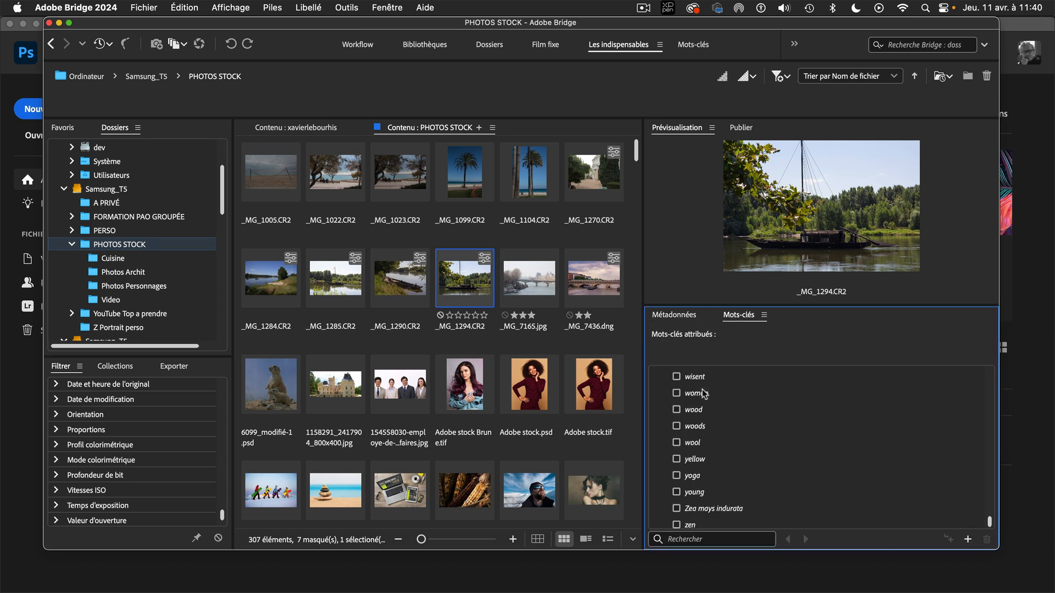
pyautogui.scroll(5, 703, 393)
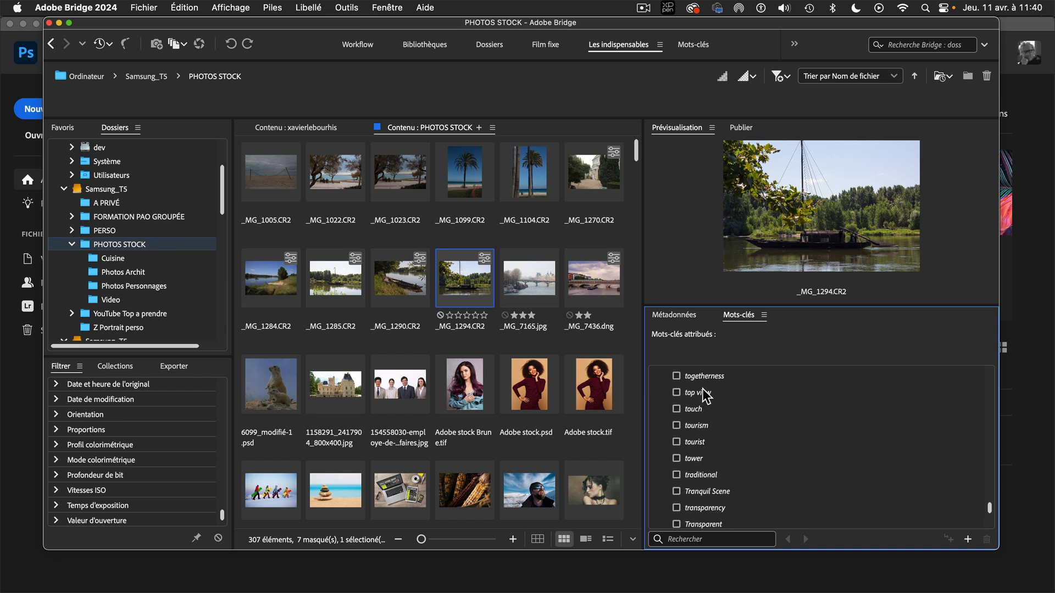
pyautogui.scroll(5, 702, 388)
pyautogui.moveTo(989, 492); pyautogui.dragTo(1003, 346)
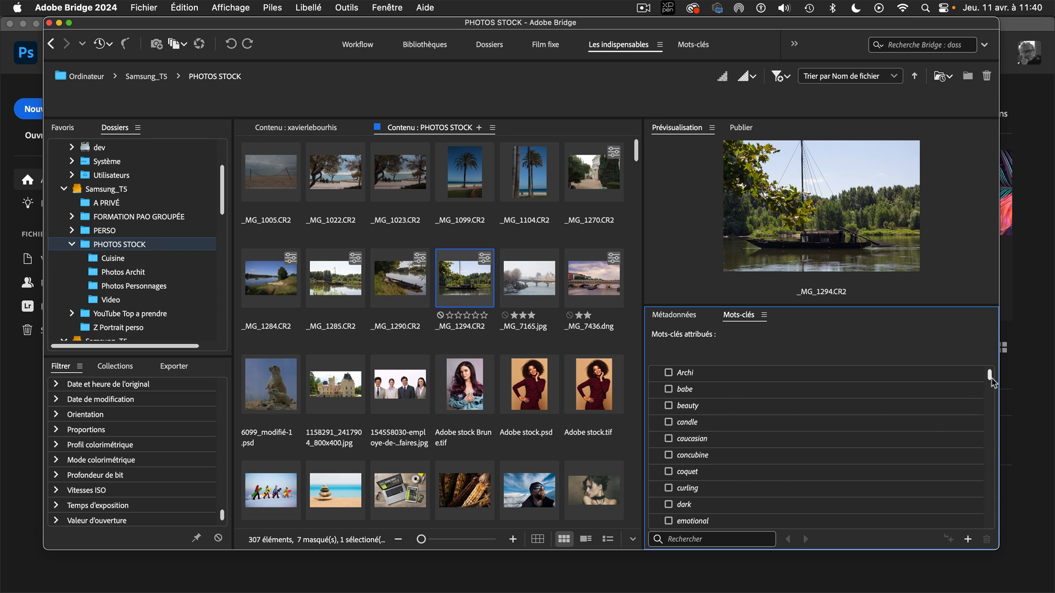
pyautogui.moveTo(989, 377); pyautogui.dragTo(990, 373)
pyautogui.moveTo(989, 374); pyautogui.dragTo(987, 343)
pyautogui.click(764, 315)
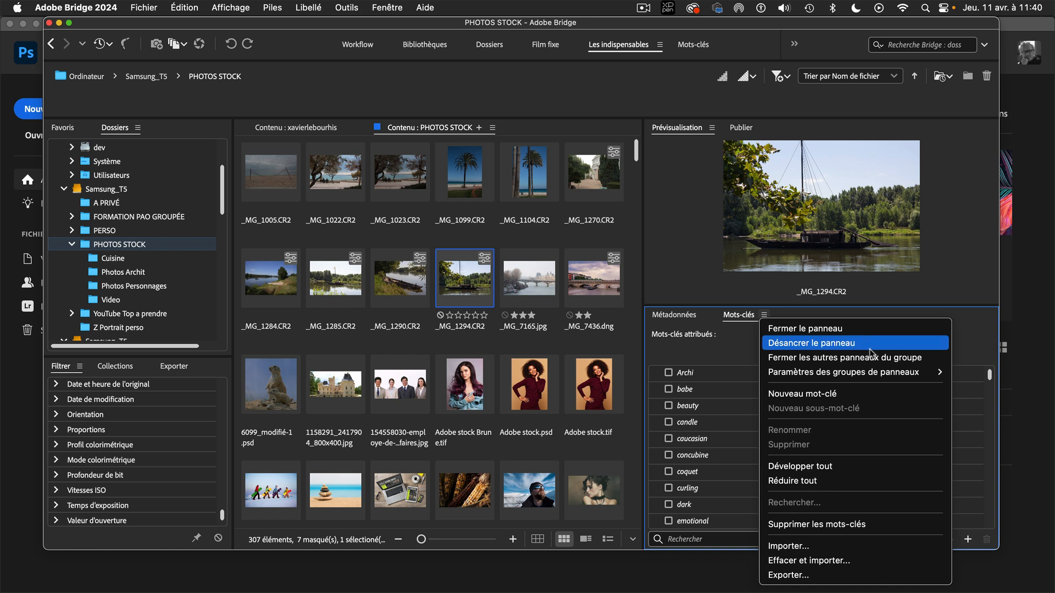
# - Create a new keyword named campagne in the Mots-clés list
pyautogui.click(819, 394)
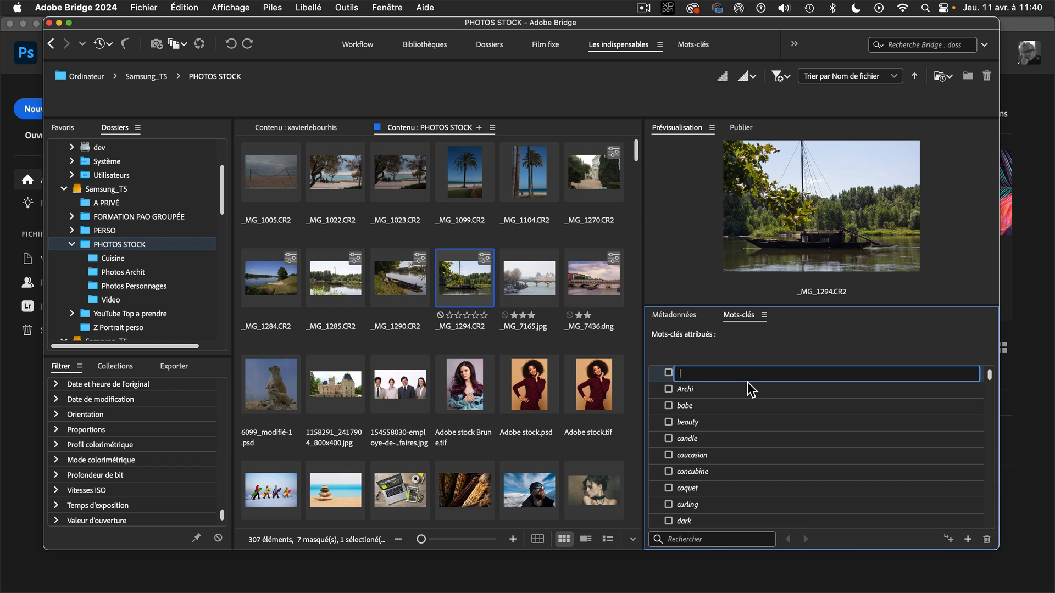
pyautogui.write('camp')
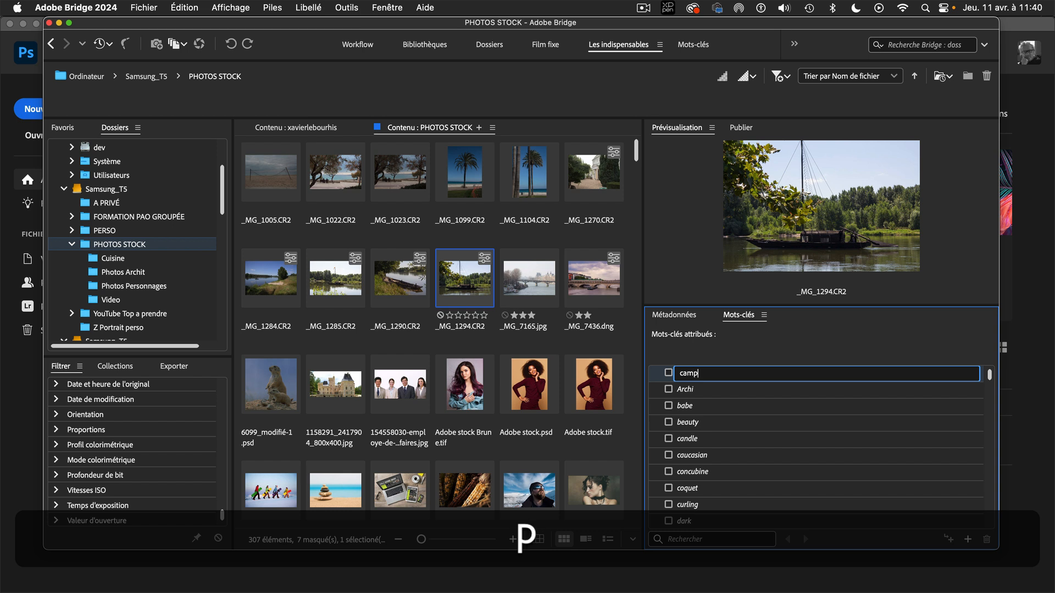
pyautogui.write('agne')
pyautogui.click(668, 373)
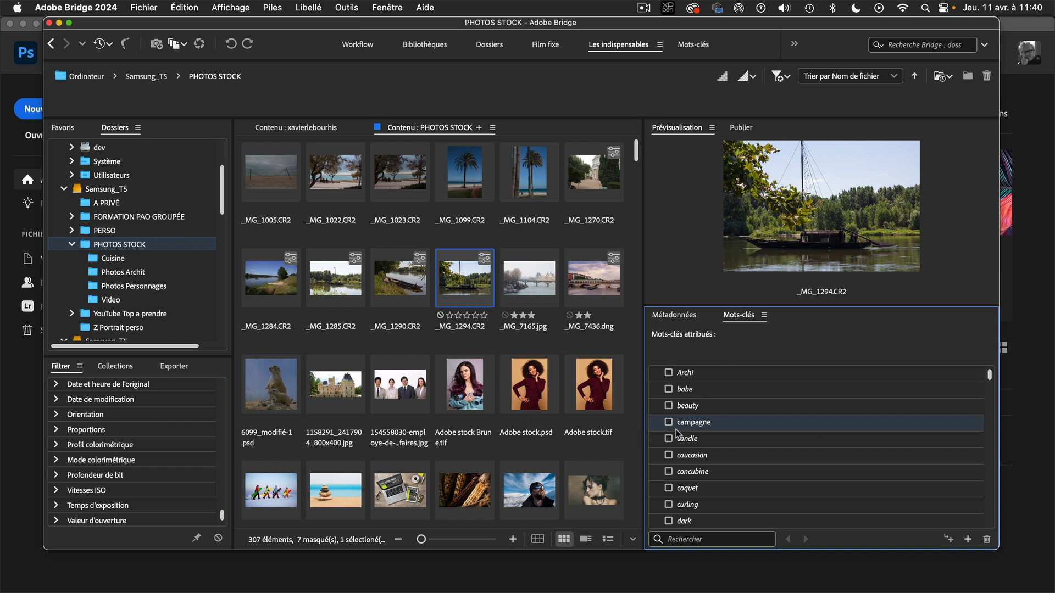
# - Add the sub-keyword Rivières under campagne and tick both keywords for _MG_1294.CR2
pyautogui.rightClick(879, 426)
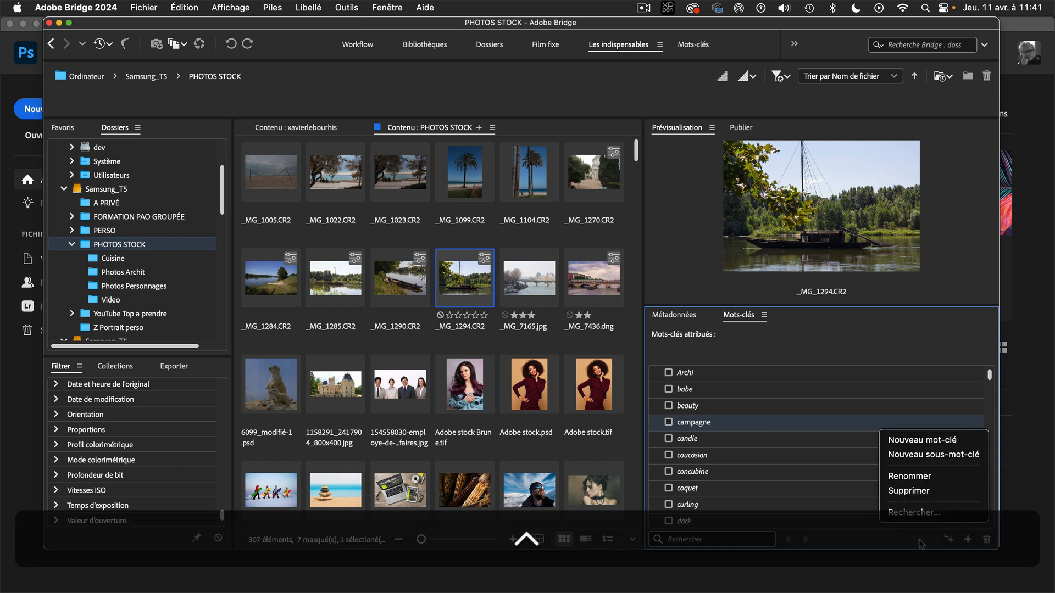
pyautogui.click(942, 460)
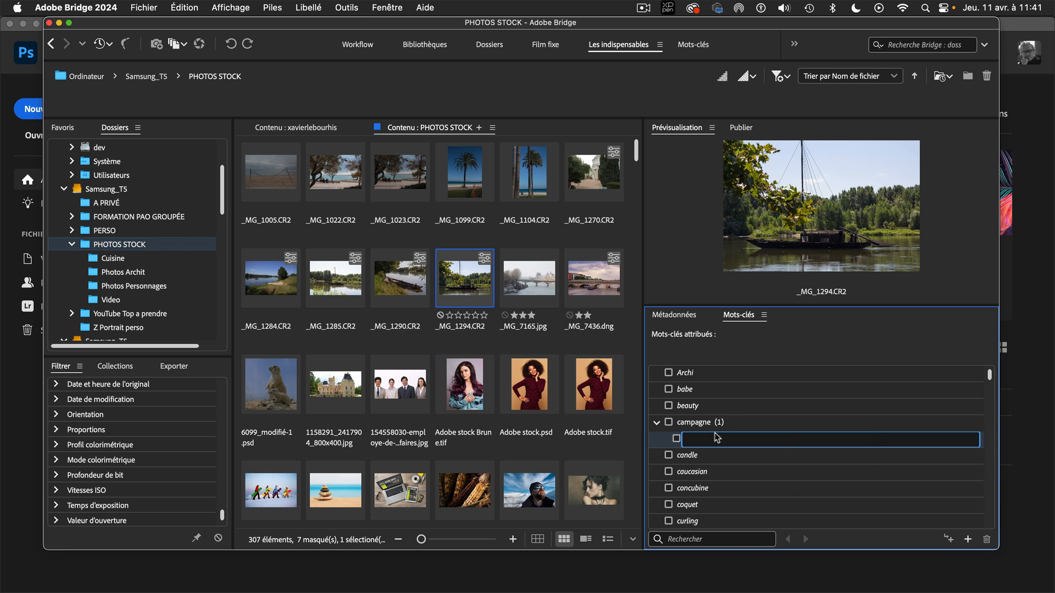
pyautogui.press('shift')
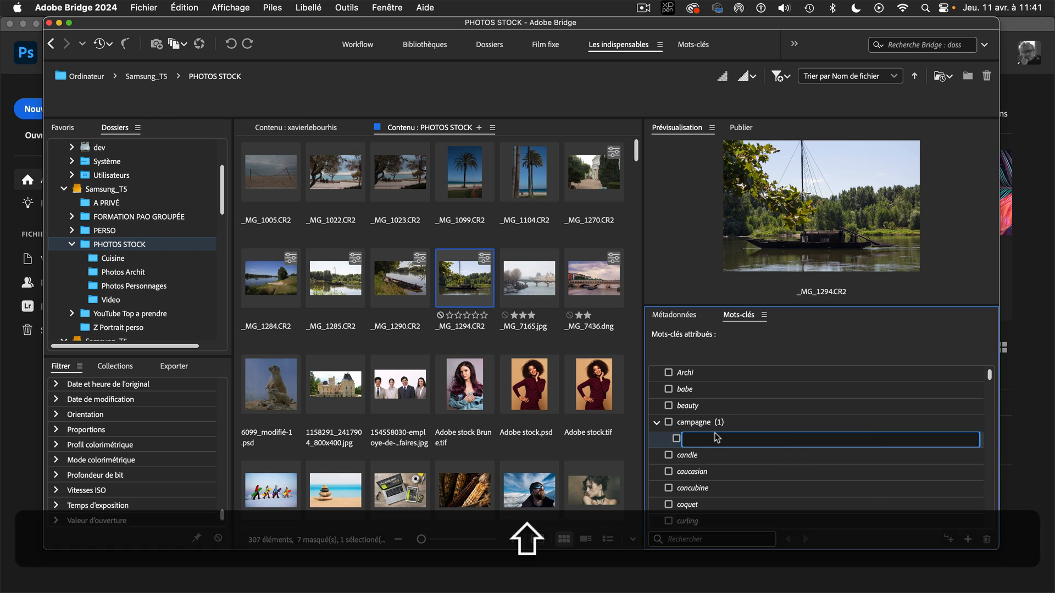
pyautogui.write('Rivières')
pyautogui.press('Return')
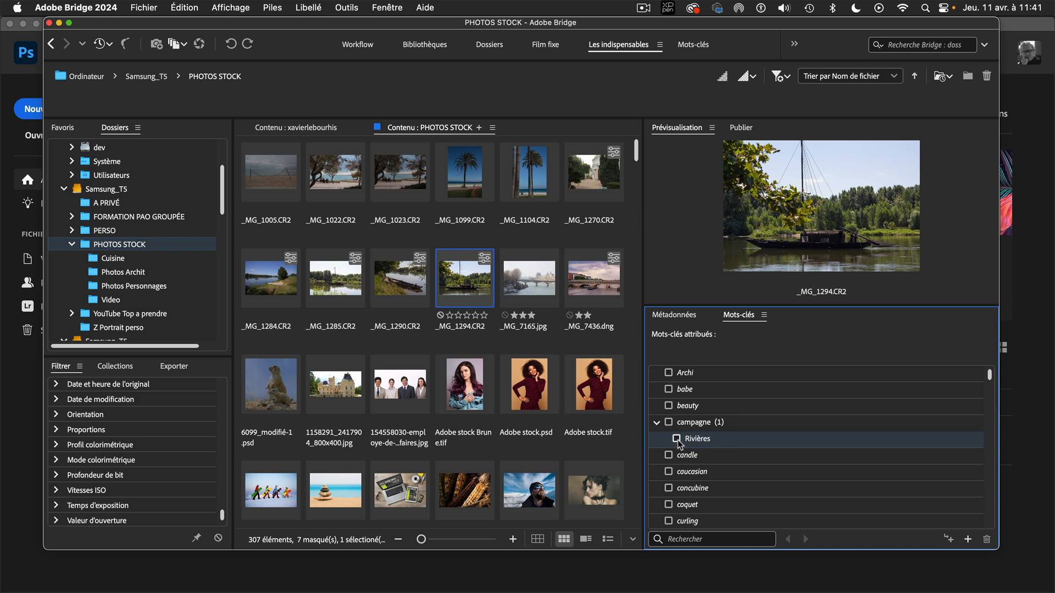
pyautogui.click(677, 438)
pyautogui.click(669, 422)
# - Run the PHOTOS STOCK slideshow starting from _MG_7165.jpg and advance manually through the slides past the snowboarders photo
pyautogui.click(519, 276)
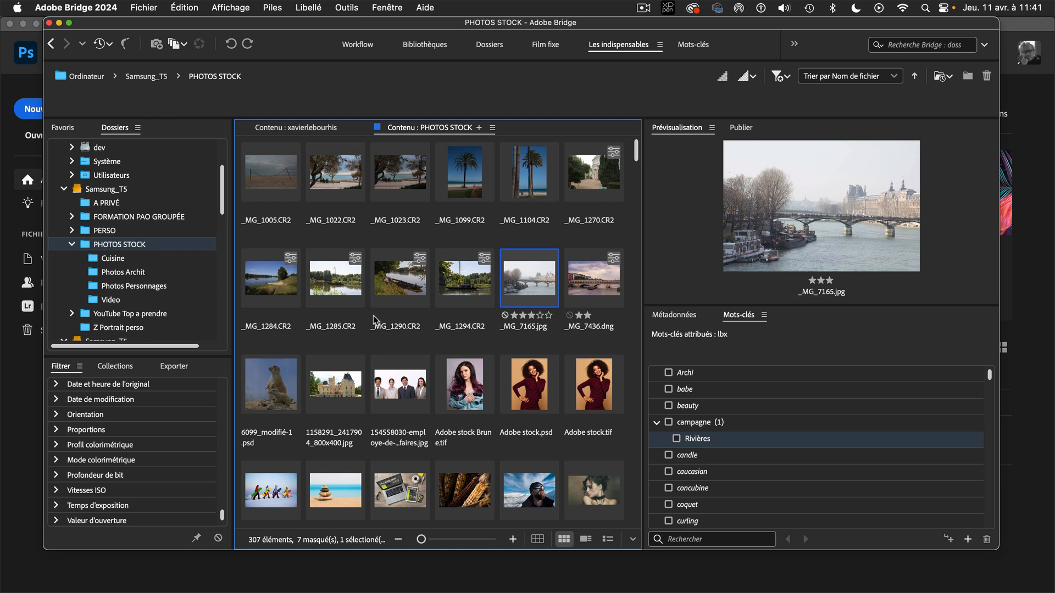
pyautogui.click(230, 7)
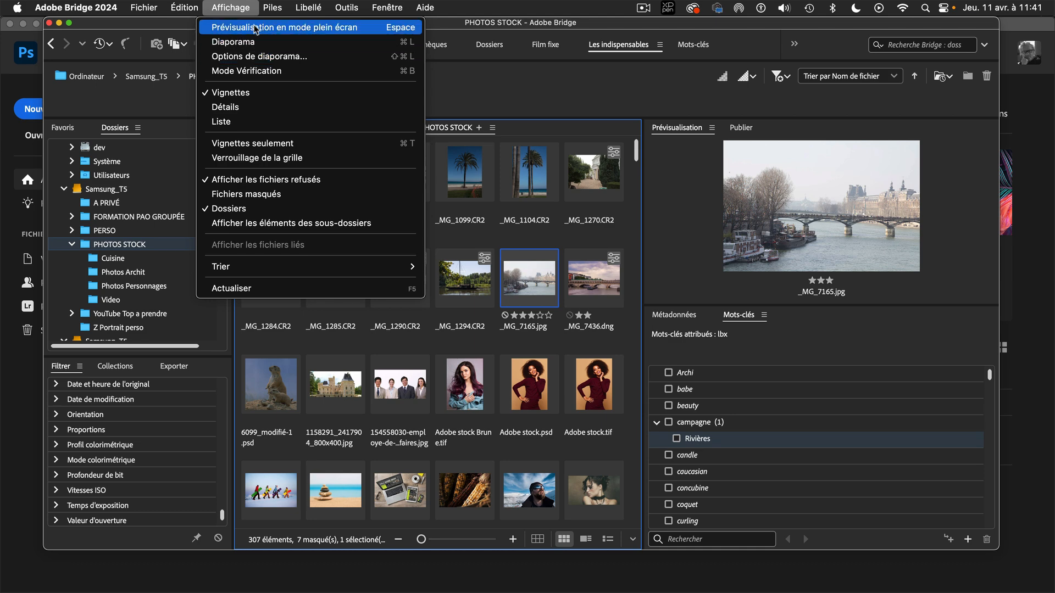
pyautogui.click(252, 43)
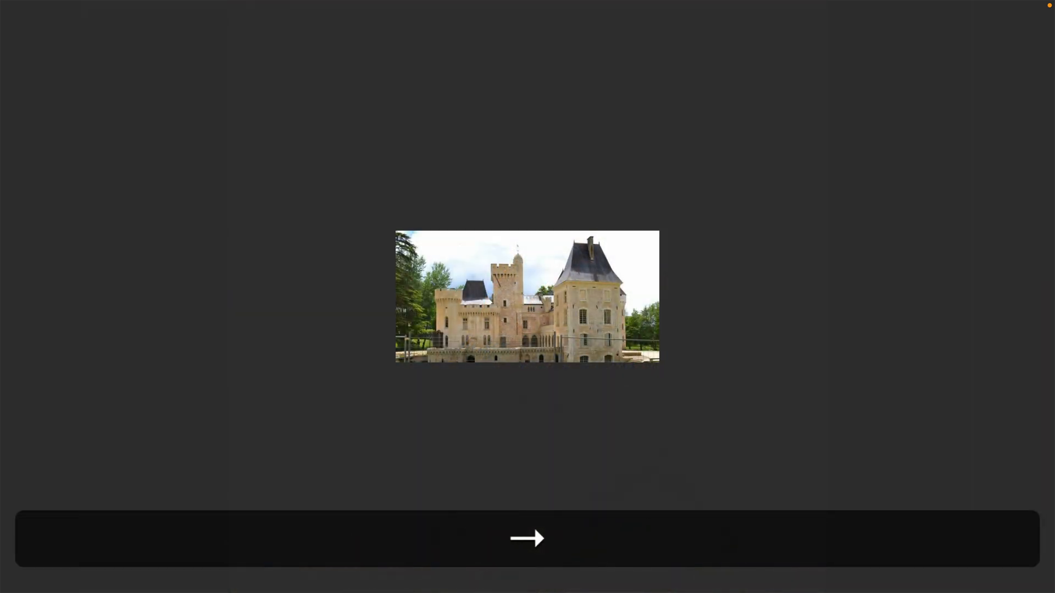
pyautogui.click(533, 526)
pyautogui.click(533, 526)
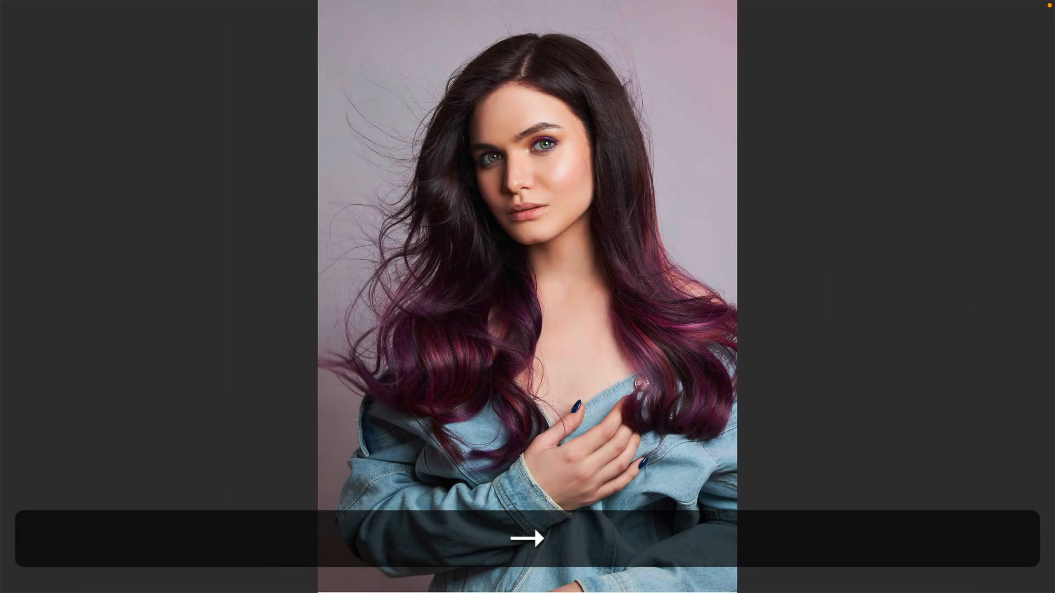
pyautogui.click(533, 526)
pyautogui.press('Right')
pyautogui.press('Right')
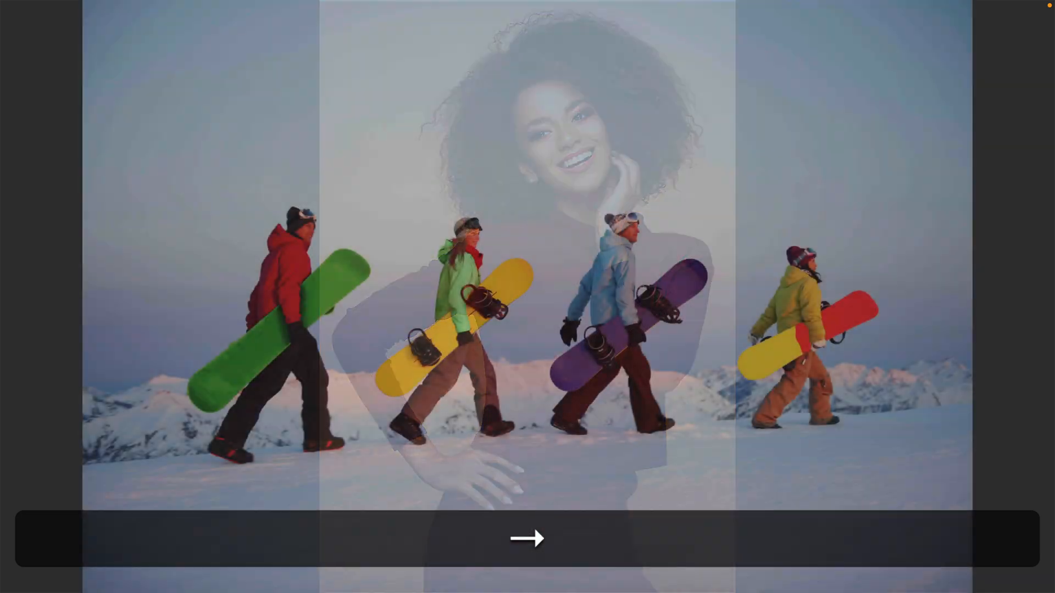
# - Pause the slideshow on the laptop photo, zoom in to 800 % on its keyboard, and exit the slideshow
pyautogui.press('space')
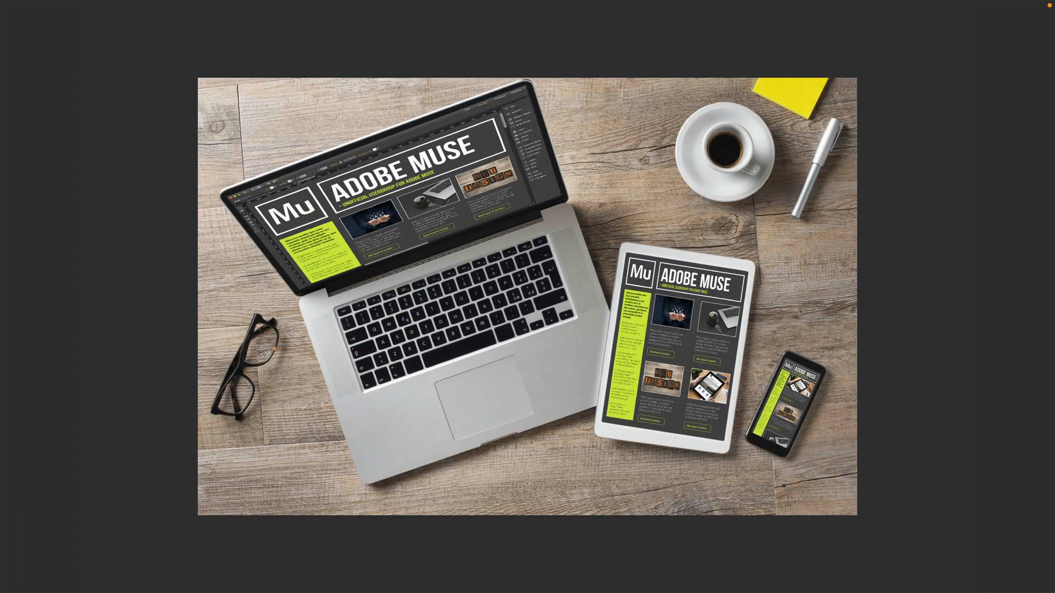
pyautogui.scroll(5, 527, 297)
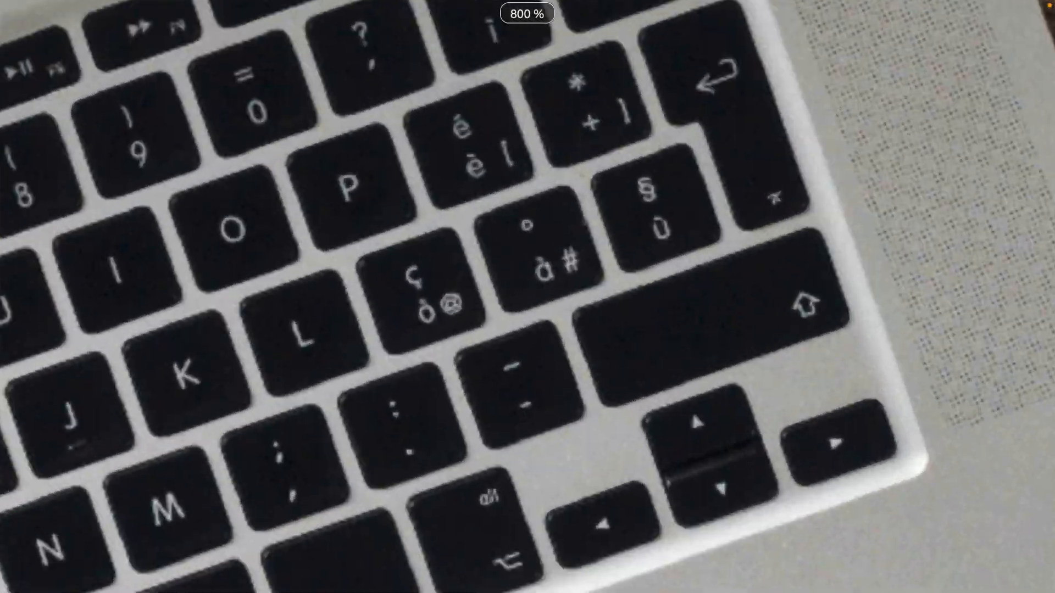
pyautogui.press('Escape')
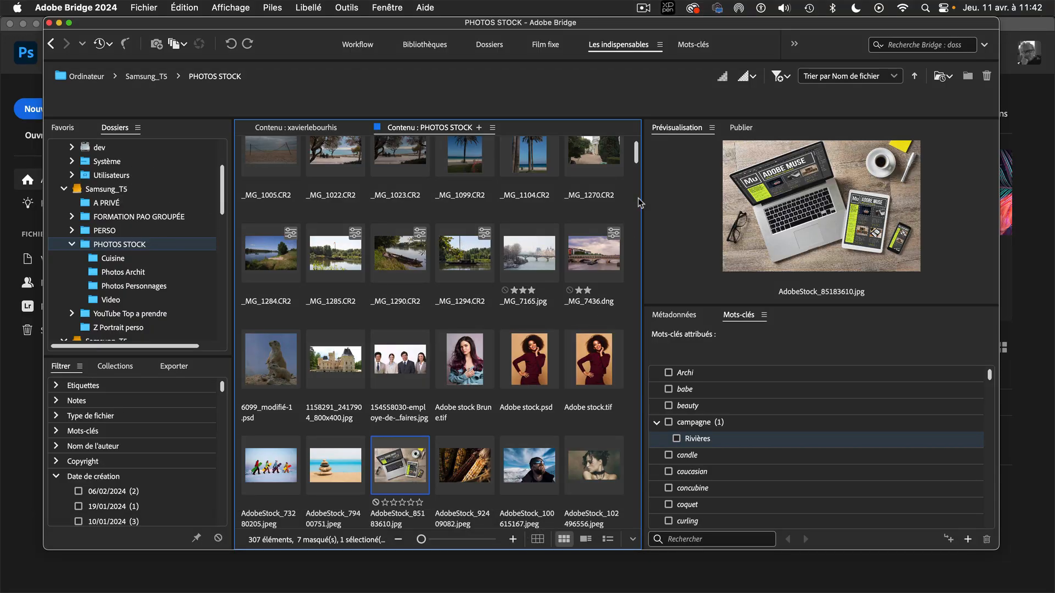
# - Open the slideshow options and examine the available slide durations and caption choices
pyautogui.scroll(1, 638, 156)
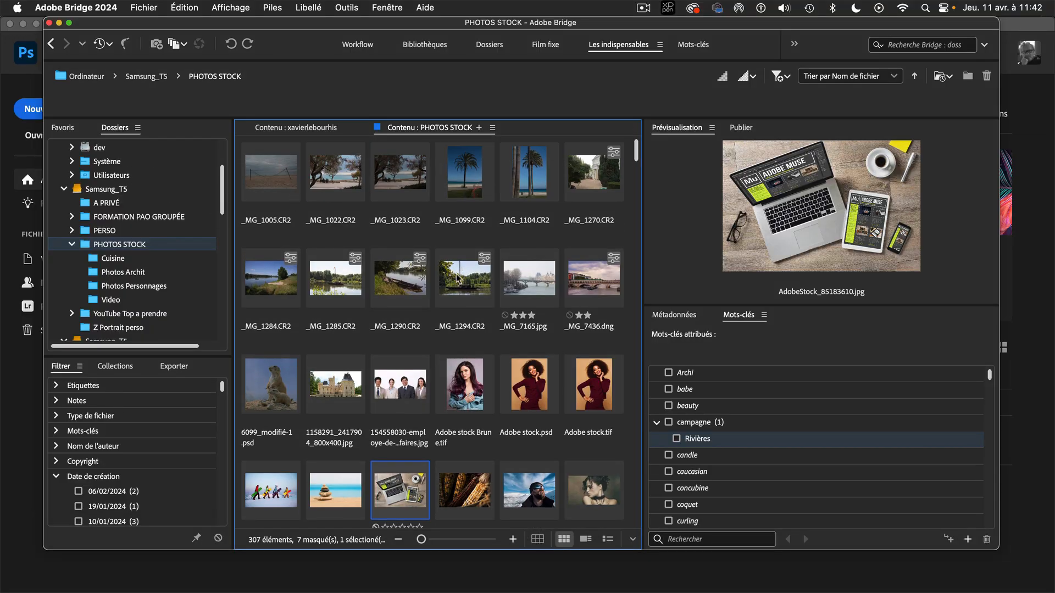
pyautogui.click(233, 8)
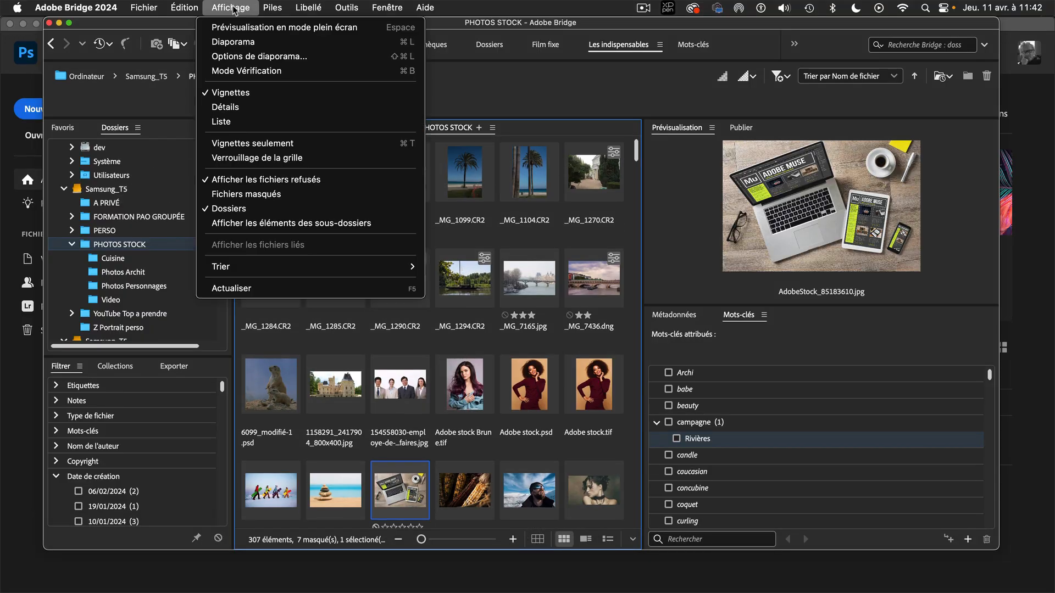
pyautogui.click(257, 56)
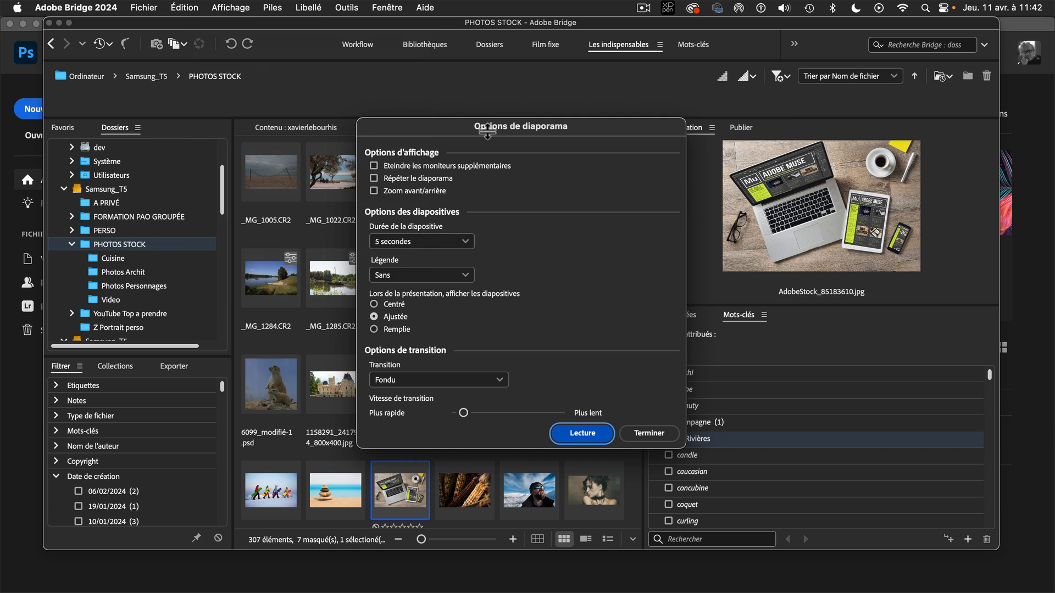
pyautogui.moveTo(488, 130); pyautogui.dragTo(489, 120)
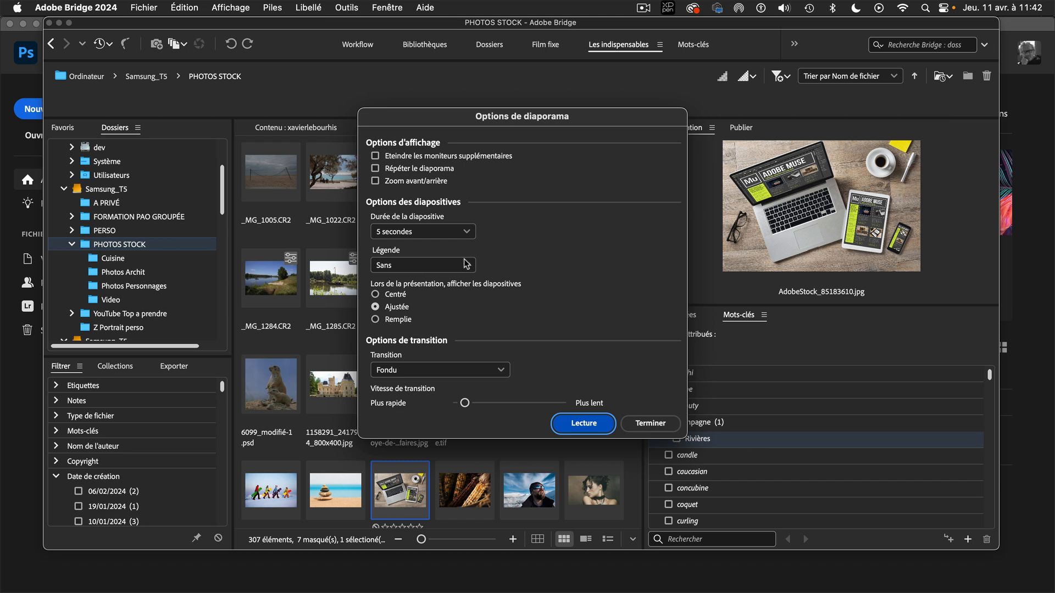
pyautogui.click(469, 232)
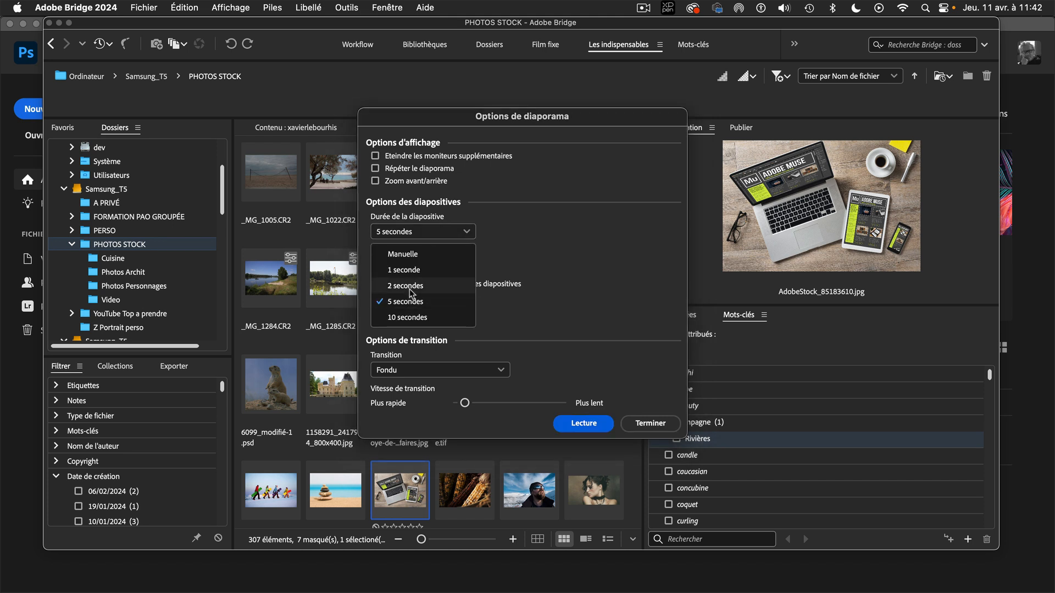
pyautogui.click(565, 260)
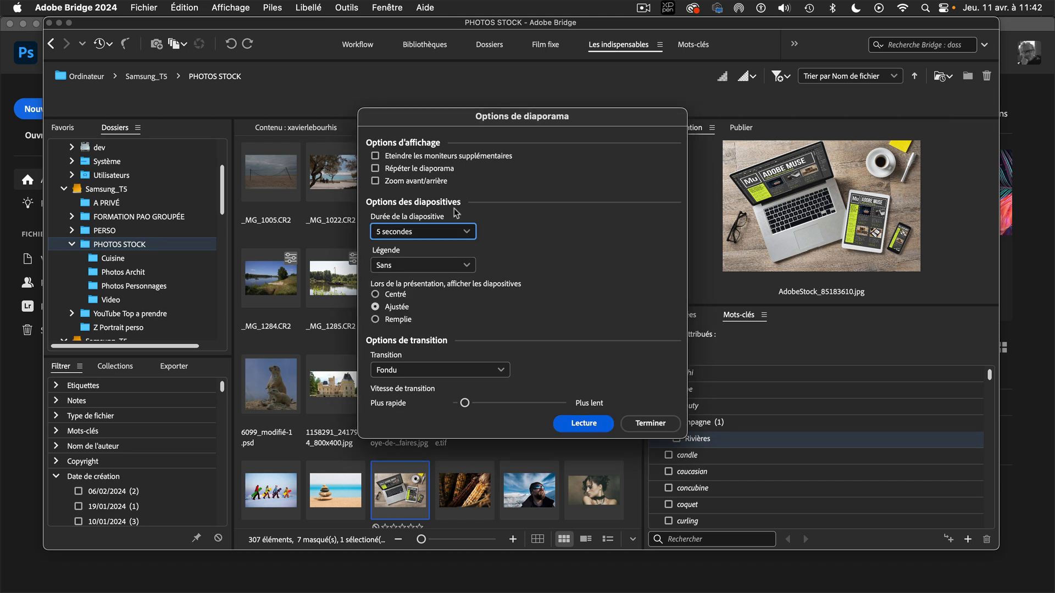
pyautogui.click(466, 266)
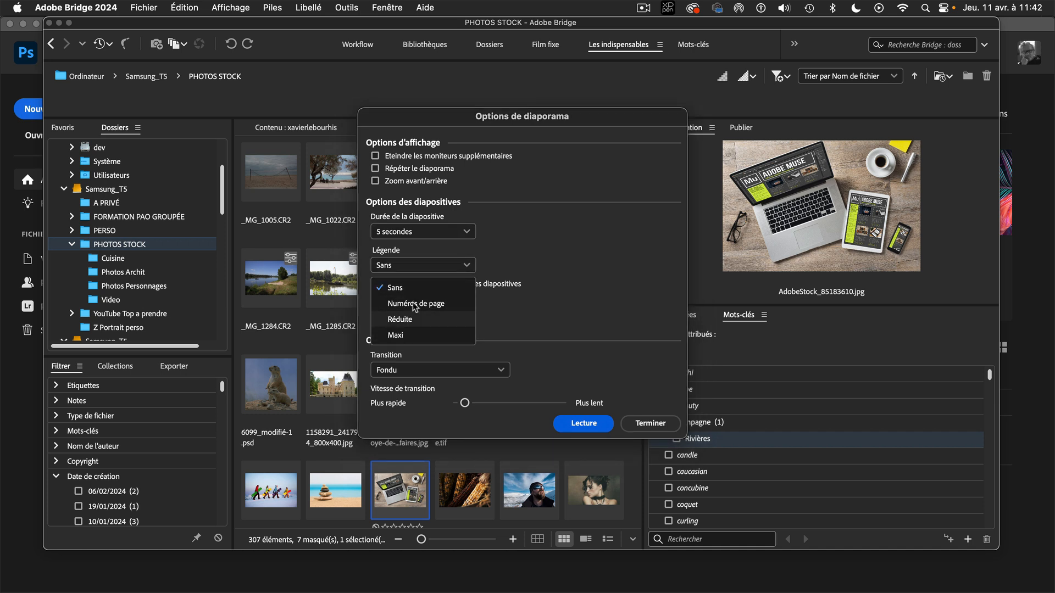
pyautogui.click(535, 274)
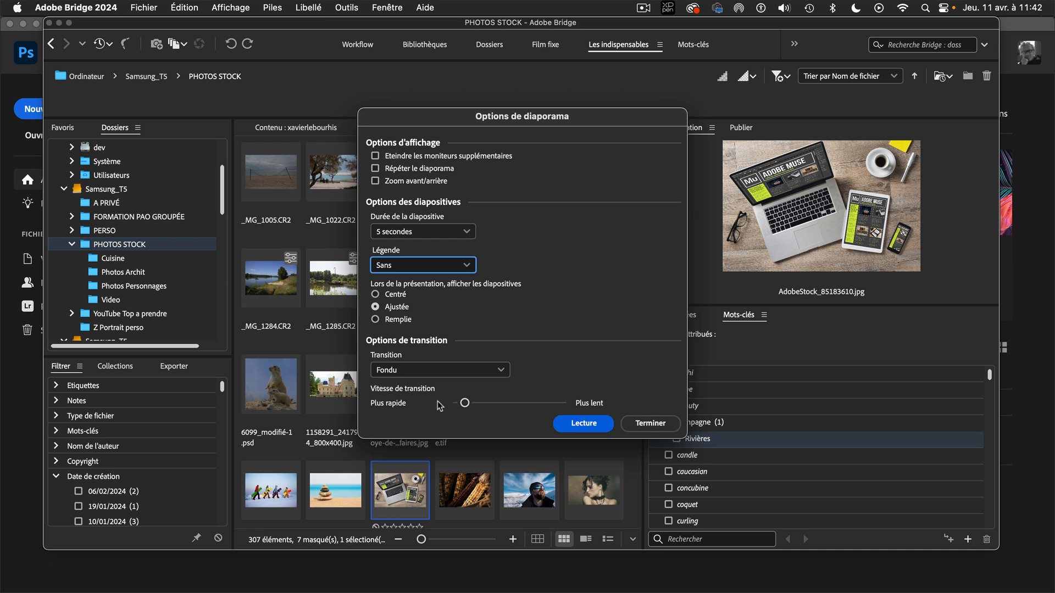
# - Set the slideshow transition to Pousser at the fastest speed with 2 secondes per slide, play it, and exit
pyautogui.click(501, 373)
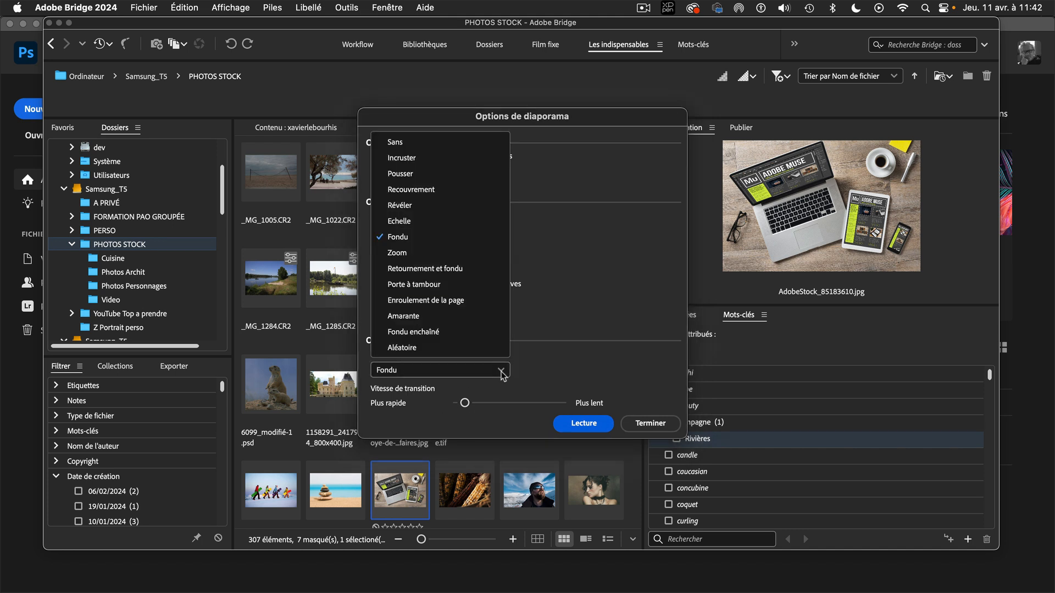
pyautogui.click(423, 175)
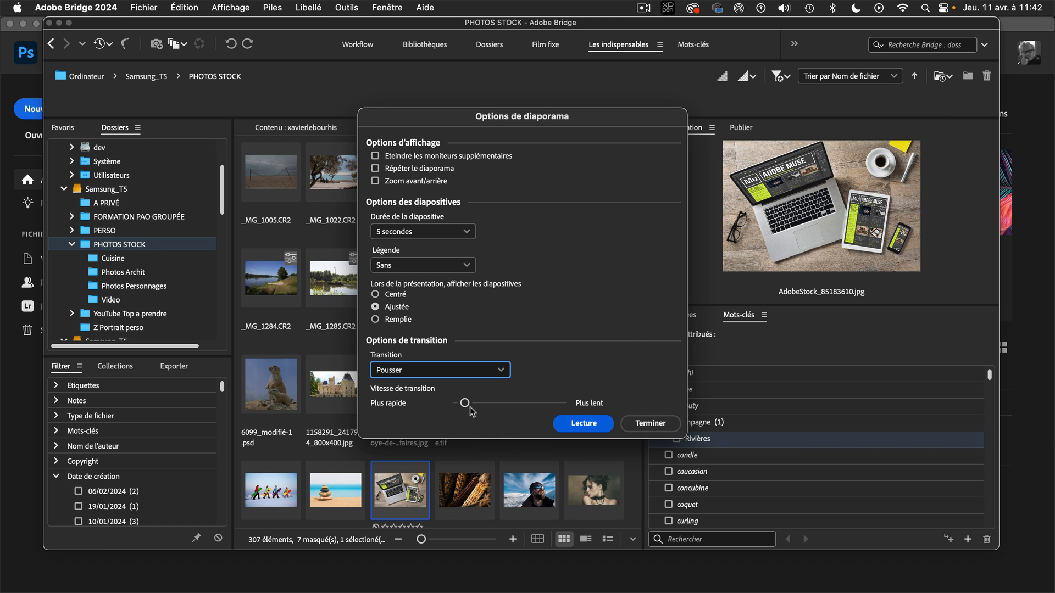
pyautogui.moveTo(465, 404); pyautogui.dragTo(422, 398)
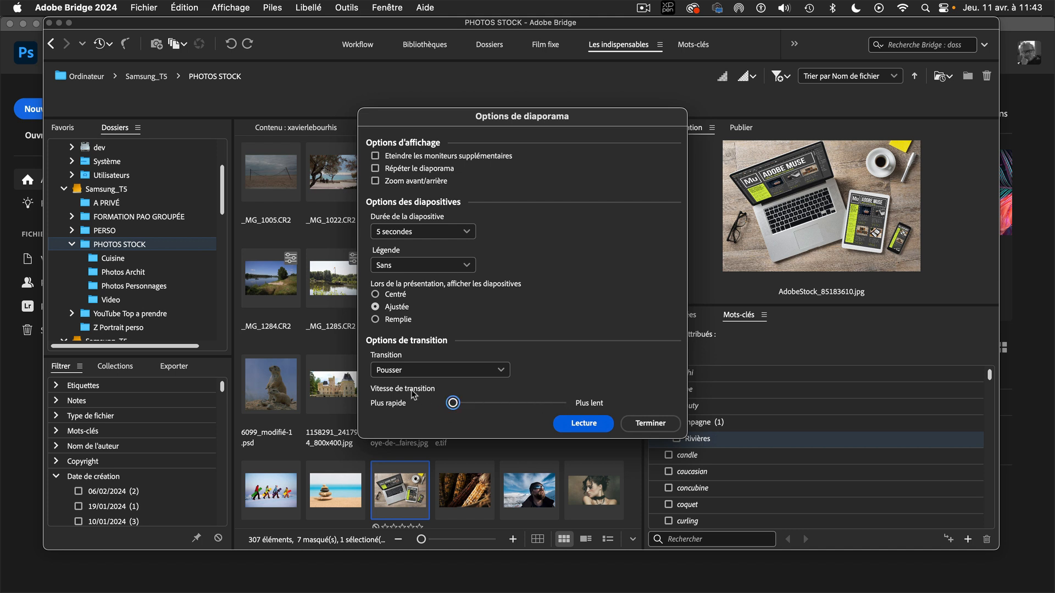
pyautogui.click(468, 232)
pyautogui.click(416, 285)
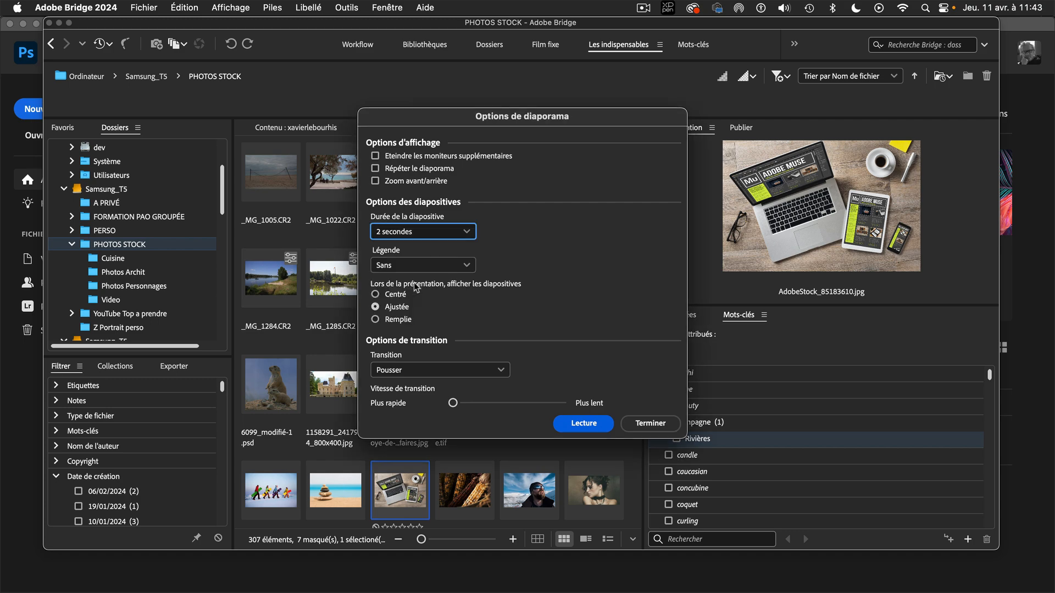
pyautogui.click(591, 424)
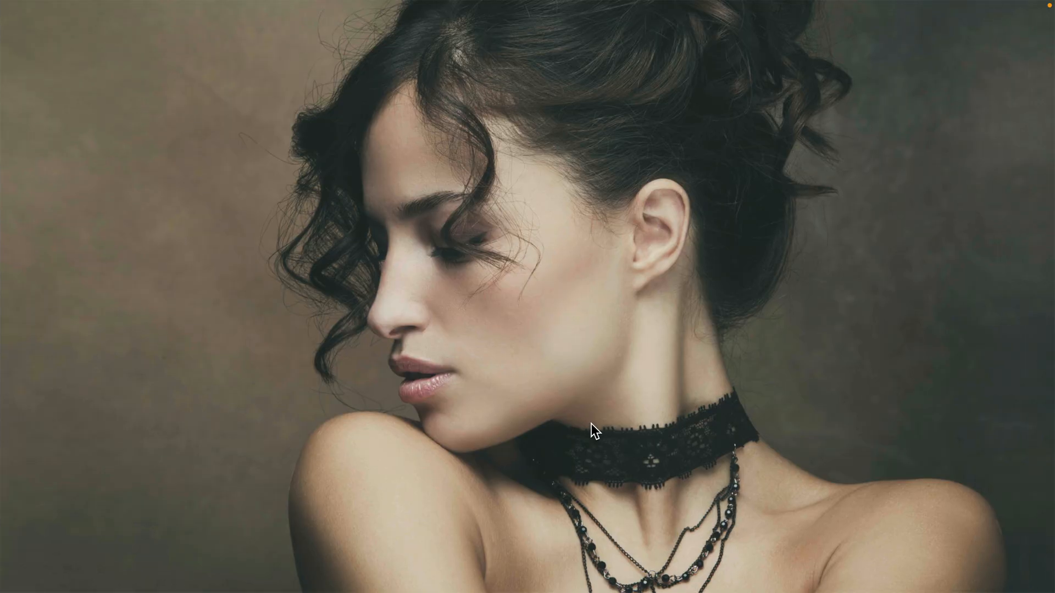
pyautogui.press('Escape')
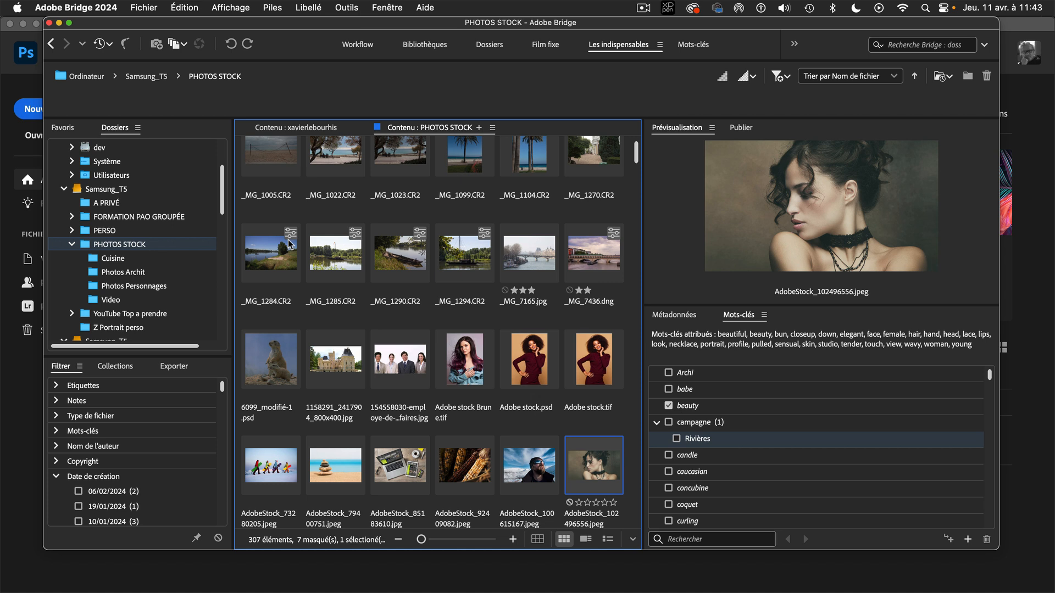
pyautogui.click(225, 6)
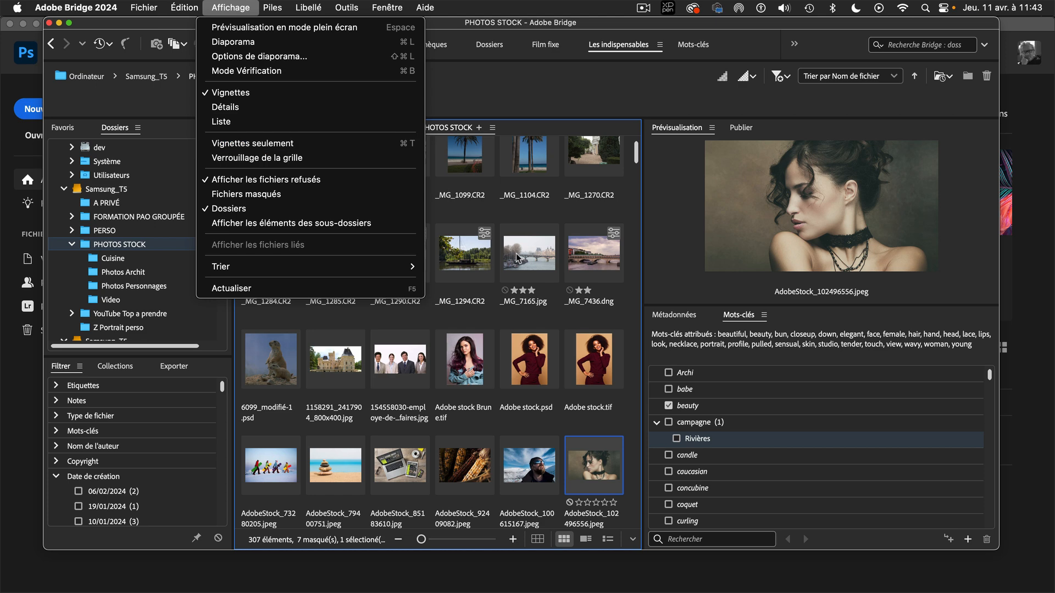
pyautogui.click(324, 158)
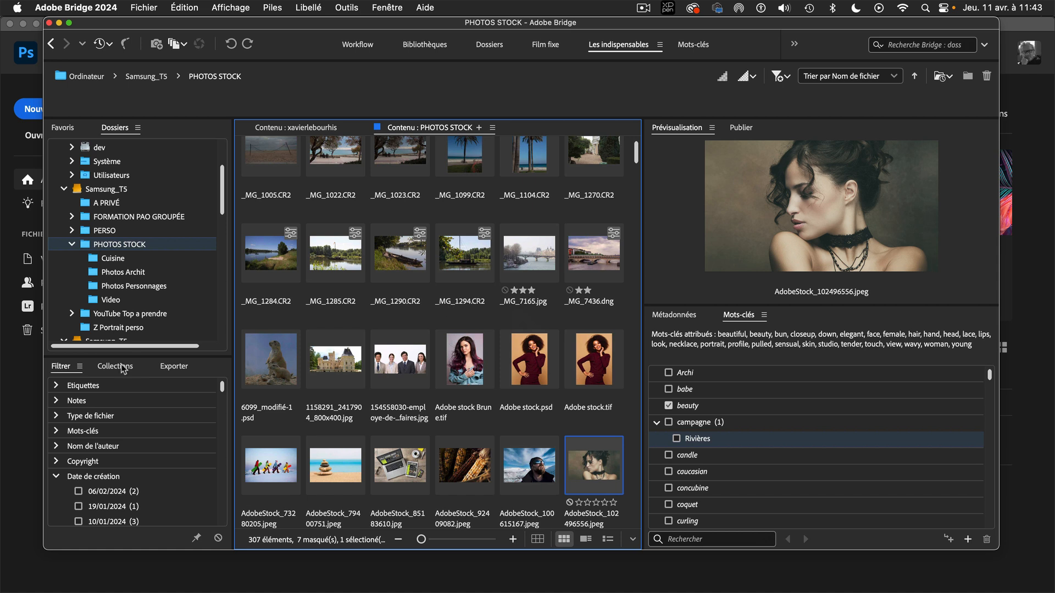
# - Collapse the Date de création filter category and expand the Orientation category
pyautogui.click(57, 478)
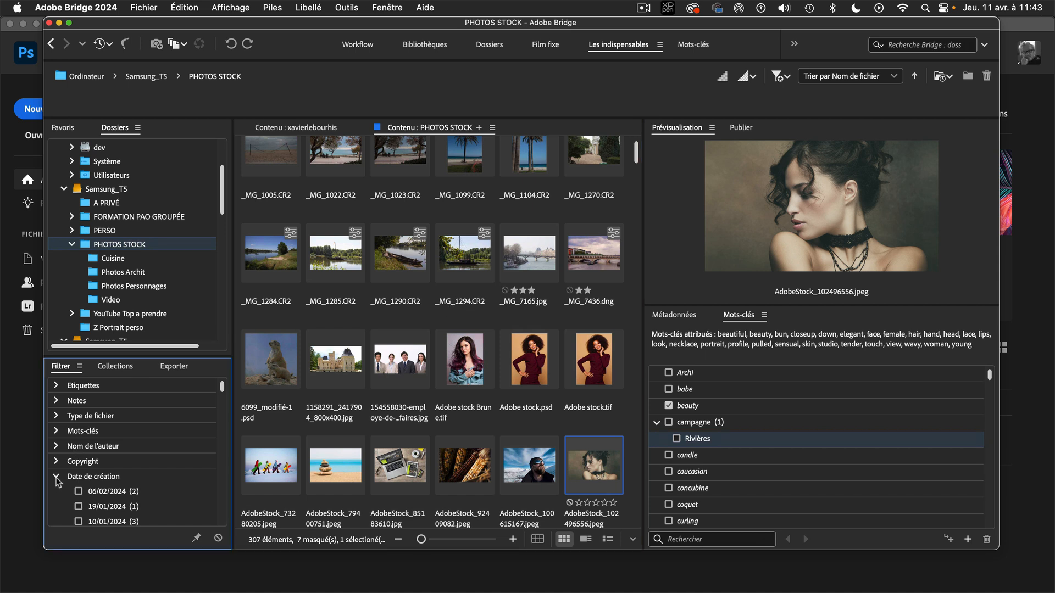
pyautogui.click(57, 477)
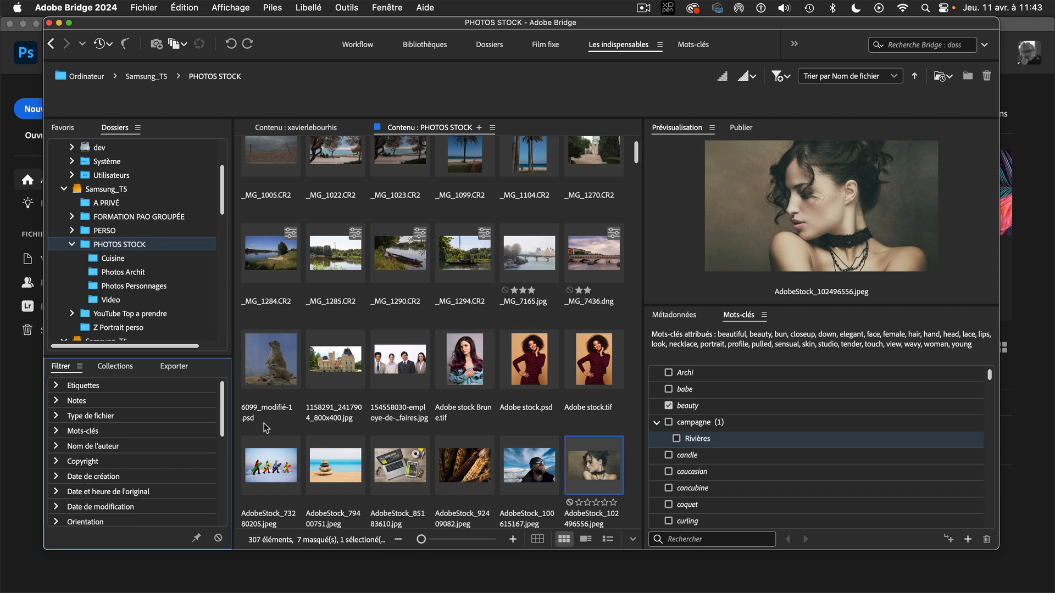
pyautogui.moveTo(222, 413); pyautogui.dragTo(222, 460)
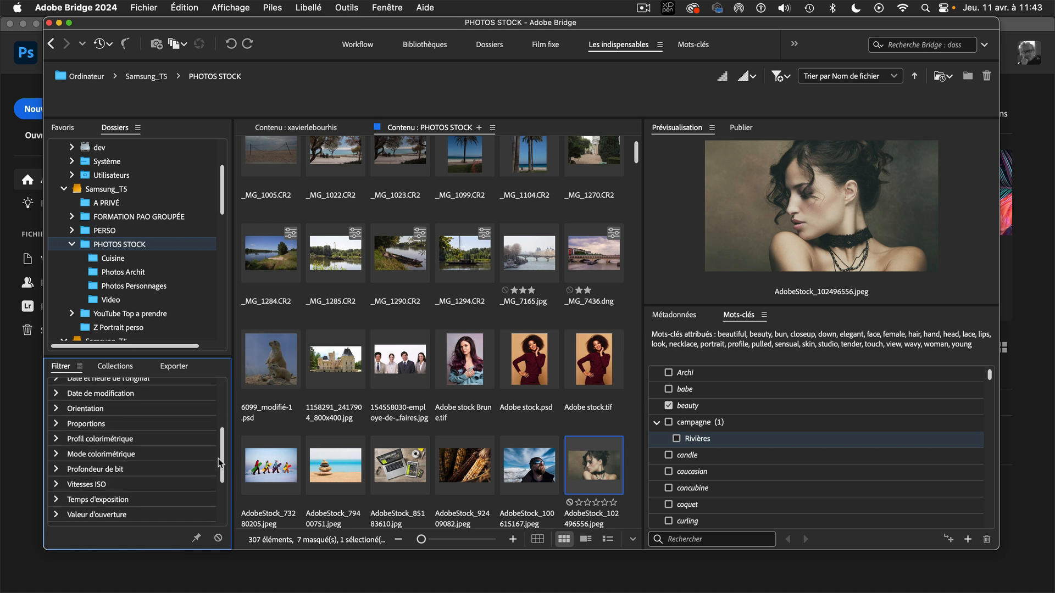
pyautogui.click(56, 408)
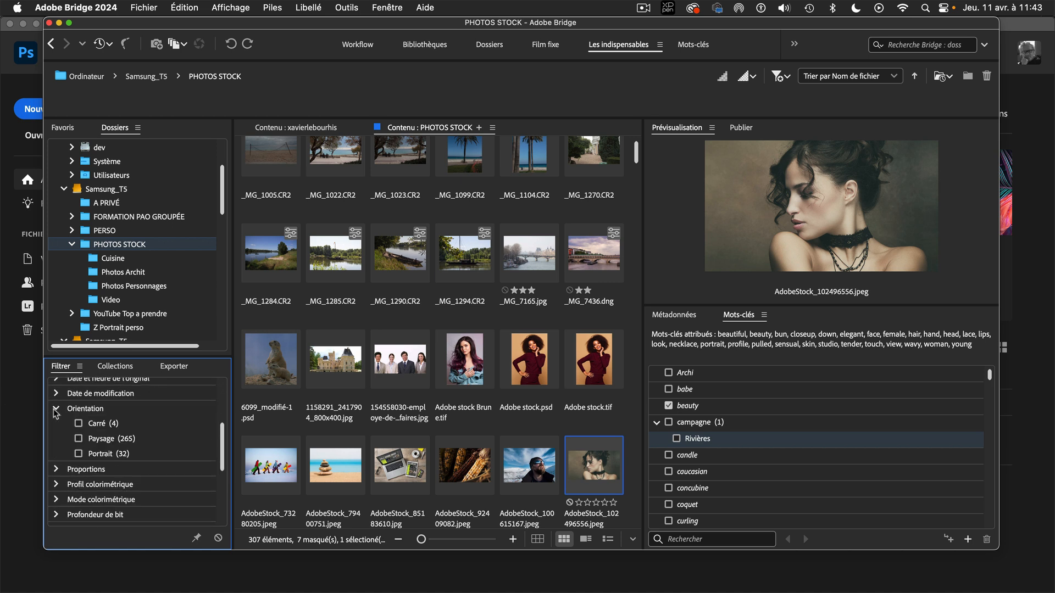
# - Filter the PHOTOS STOCK folder to Portrait orientation and open the matching photos in Mode Vérification
pyautogui.click(109, 456)
pyautogui.click(229, 7)
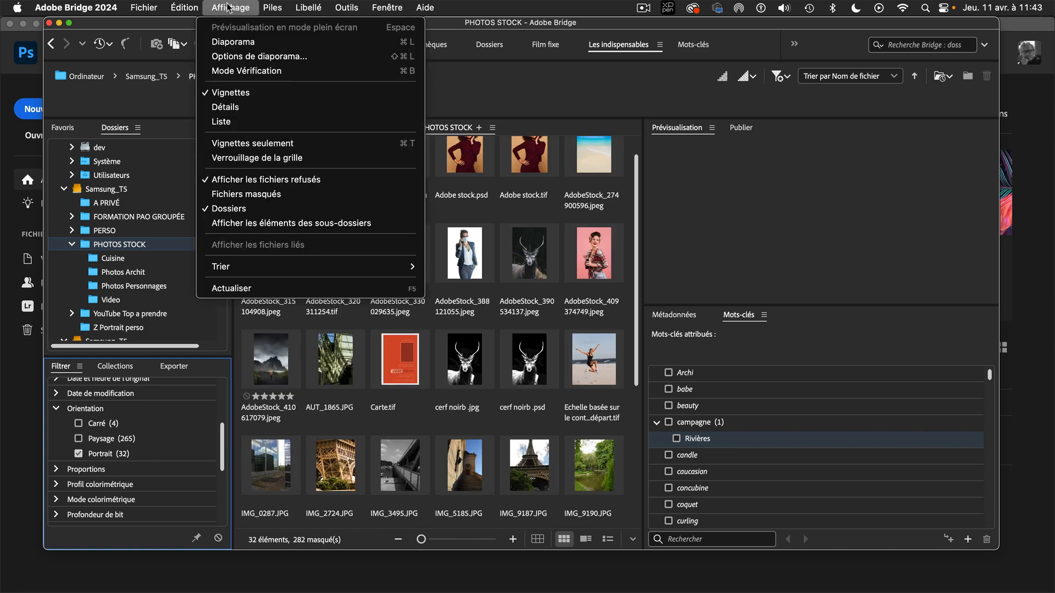
pyautogui.click(407, 78)
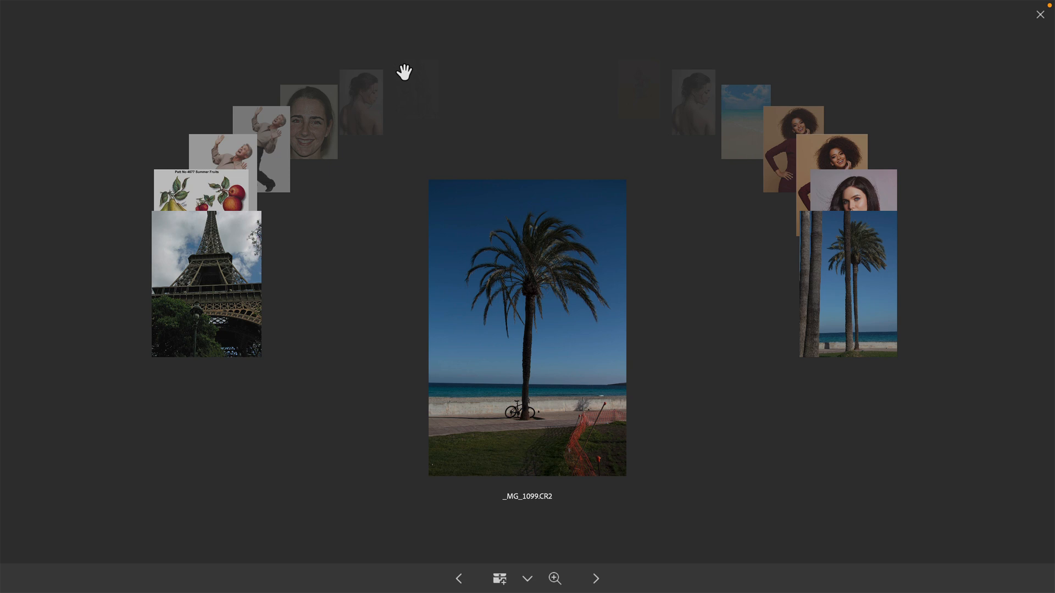
# - Browse back and forth through the review carousel from _MG_1099.CR2 to Adobe stock.tif, ending on Adobe stock.psd
pyautogui.press('Right')
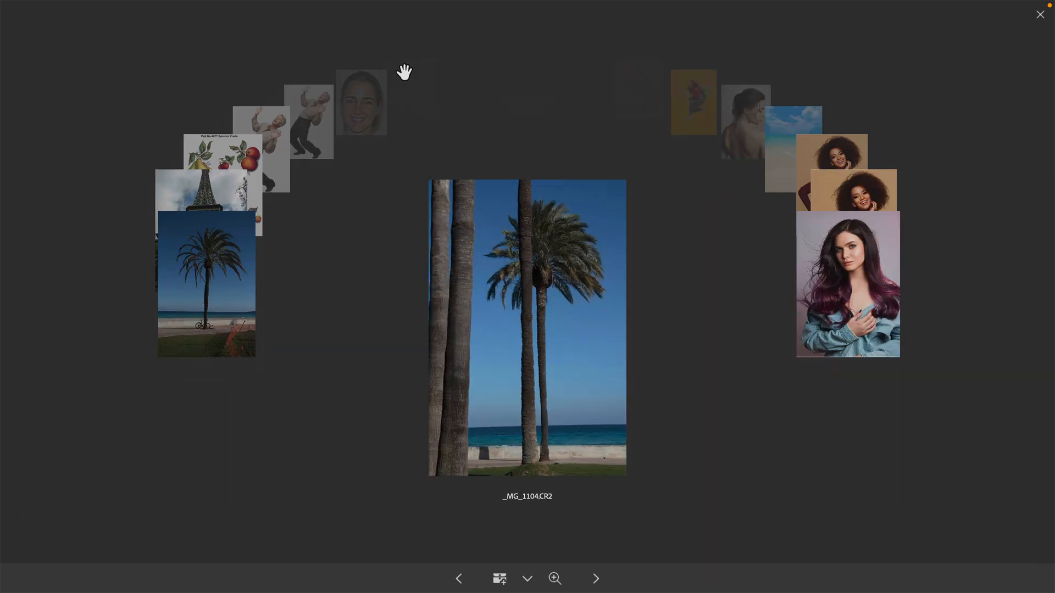
pyautogui.press('Left')
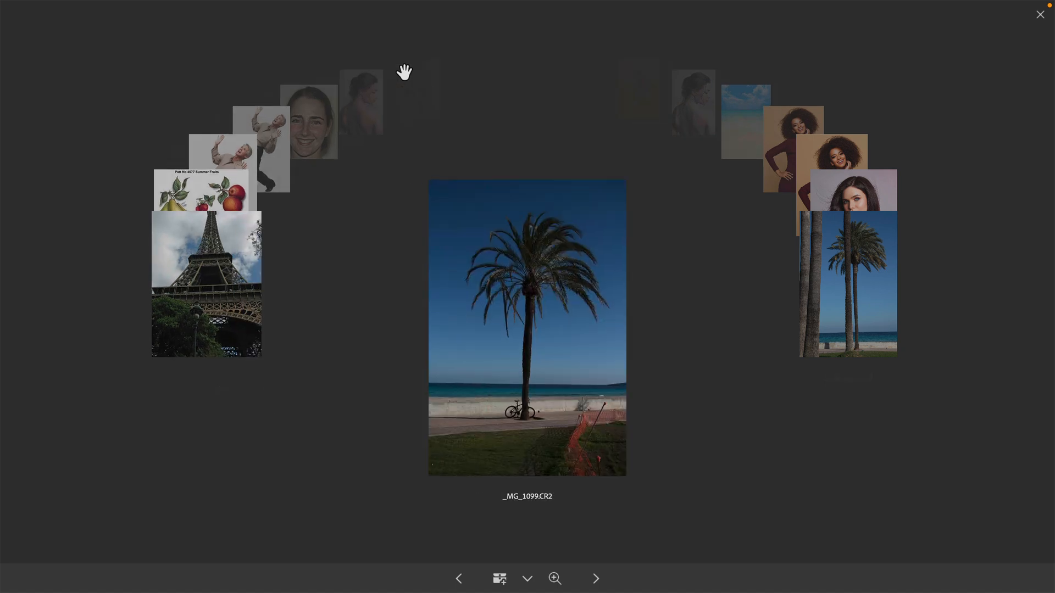
pyautogui.press('Right')
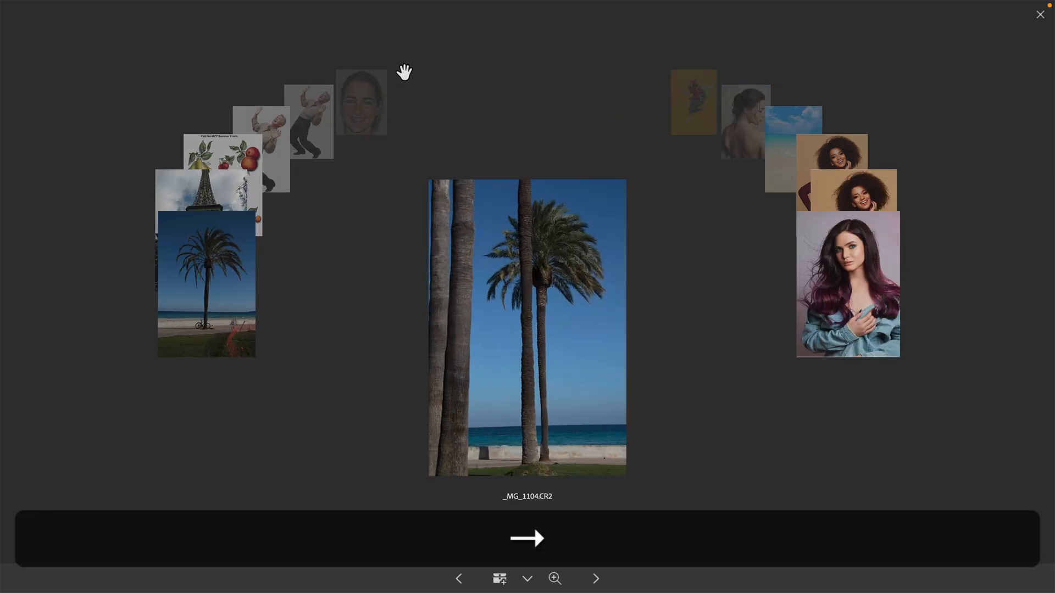
pyautogui.press('Right')
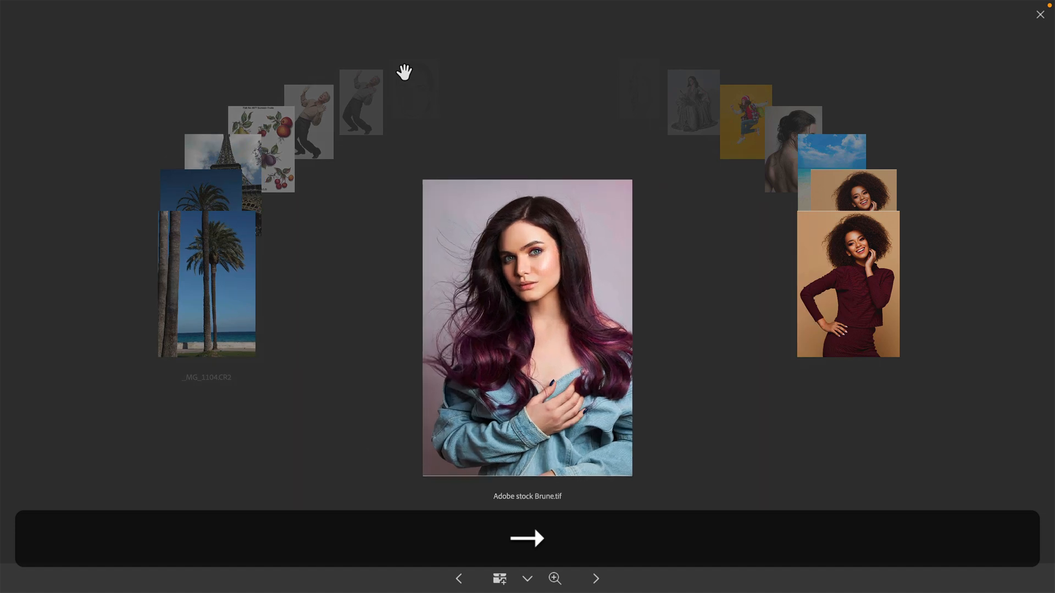
pyautogui.press('Right')
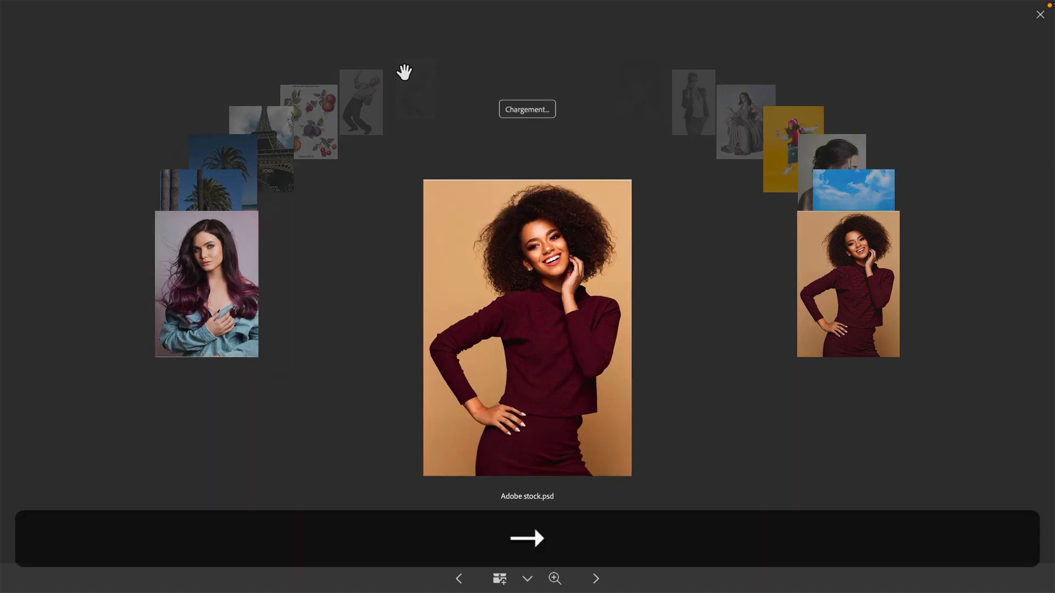
pyautogui.press('Right')
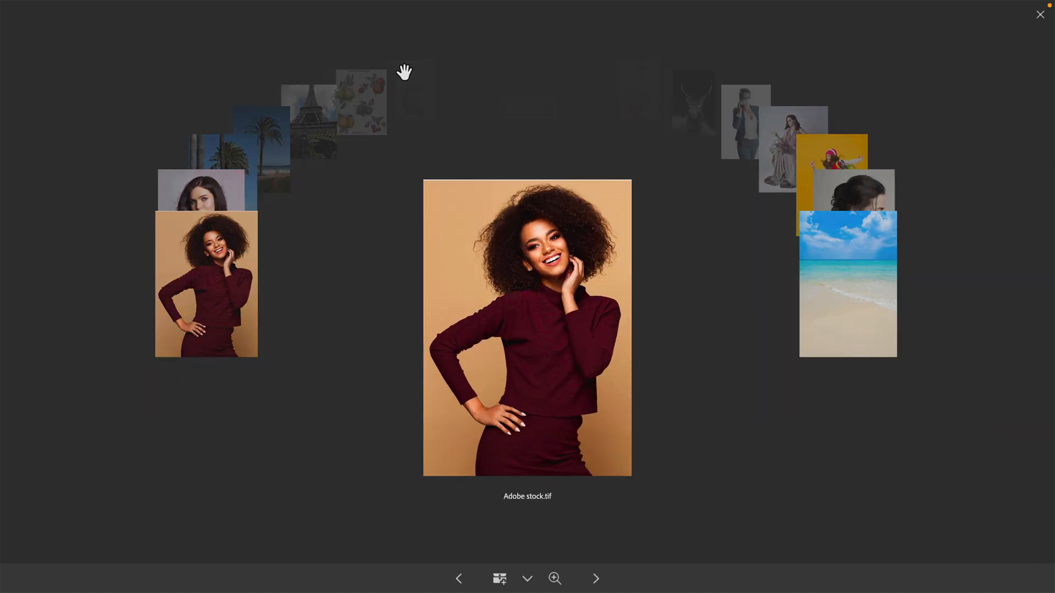
pyautogui.press('Left')
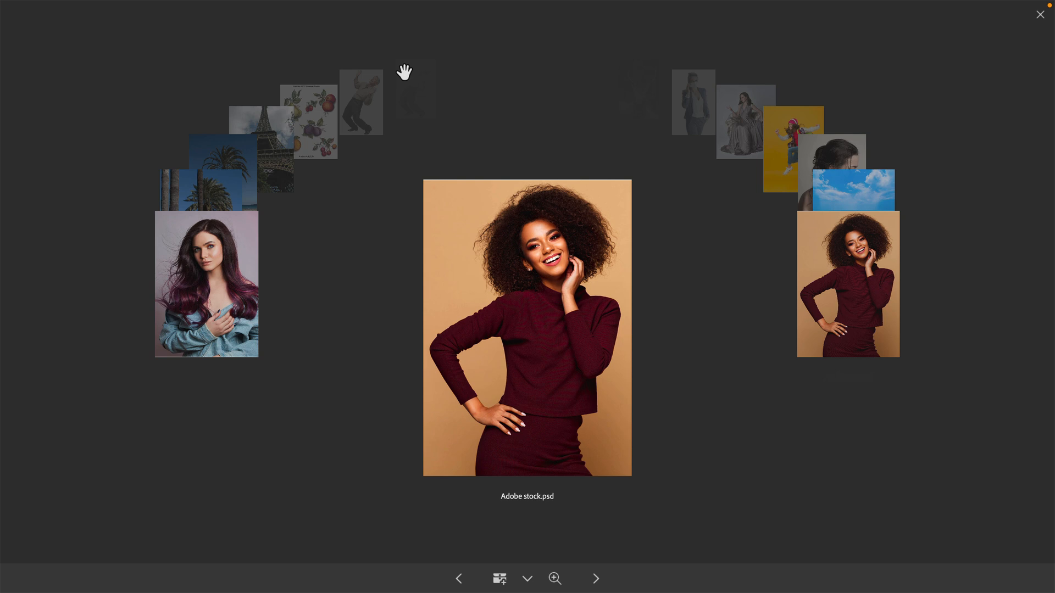
# - Drop Adobe stock.psd and the photos from AdobeStock_320311254.tif through AdobeStock_390534137.jpeg from the review, keeping AdobeStock_274900596.jpeg and AdobeStock_315104908.jpeg
pyautogui.press('Down')
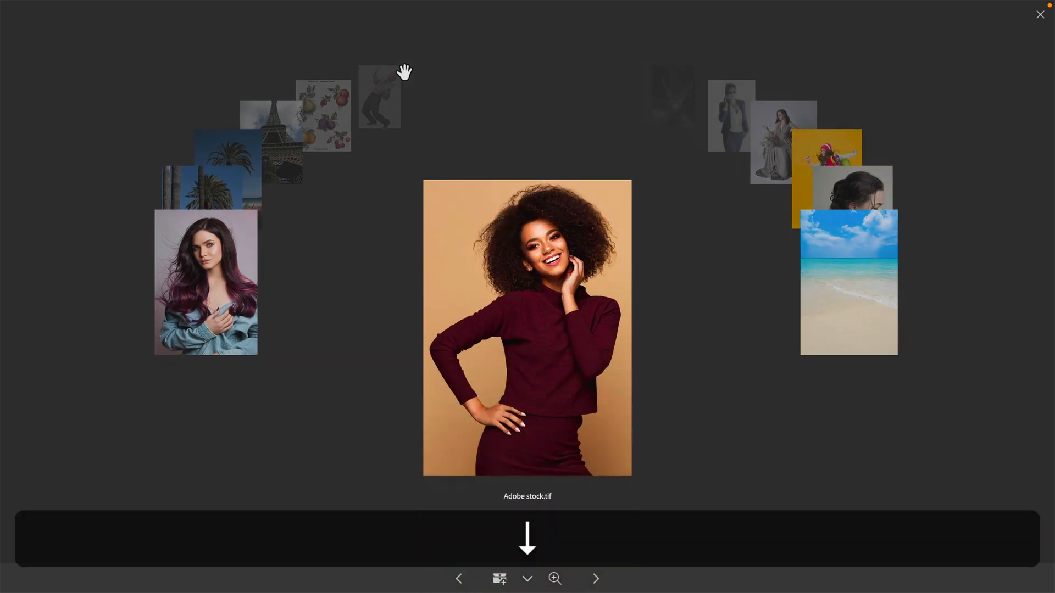
pyautogui.press('Right')
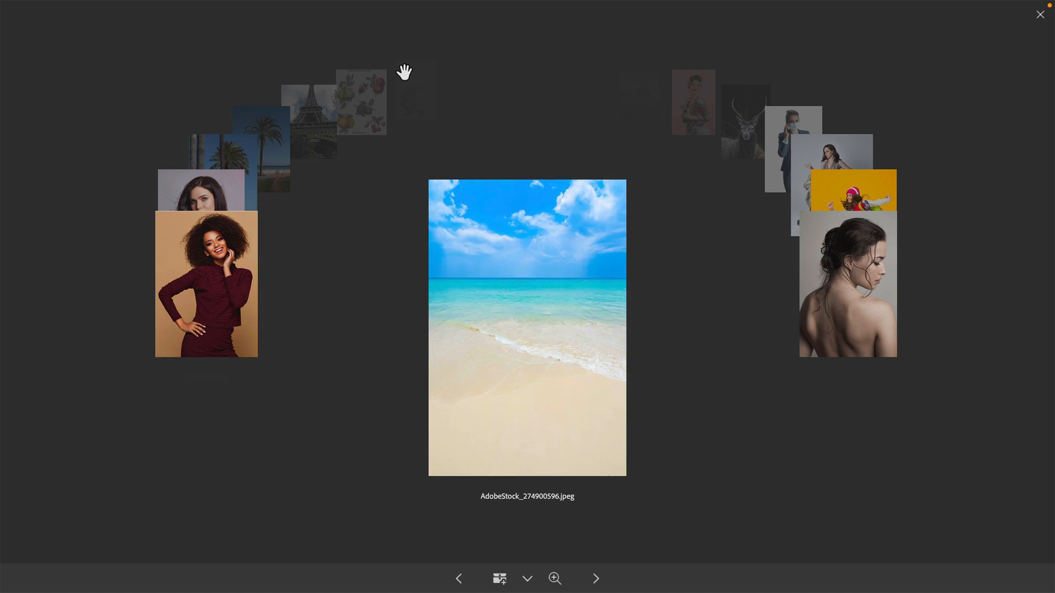
pyautogui.press('Right')
pyautogui.press('Right')
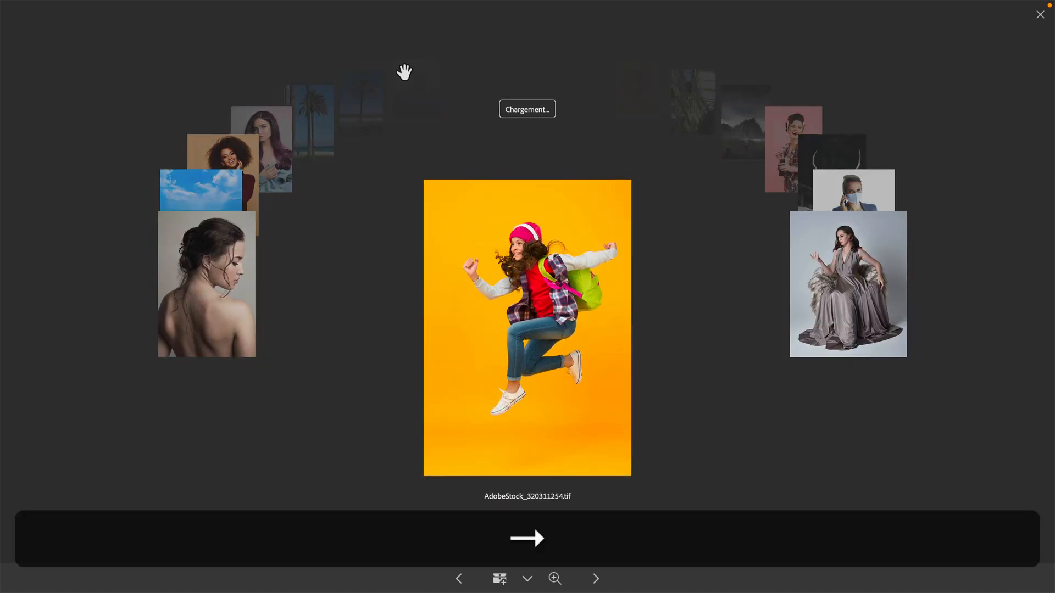
pyautogui.press('Down')
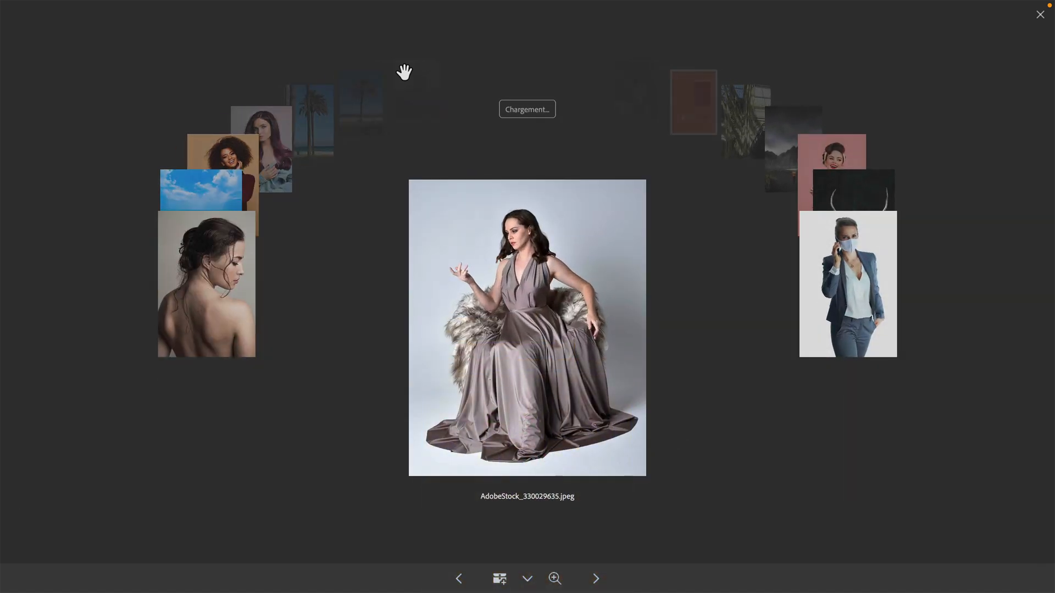
pyautogui.press('Down')
pyautogui.press('Down')
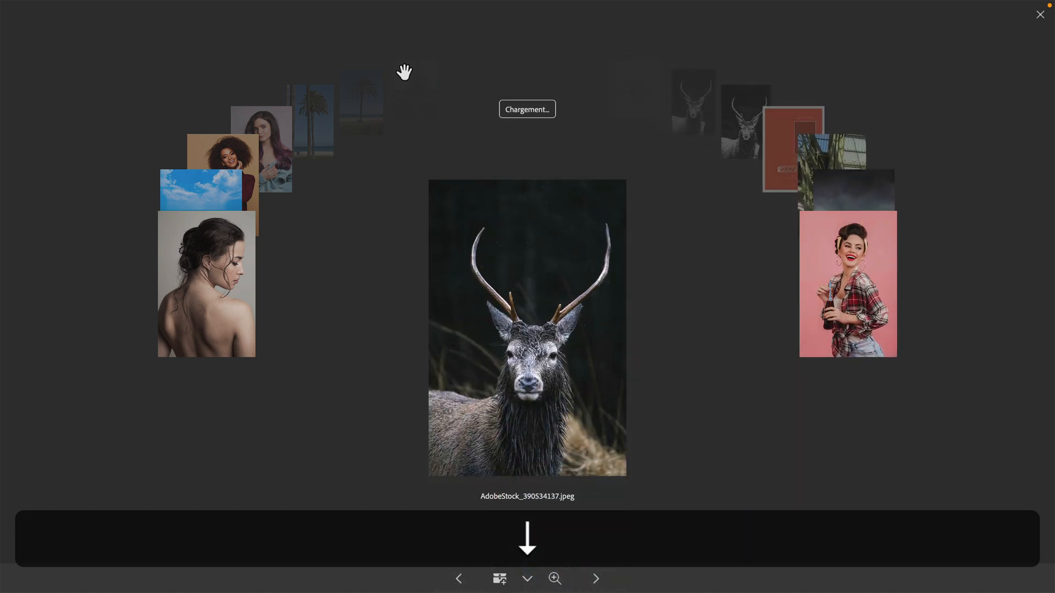
pyautogui.press('Down')
# - Keep AdobeStock_409374749.jpeg and AdobeStock_410617079.jpeg in the review, and drop every photo from AUT_1865.JPG up to Portrait de femme.tif
pyautogui.press('Right')
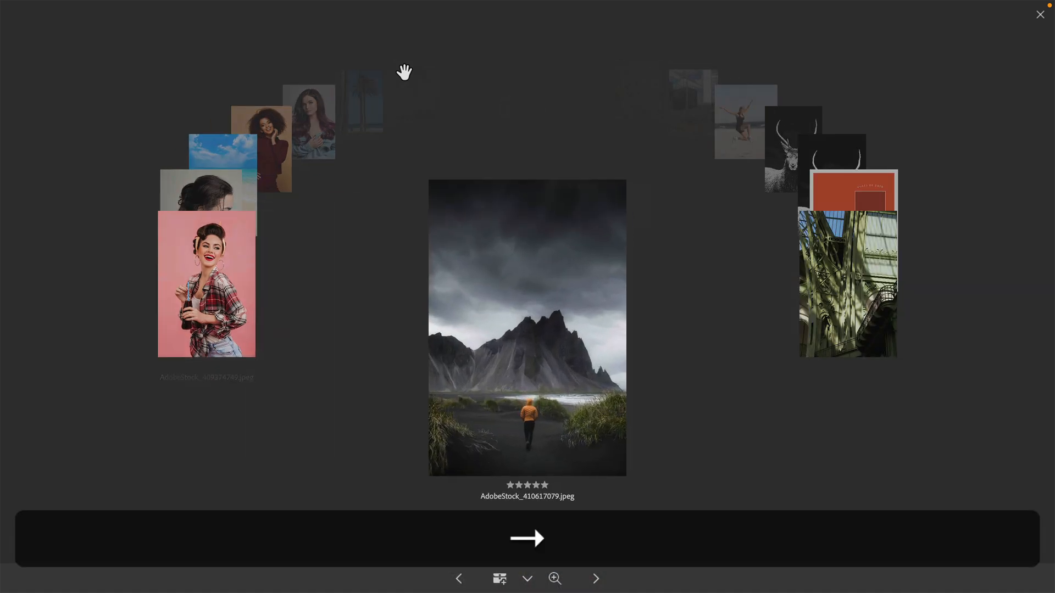
pyautogui.press('Right')
pyautogui.press('Down')
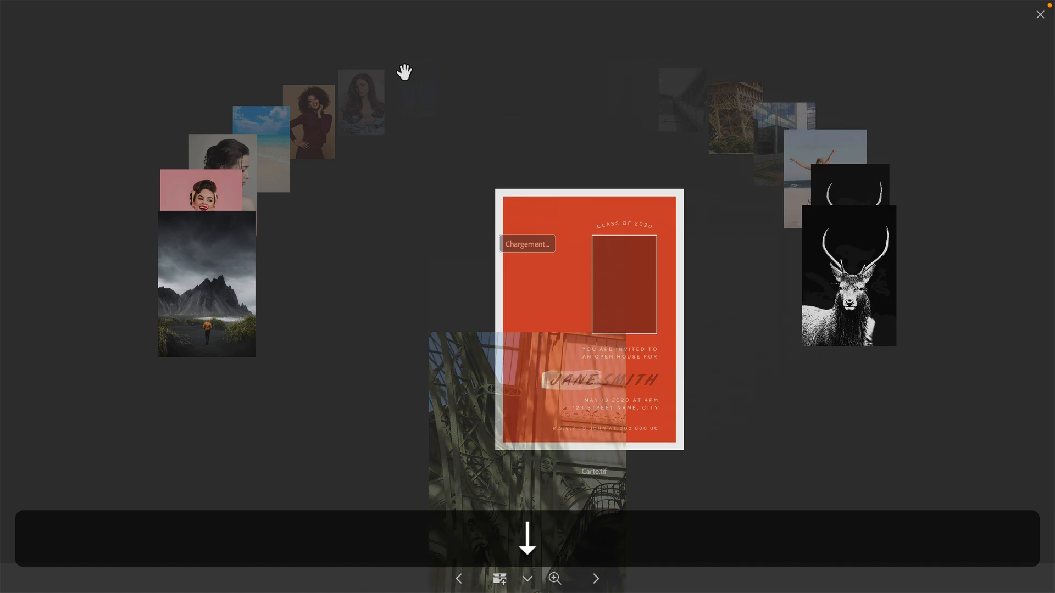
pyautogui.press('Down')
pyautogui.press('Down')
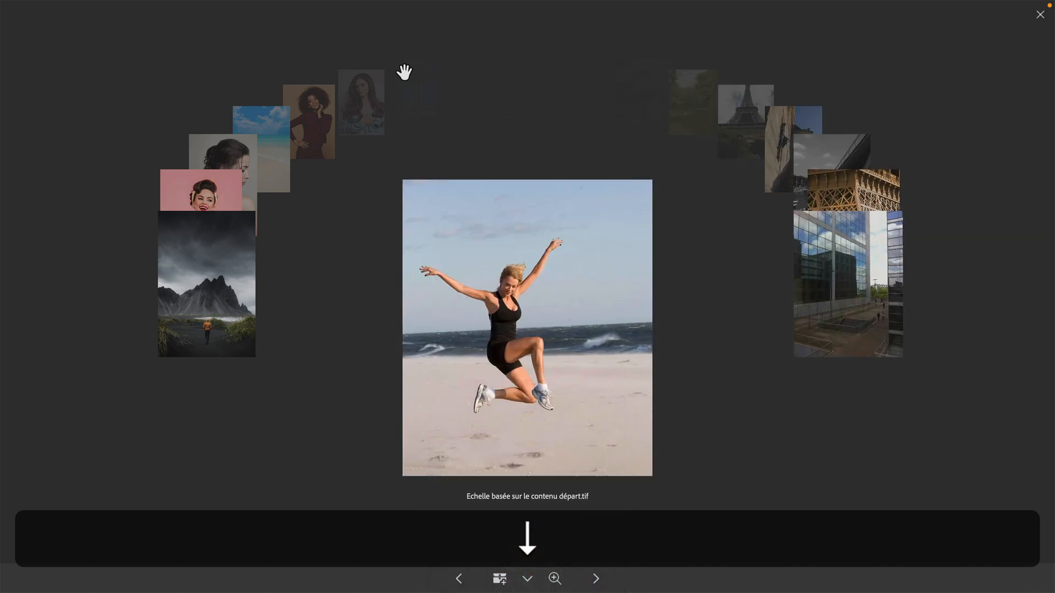
pyautogui.press('Down')
pyautogui.press('Down')
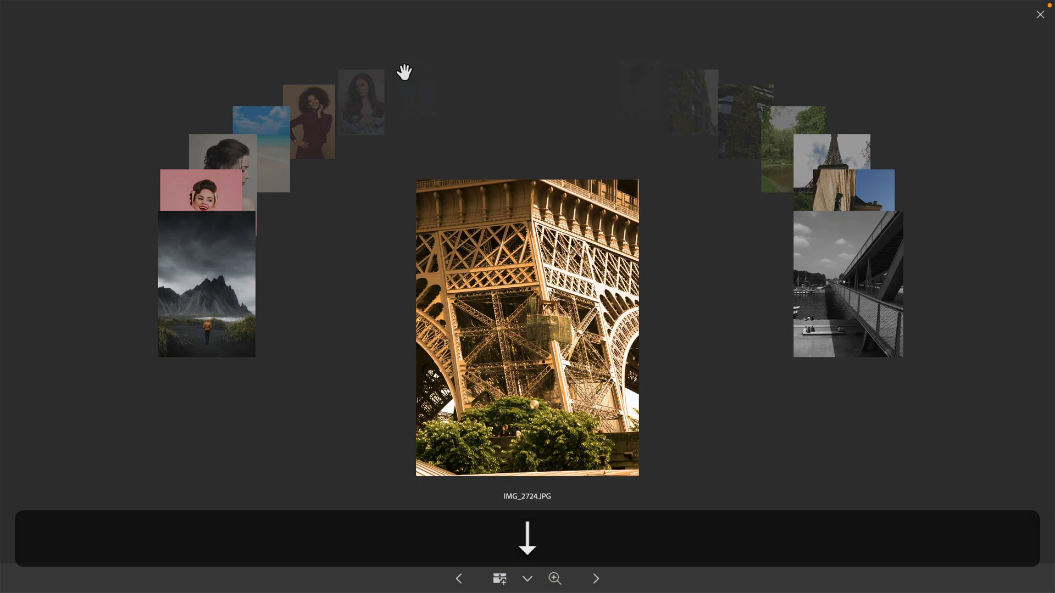
pyautogui.press('Down')
pyautogui.press('Down')
pyautogui.press('Down')
pyautogui.press('Down')
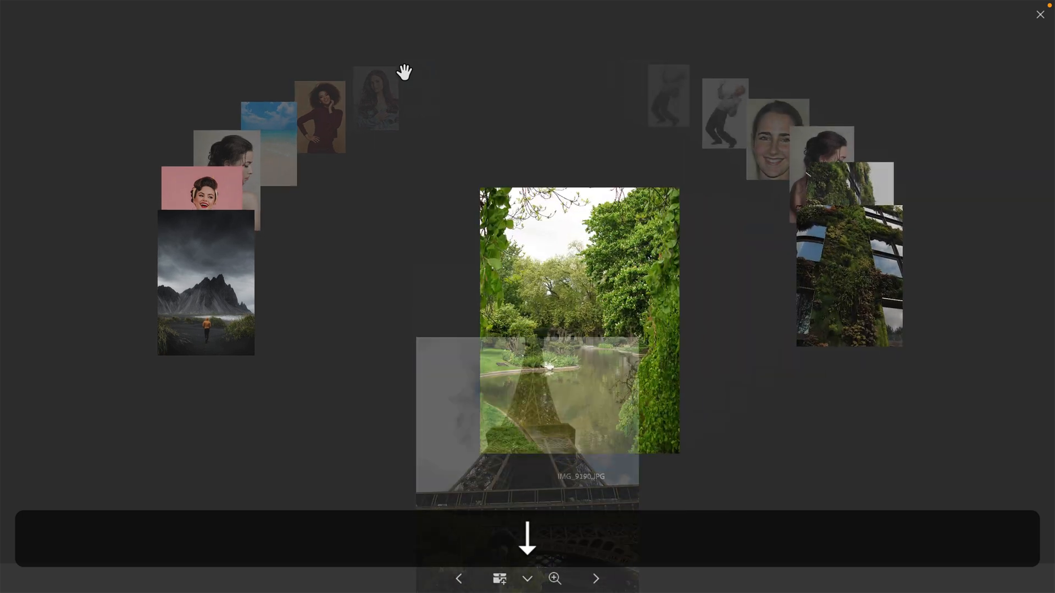
pyautogui.press('Down')
pyautogui.press('Down')
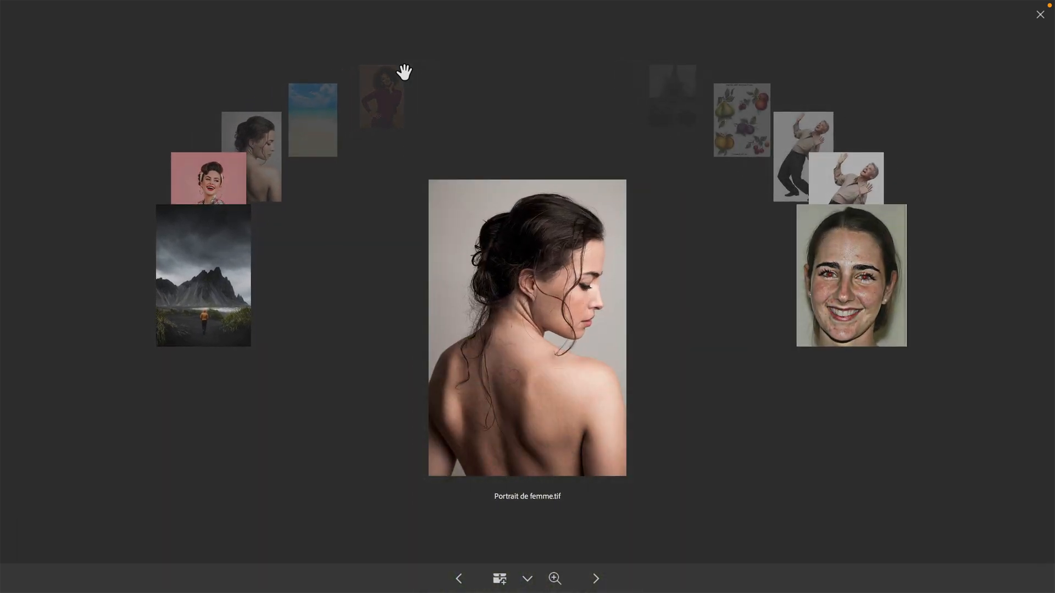
# - Keep Portrait de femme.tif and drop the remaining photos through Tour fl modifiée.tif from the review
pyautogui.press('Right')
pyautogui.press('Down')
pyautogui.press('Down')
pyautogui.press('Down')
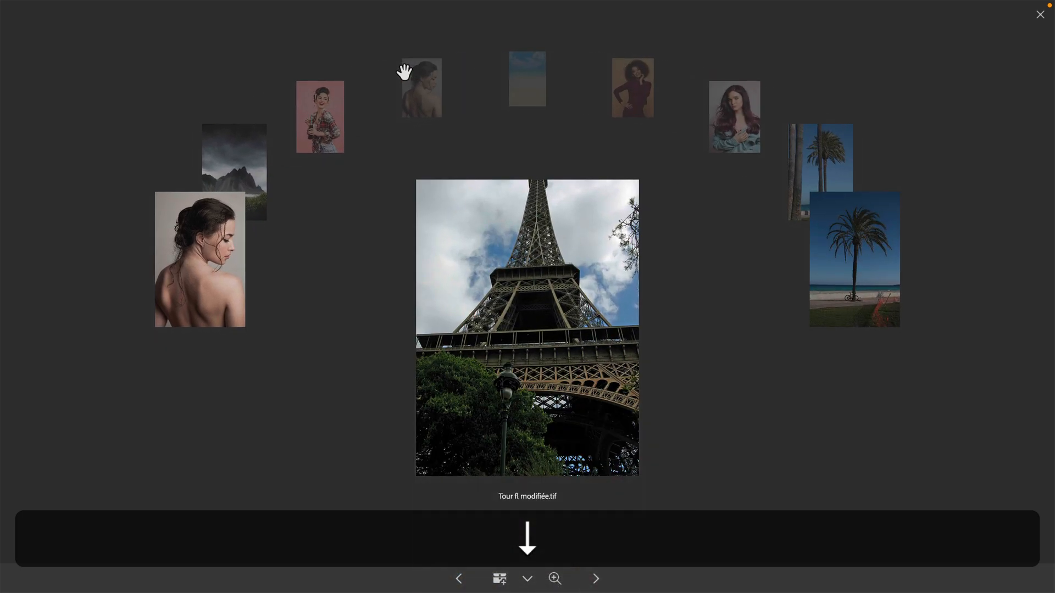
pyautogui.press('Down')
# - Cycle through the kept photos and exit the review with them selected in the folder
pyautogui.press('Right')
pyautogui.press('Right')
pyautogui.press('Right')
pyautogui.press('Right')
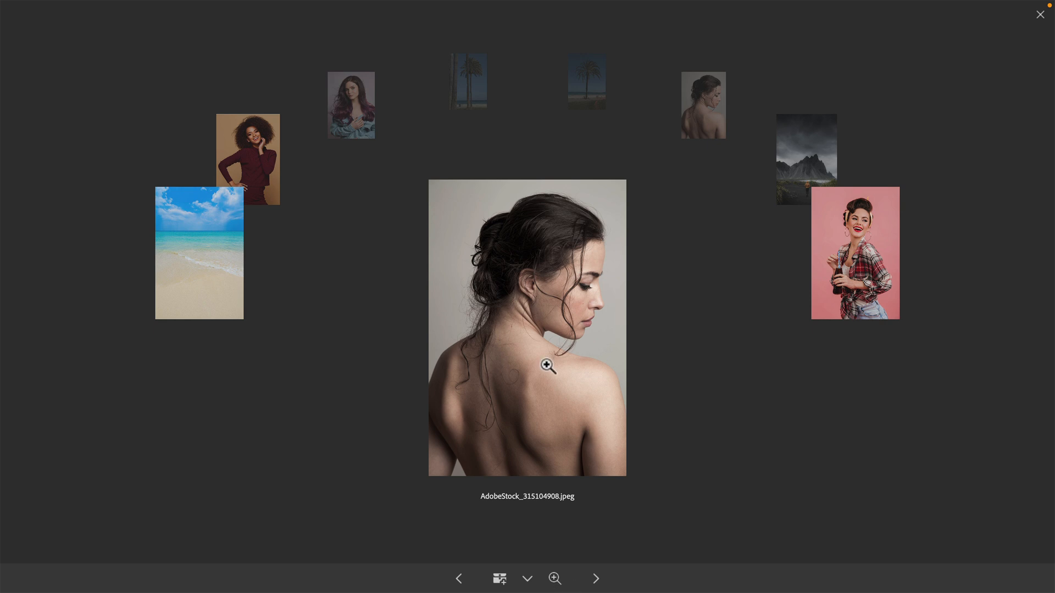
pyautogui.click(1040, 17)
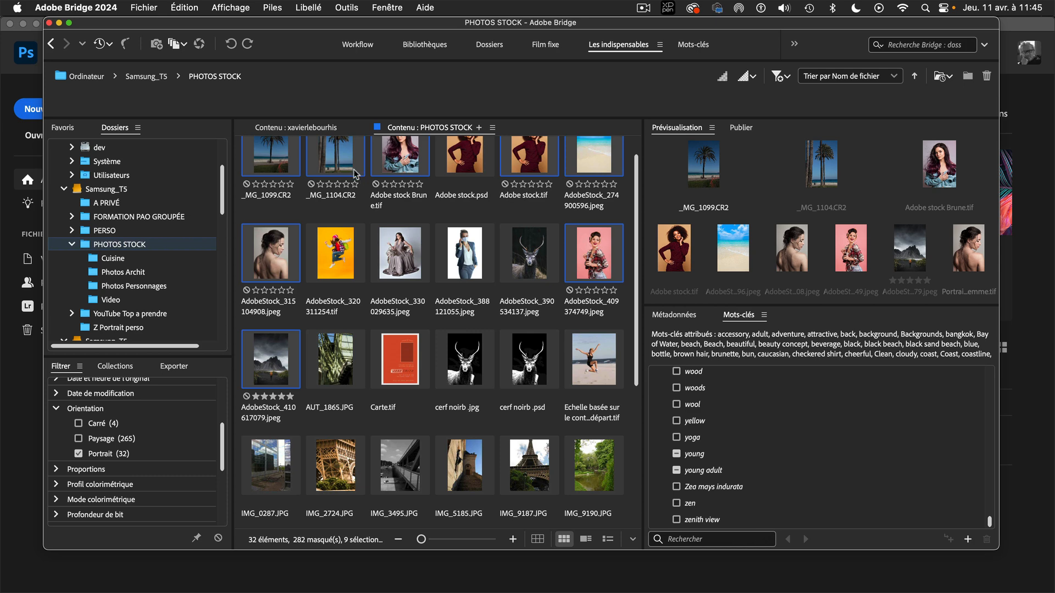
# - Group the selected photos as a stack with Grouper comme pile
pyautogui.keyDown('ctrl'); pyautogui.click(405, 159); pyautogui.keyUp('ctrl')
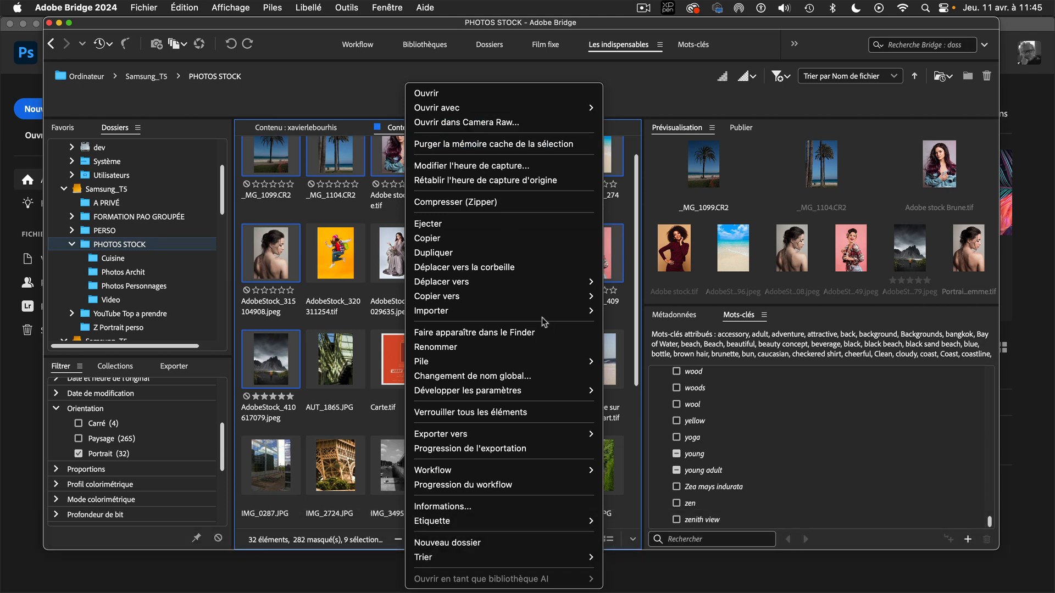
pyautogui.moveTo(460, 363)
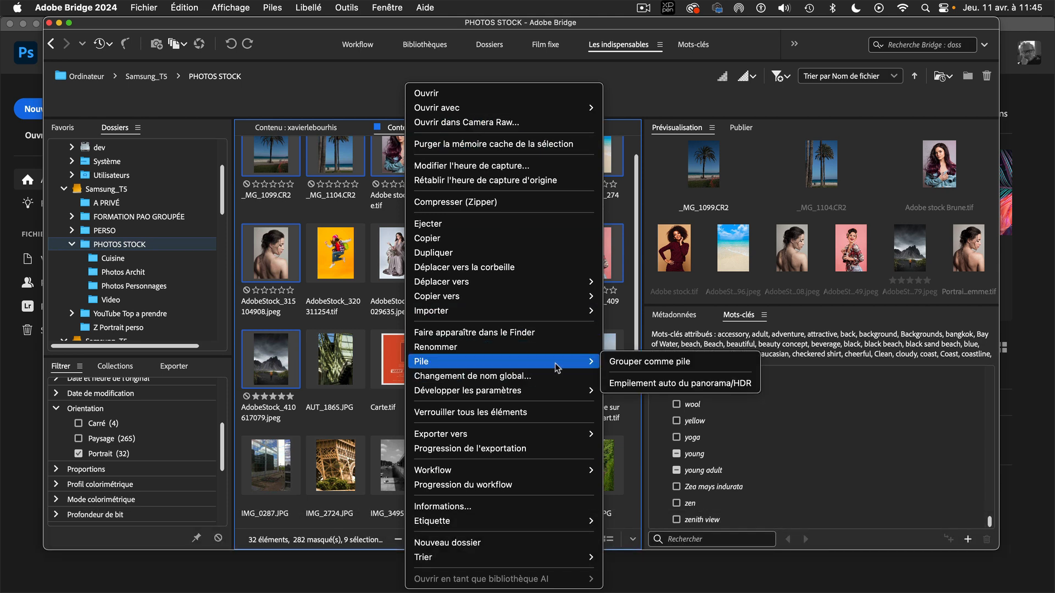
pyautogui.click(651, 362)
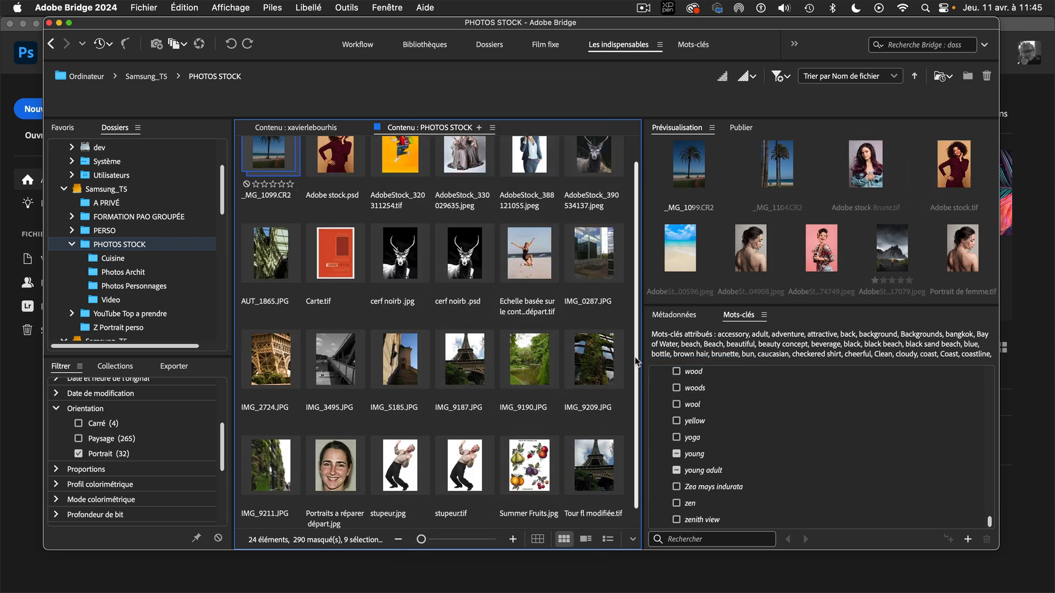
# - Expand and collapse the new _MG_1099.CR2 stack twice to examine its contents, leaving it collapsed
pyautogui.scroll(2, 634, 357)
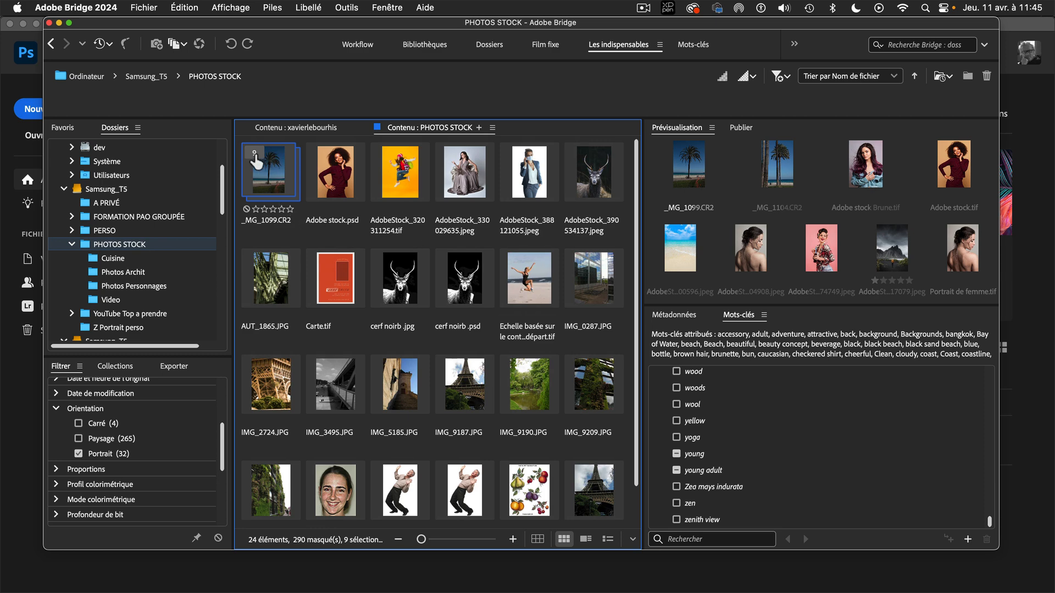
pyautogui.click(254, 154)
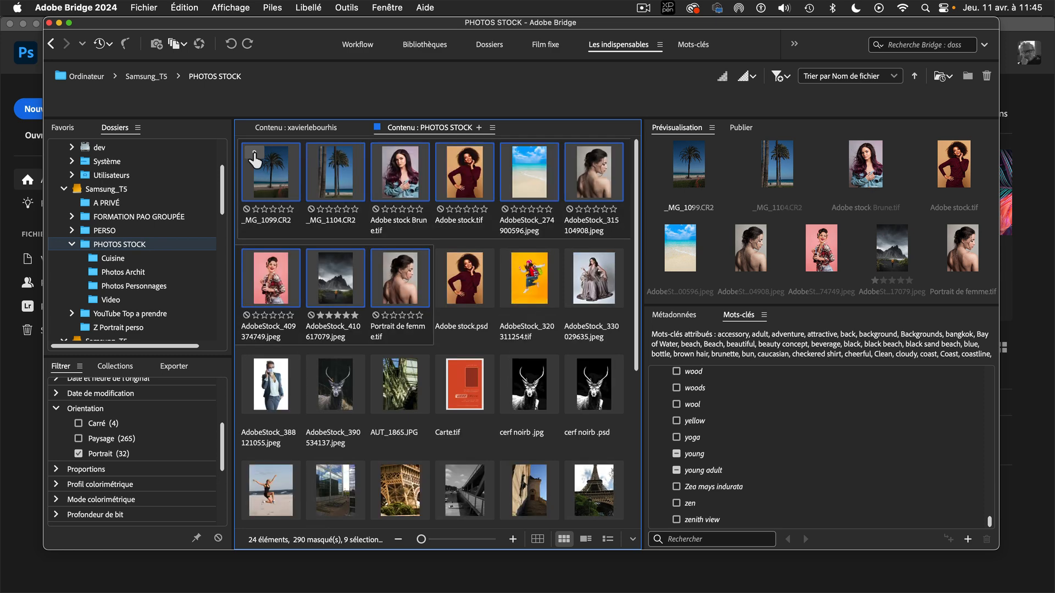
pyautogui.click(255, 155)
pyautogui.click(254, 155)
pyautogui.click(254, 155)
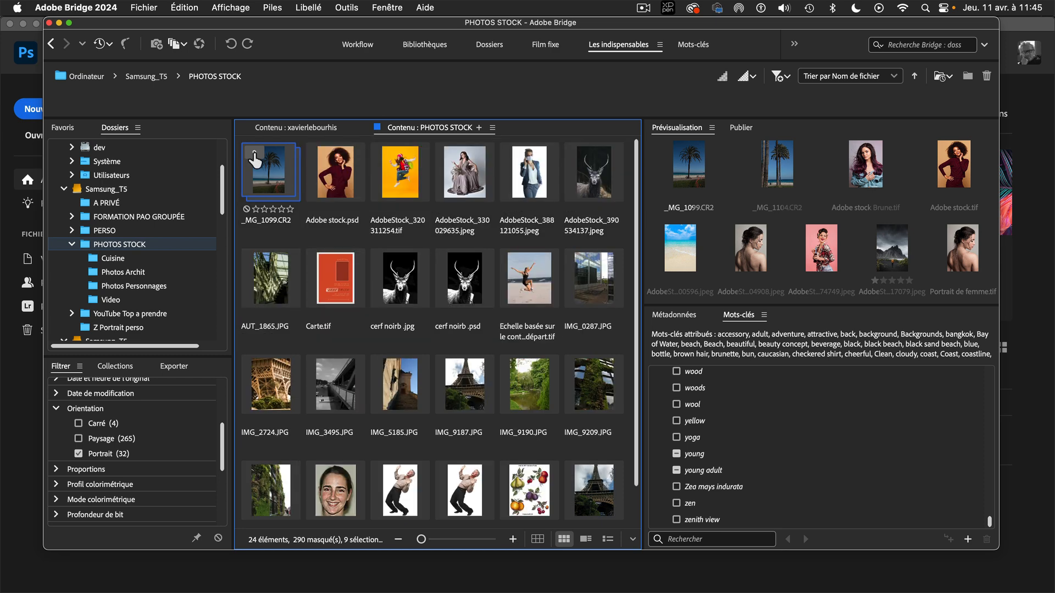
pyautogui.click(273, 209)
pyautogui.click(281, 209)
# - View the contents of the existing collection Nouvelle collection and return to the PHOTOS STOCK folder
pyautogui.click(115, 367)
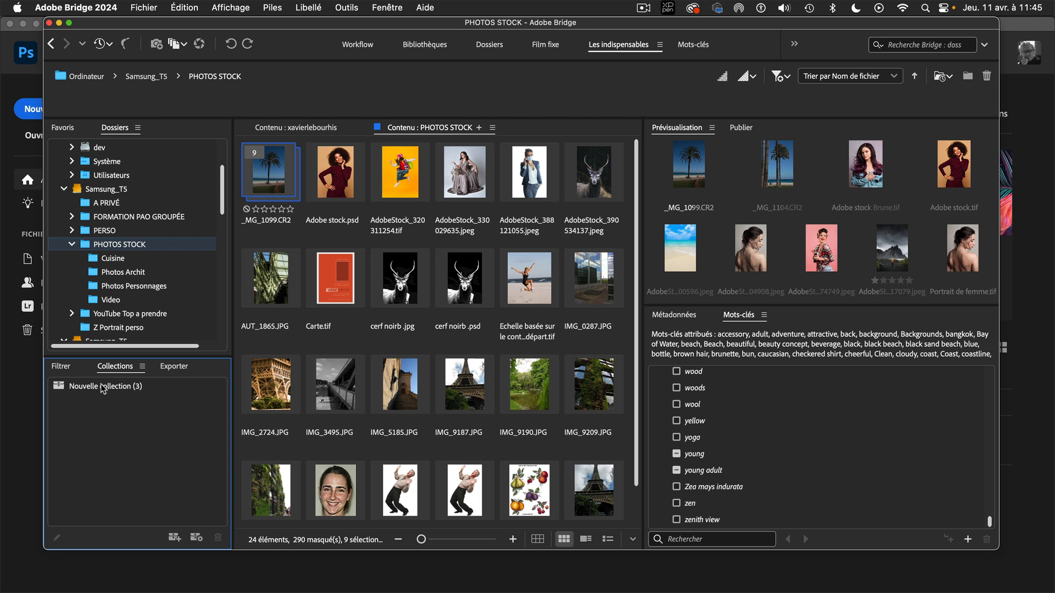
pyautogui.click(102, 388)
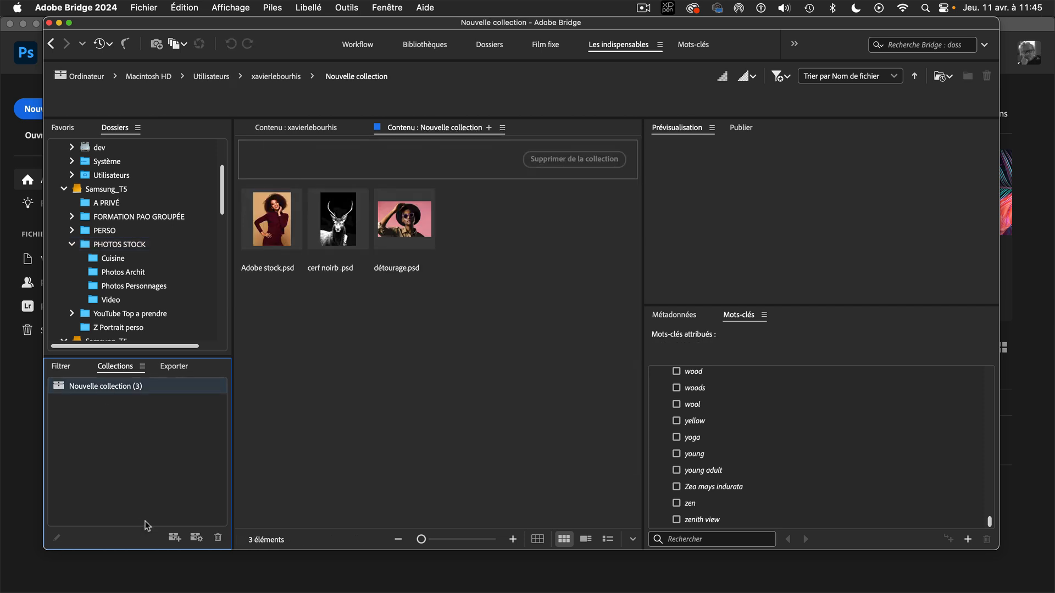
pyautogui.click(51, 43)
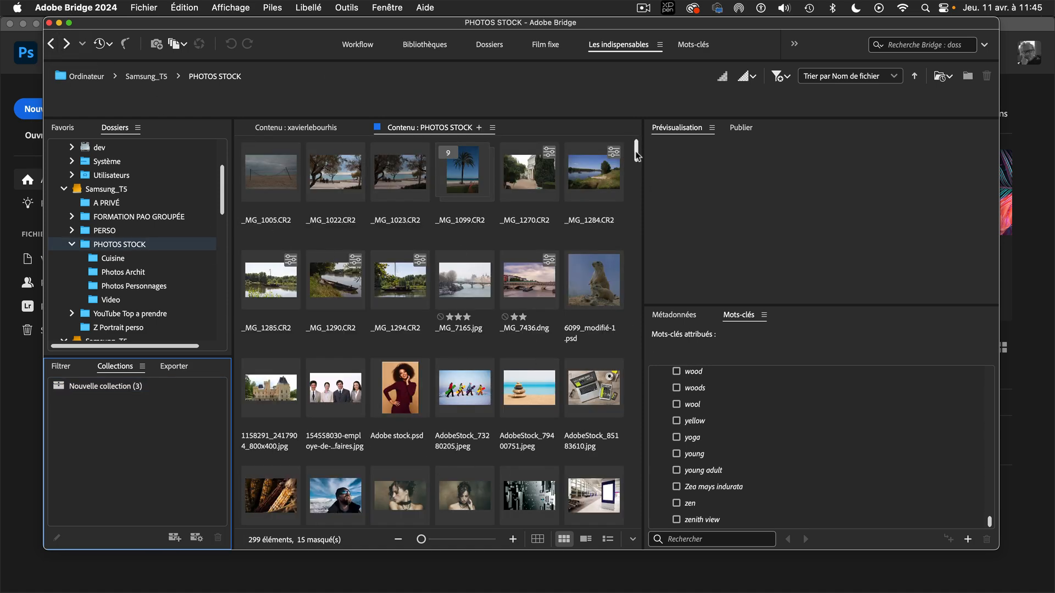
# - Preview _MG_1005.CR2 and the top photo of the _MG_1099.CR2 stack, and select every photo in that stack
pyautogui.moveTo(636, 154); pyautogui.dragTo(634, 126)
pyautogui.click(276, 171)
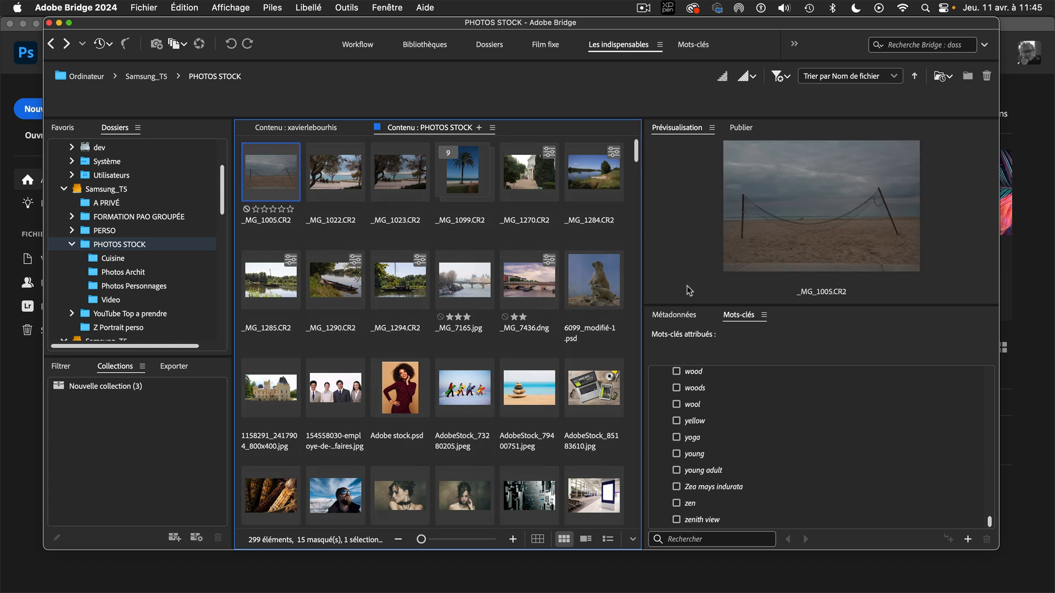
pyautogui.click(452, 175)
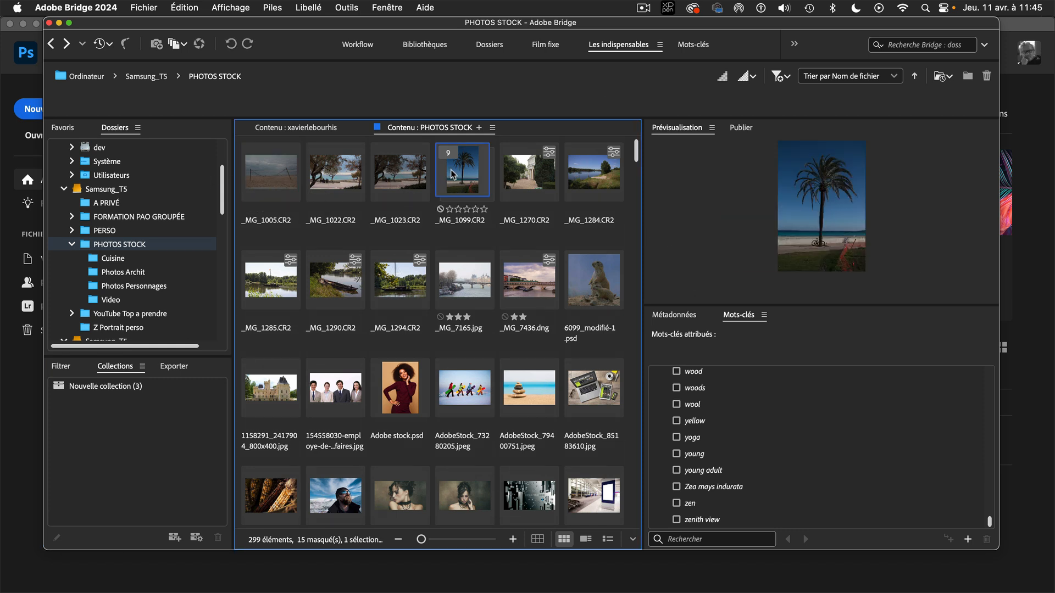
pyautogui.click(492, 202)
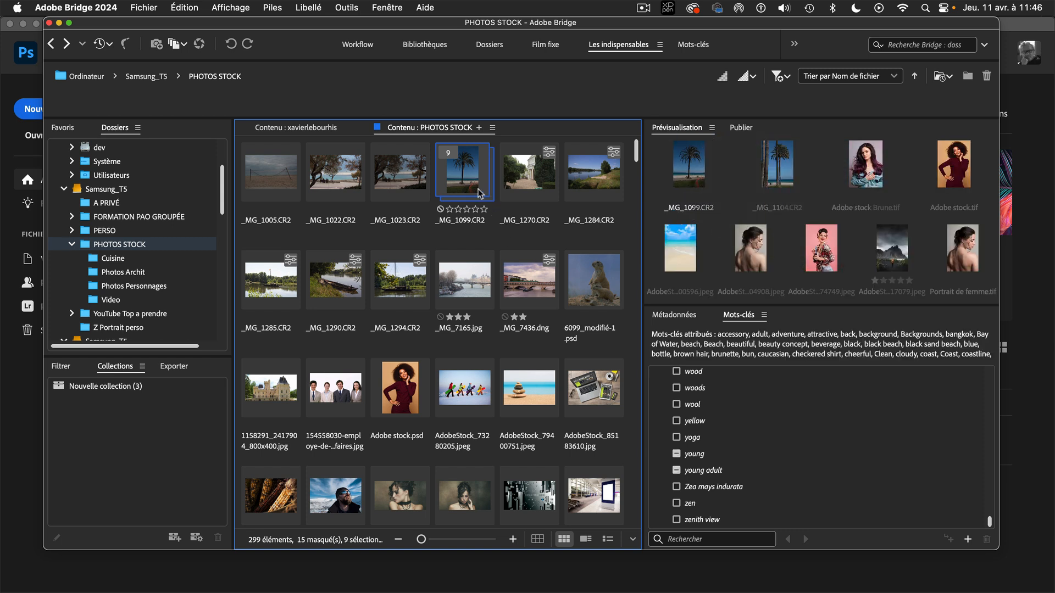
# - Reselect every photo in the _MG_1099.CR2 stack and create a collection from the selected files under the proposed name
pyautogui.click(525, 186)
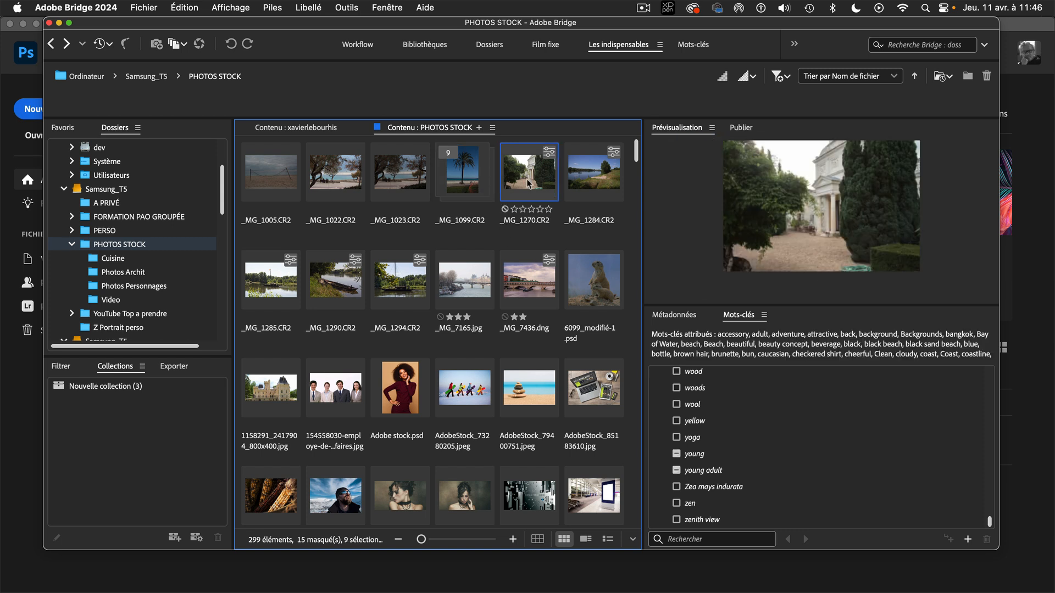
pyautogui.click(463, 187)
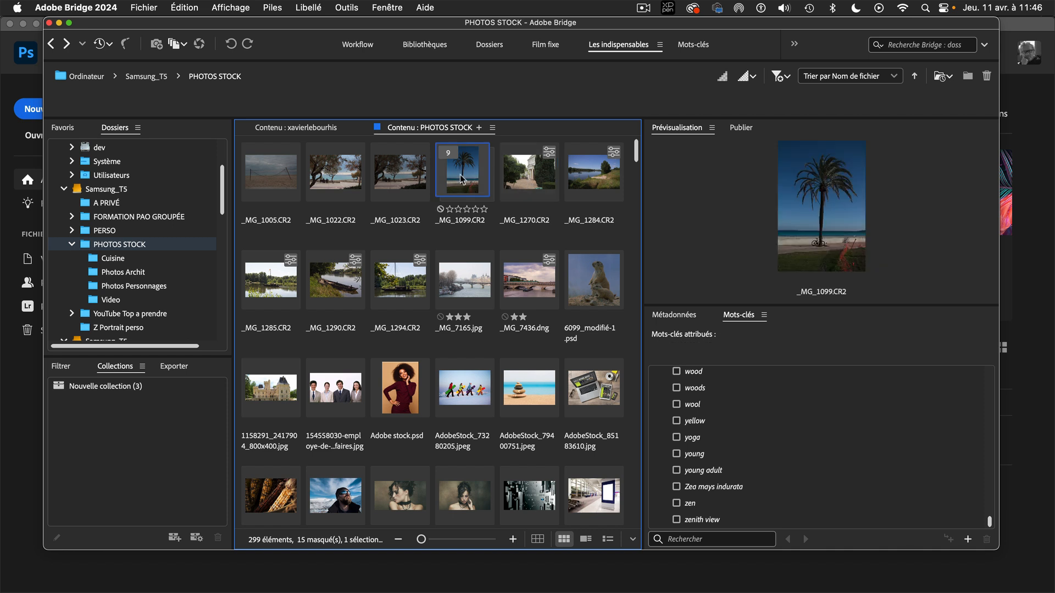
pyautogui.click(494, 202)
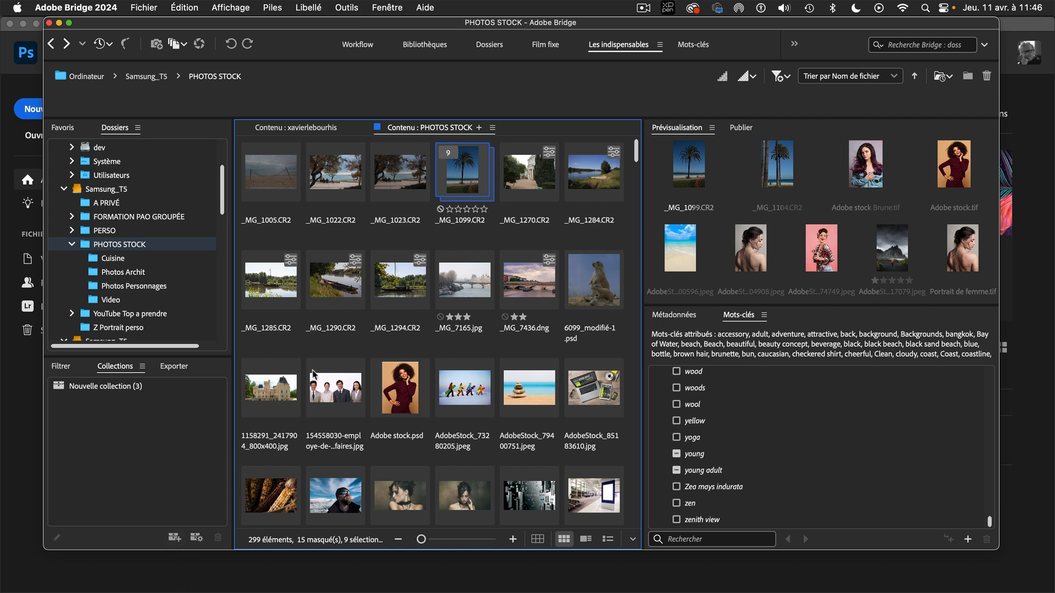
pyautogui.click(173, 539)
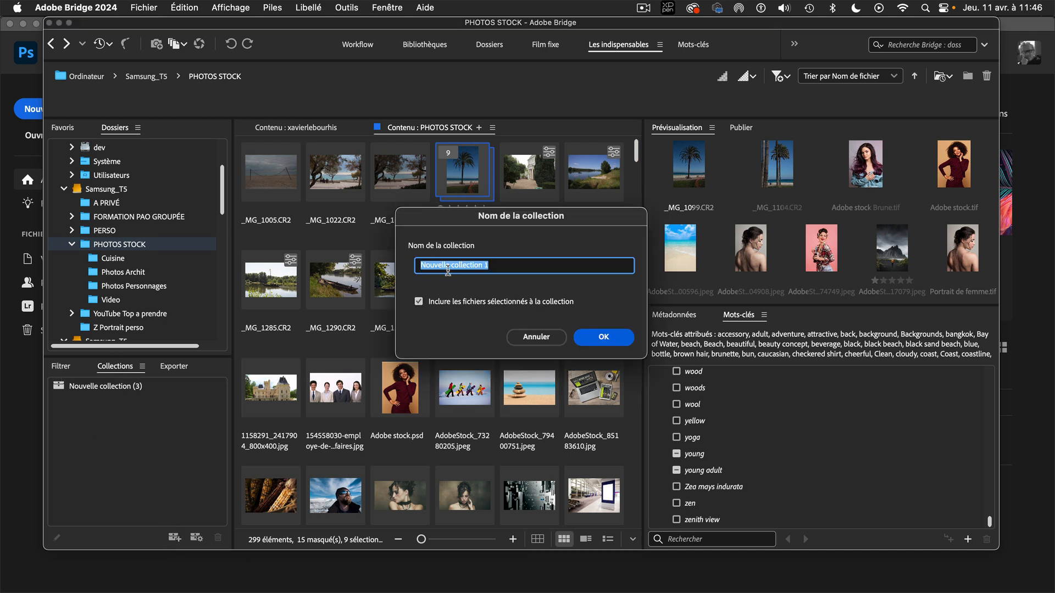
pyautogui.click(613, 337)
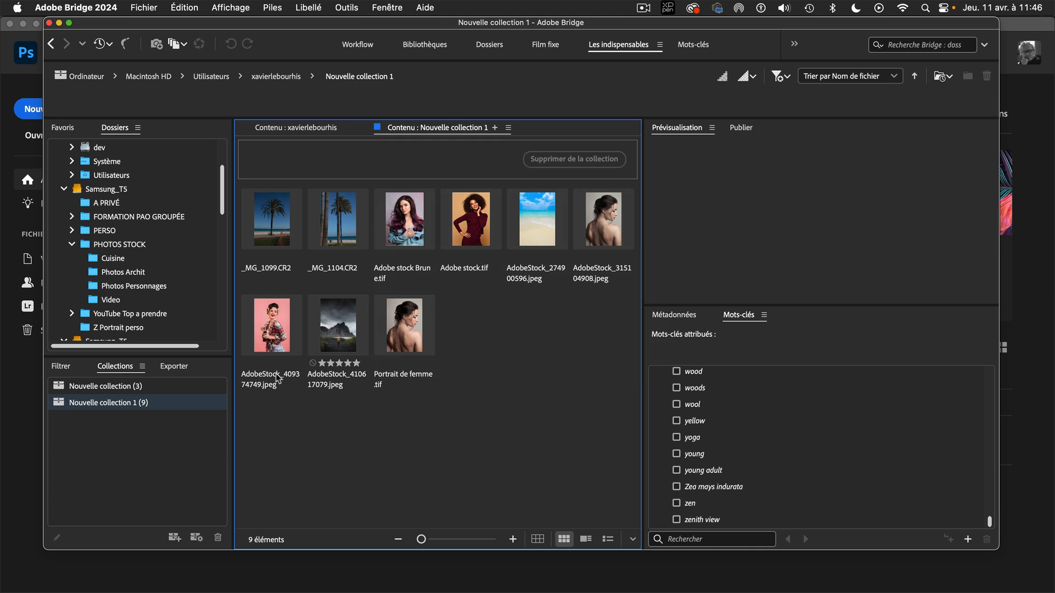
# - Preview AdobeStock_409374749.jpeg in the new collection and return to the PHOTOS STOCK folder
pyautogui.click(275, 325)
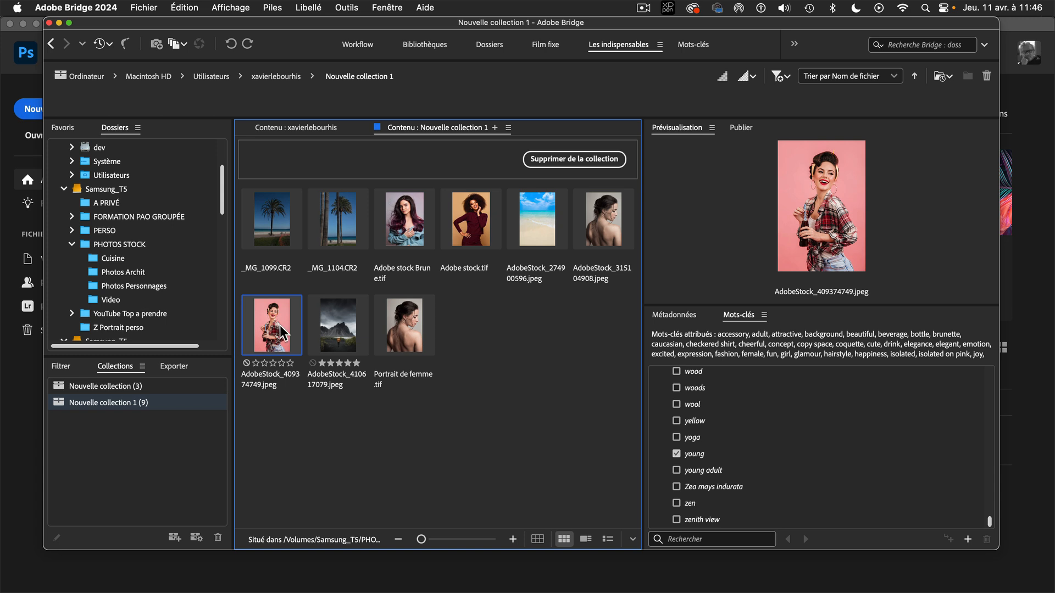
pyautogui.click(133, 245)
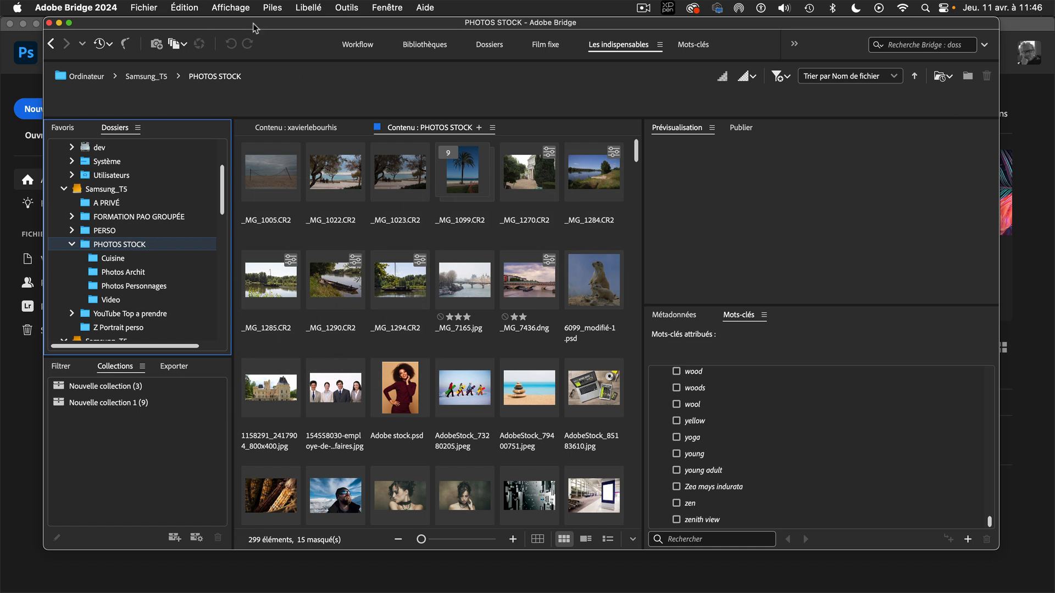
# - Select all photos in the _MG_1099.CR2 stack and ungroup them with Dissocier comme pile
pyautogui.click(226, 7)
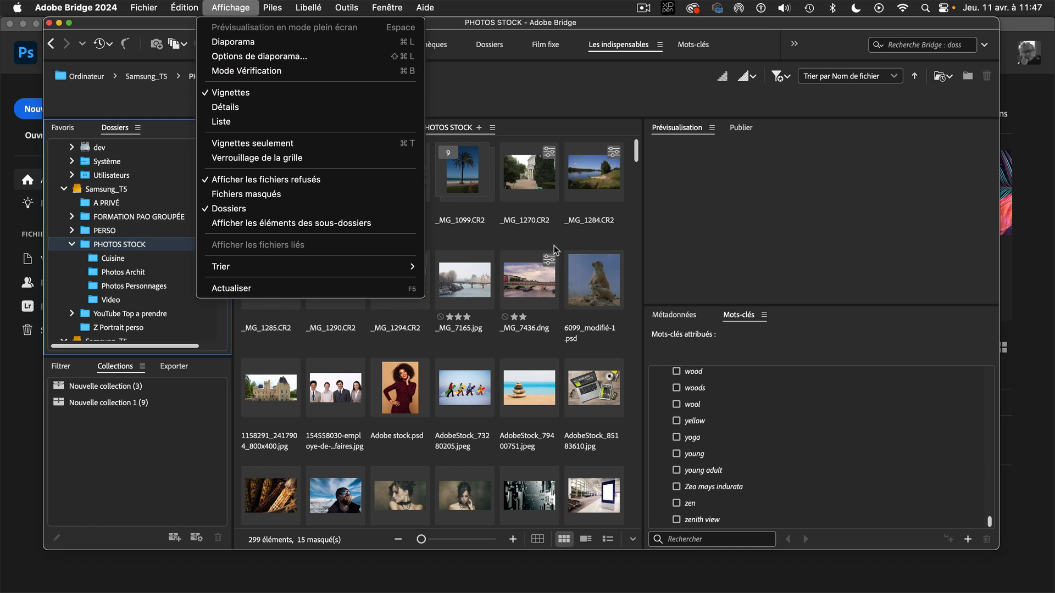
pyautogui.click(541, 270)
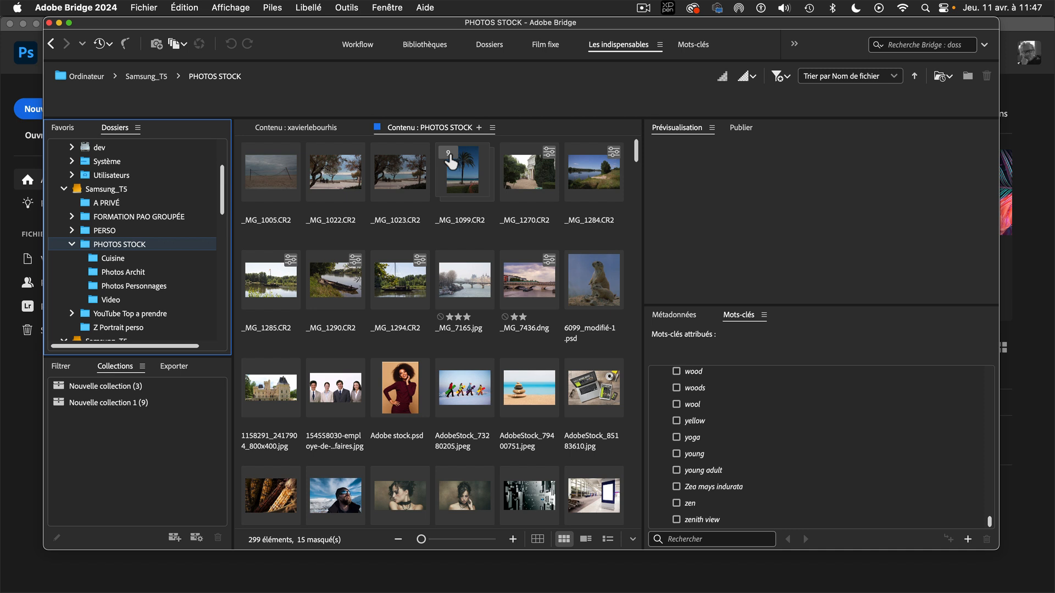
pyautogui.click(469, 172)
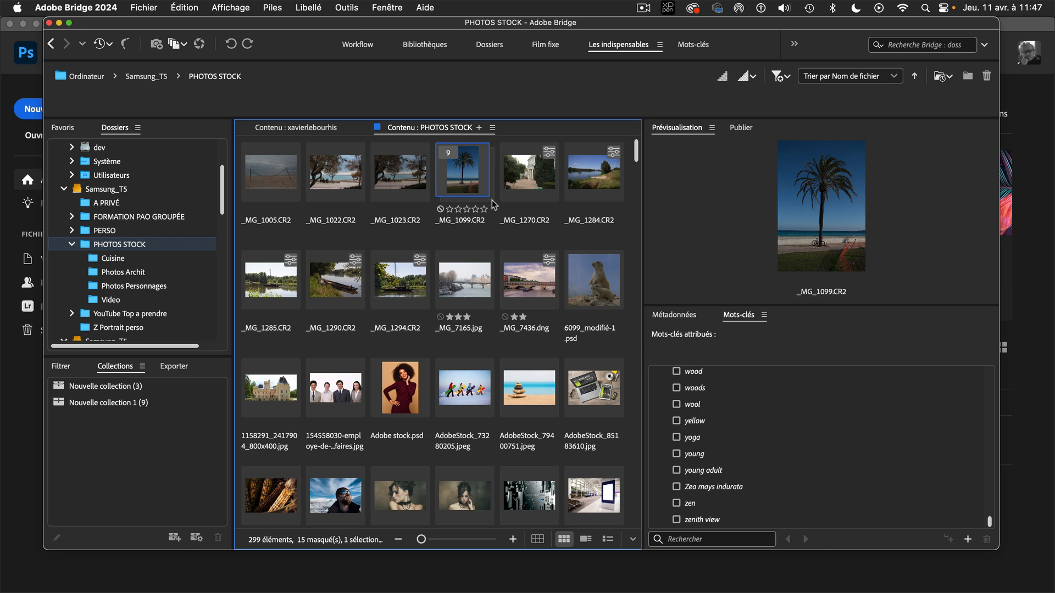
pyautogui.click(489, 206)
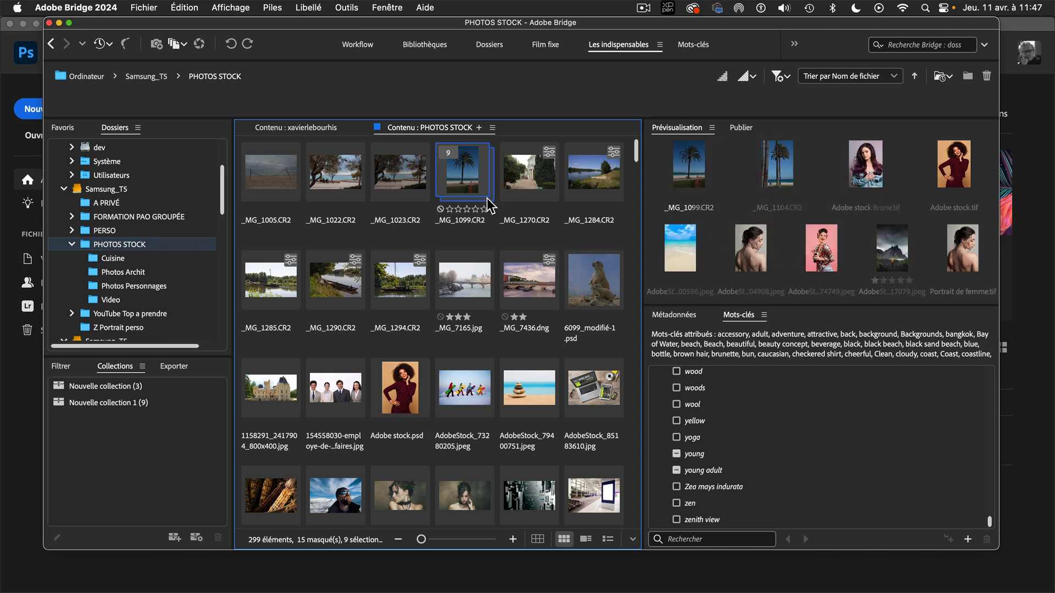
pyautogui.keyDown('ctrl'); pyautogui.click(475, 183); pyautogui.keyUp('ctrl')
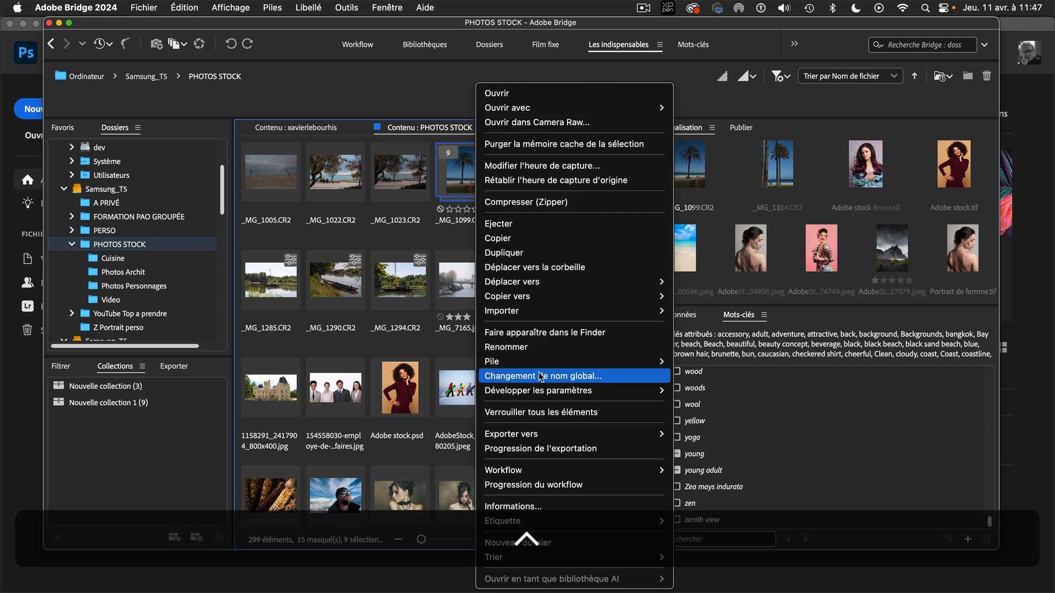
pyautogui.moveTo(541, 362)
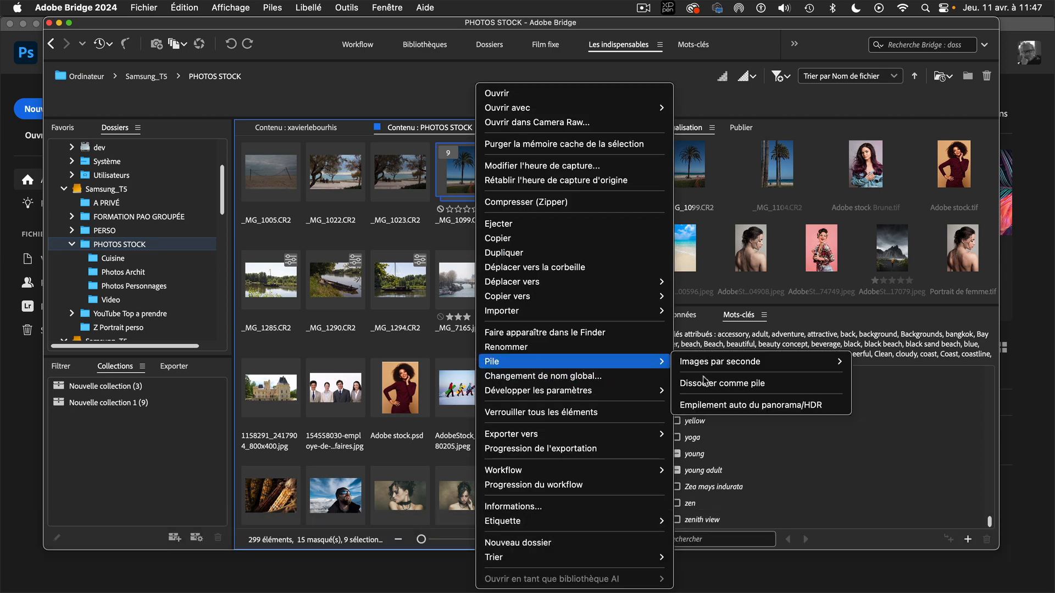
pyautogui.click(782, 386)
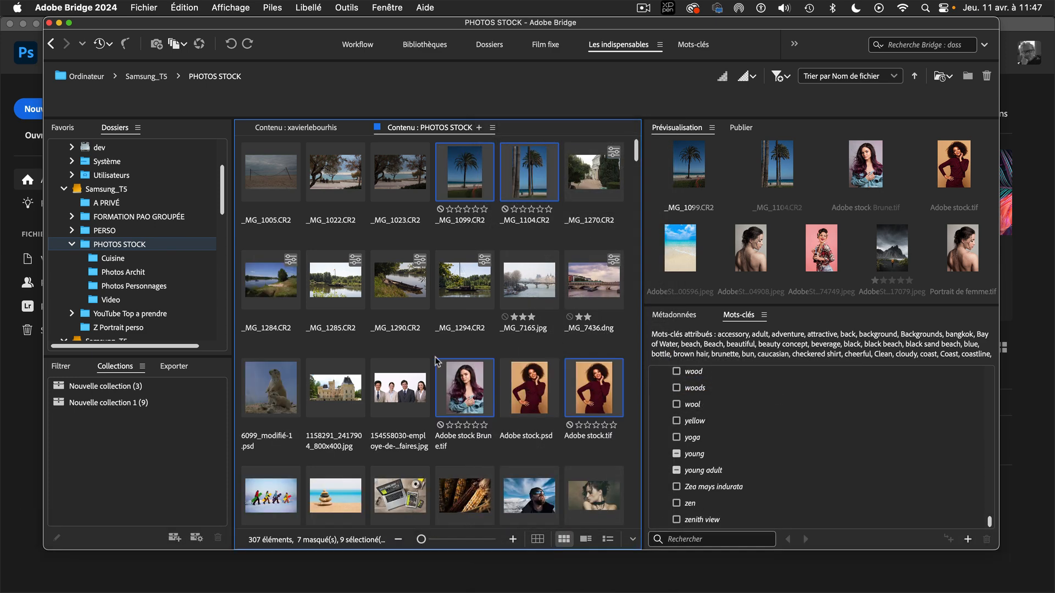
# - Preview _MG_1294.CR2, view the contents of Nouvelle collection 1, and return to the PHOTOS STOCK folder
pyautogui.click(463, 283)
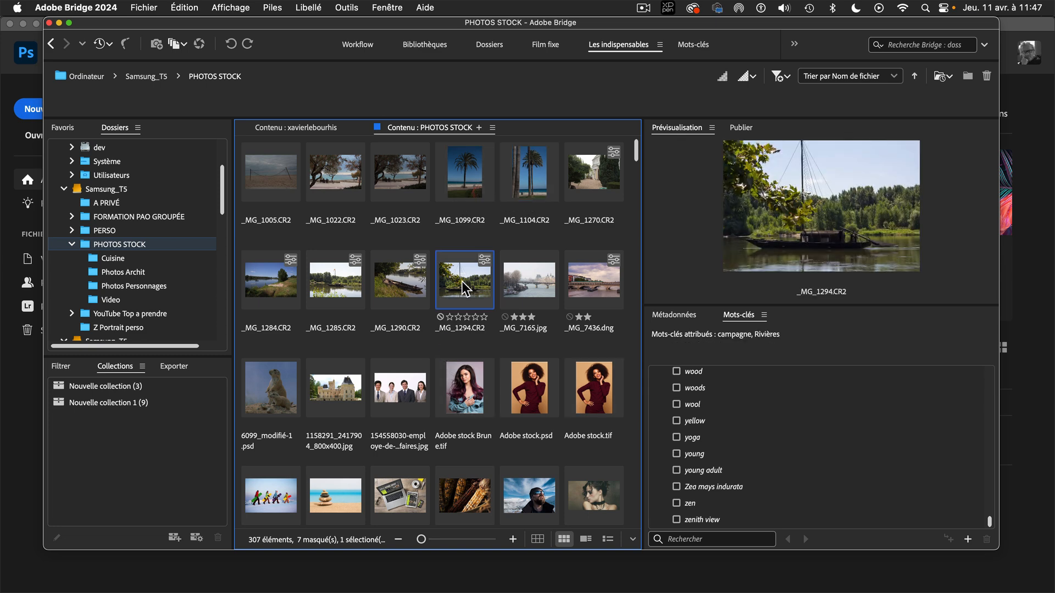
pyautogui.click(110, 403)
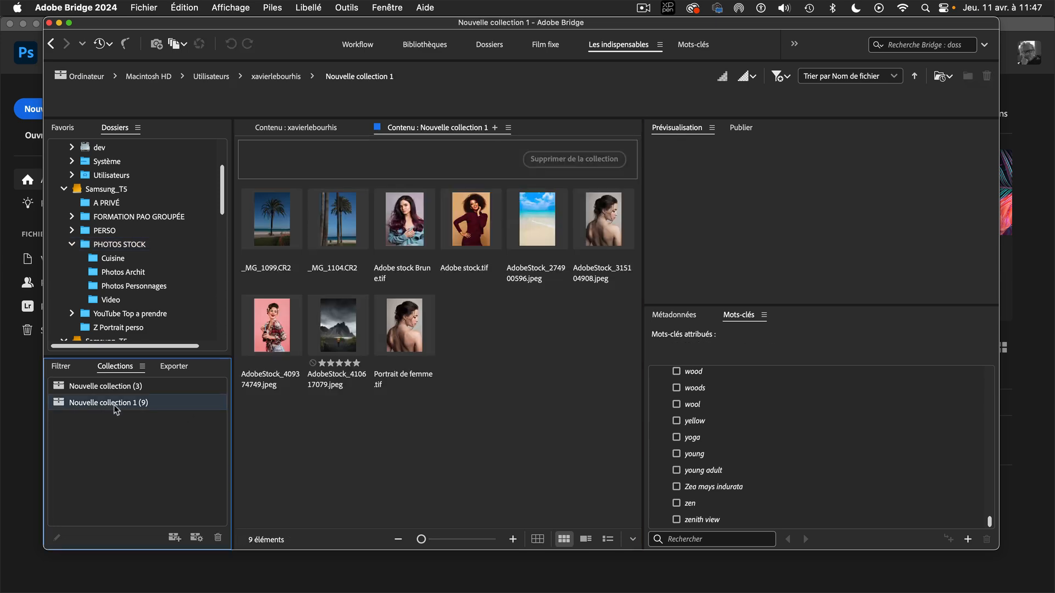
pyautogui.click(126, 245)
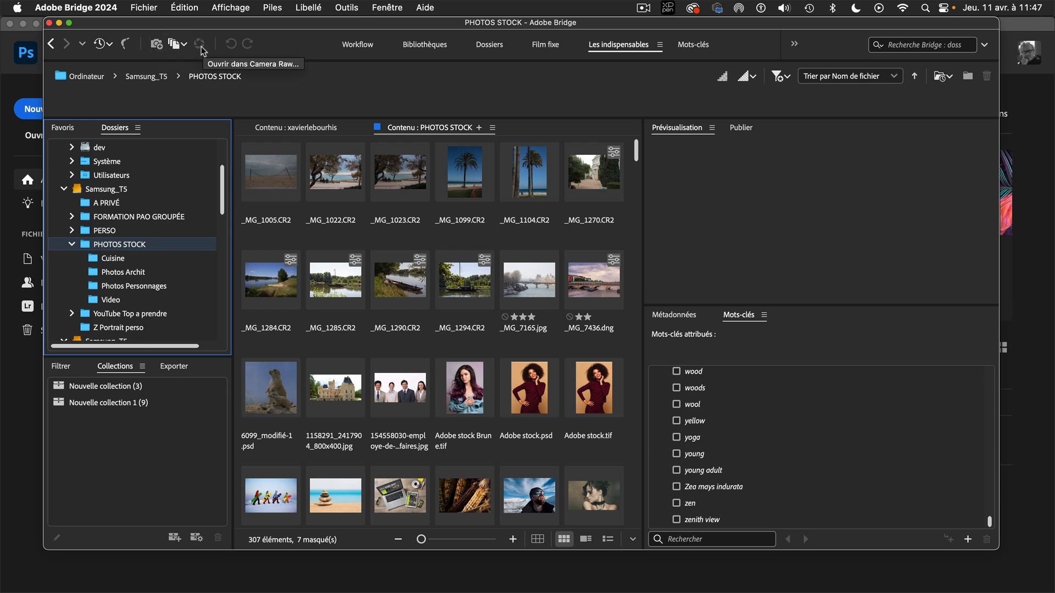
# - Open the Photo Downloader with _MG_1005.CR2 selected, decline its automatic launch, and examine the available source devices
pyautogui.click(268, 166)
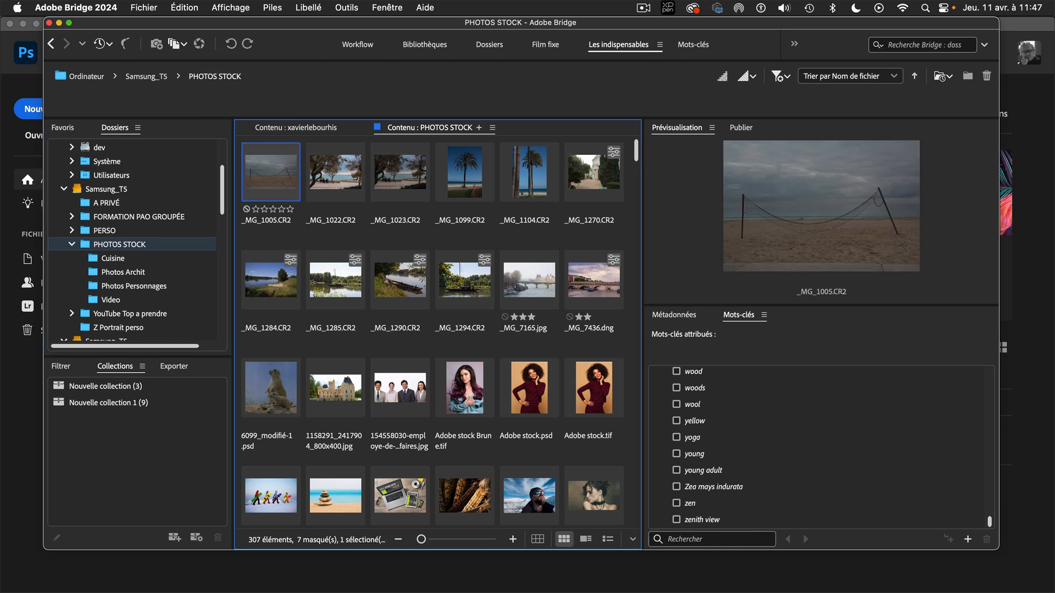
pyautogui.click(156, 46)
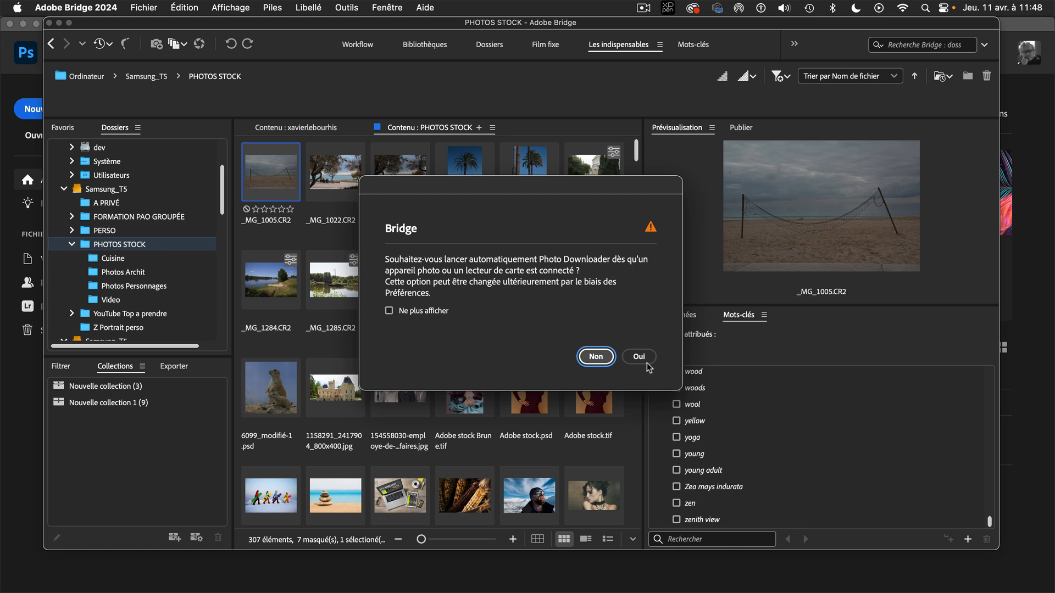
pyautogui.click(592, 356)
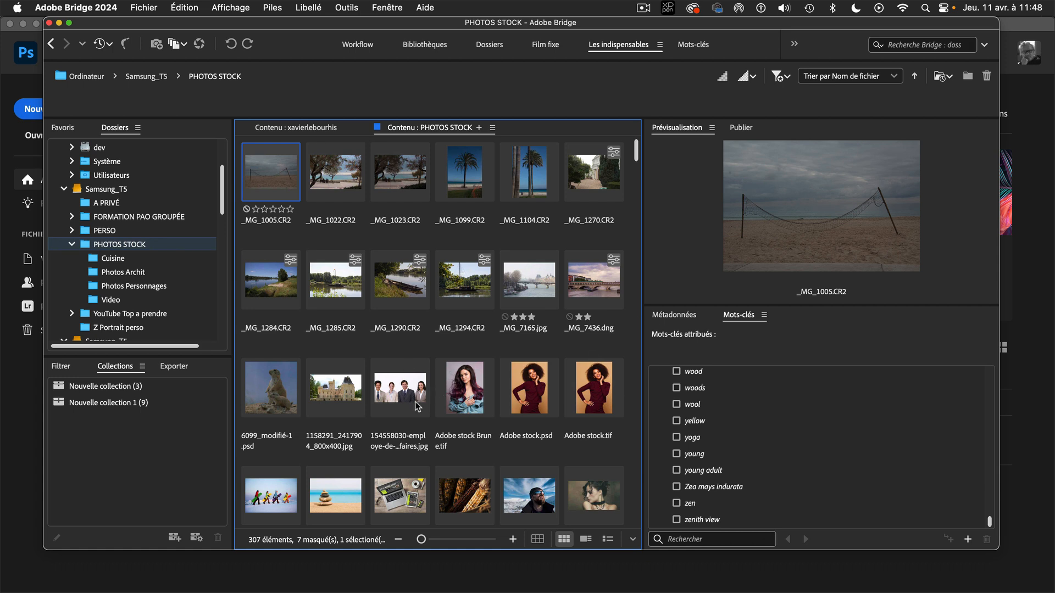
pyautogui.press('super+shift+g')
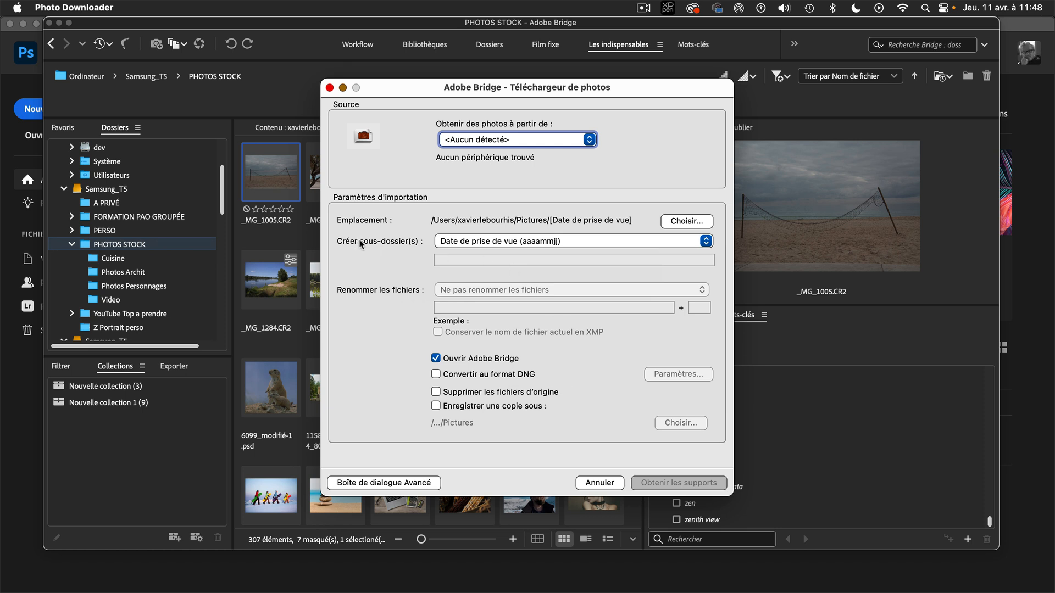
pyautogui.click(504, 140)
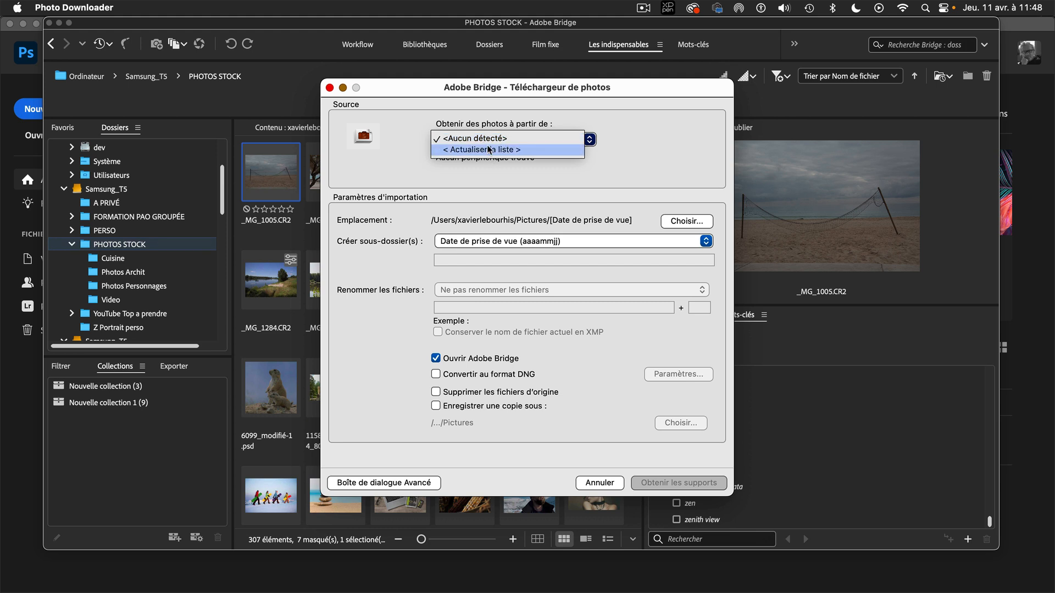
pyautogui.click(650, 131)
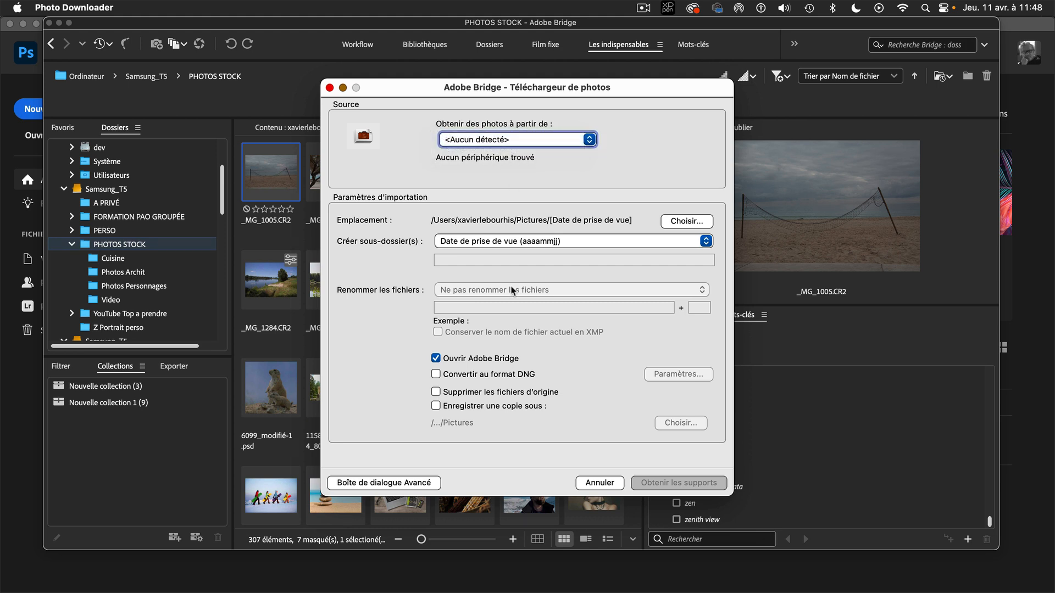
# - Enable Convertir au format DNG, keep the JPEG preview at Taille moyenne, toggle Incorporer le fichier brut d'origine, and accept the conversion settings
pyautogui.click(470, 375)
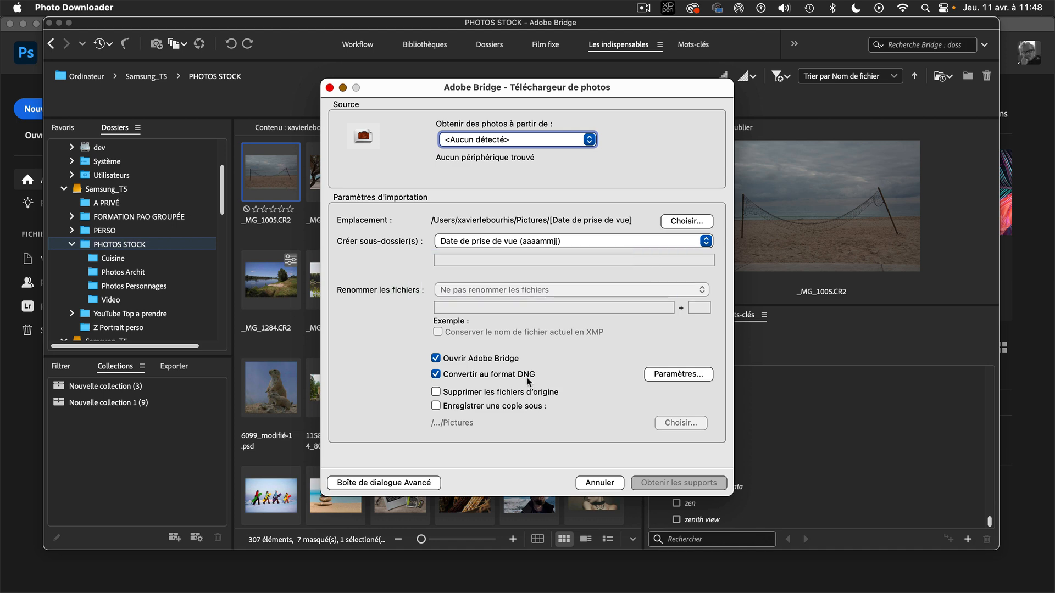
pyautogui.click(675, 377)
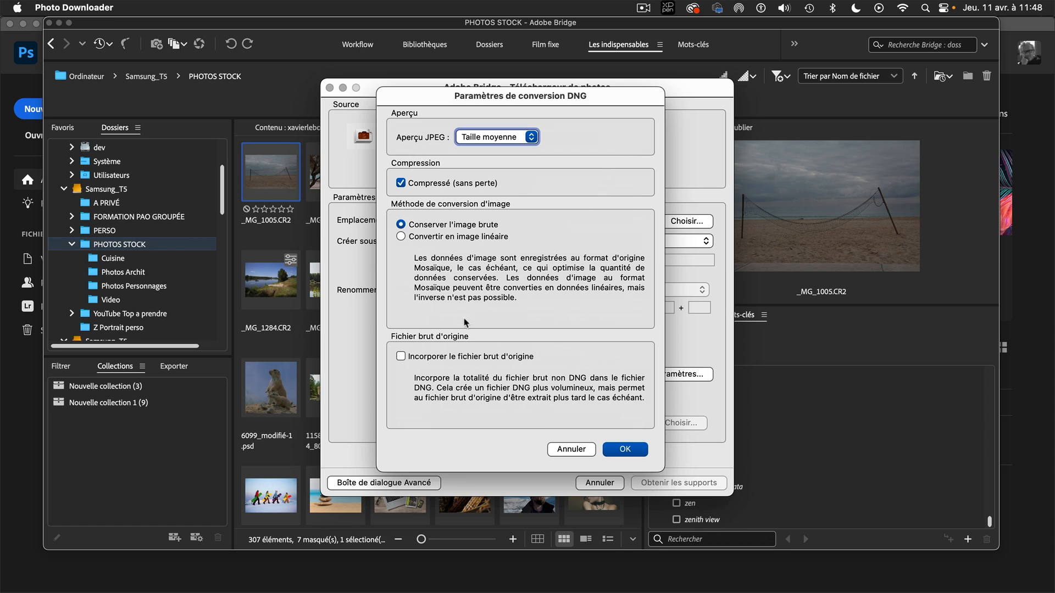
pyautogui.click(494, 136)
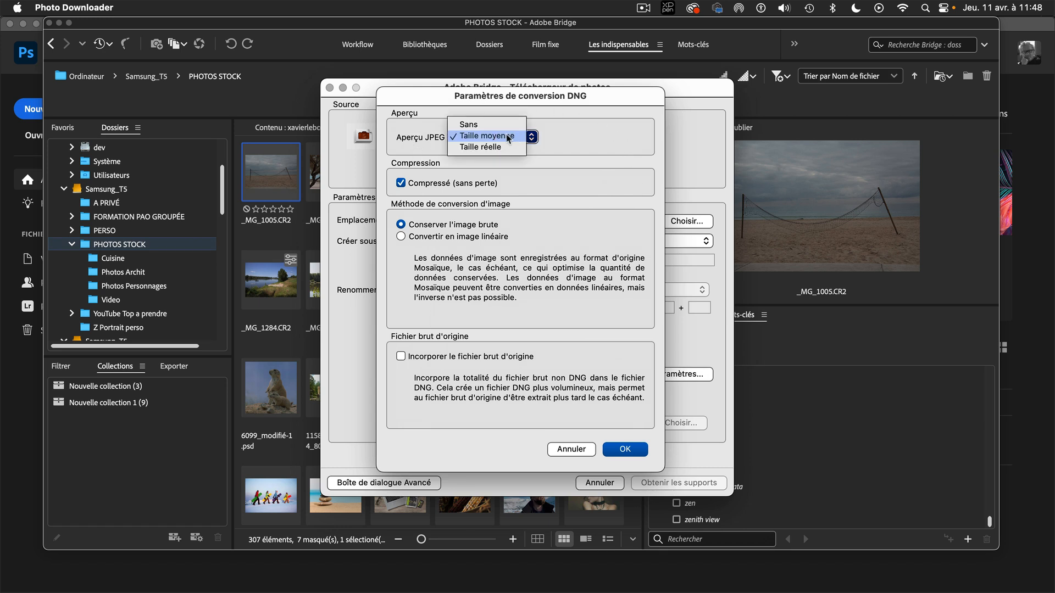
pyautogui.click(505, 137)
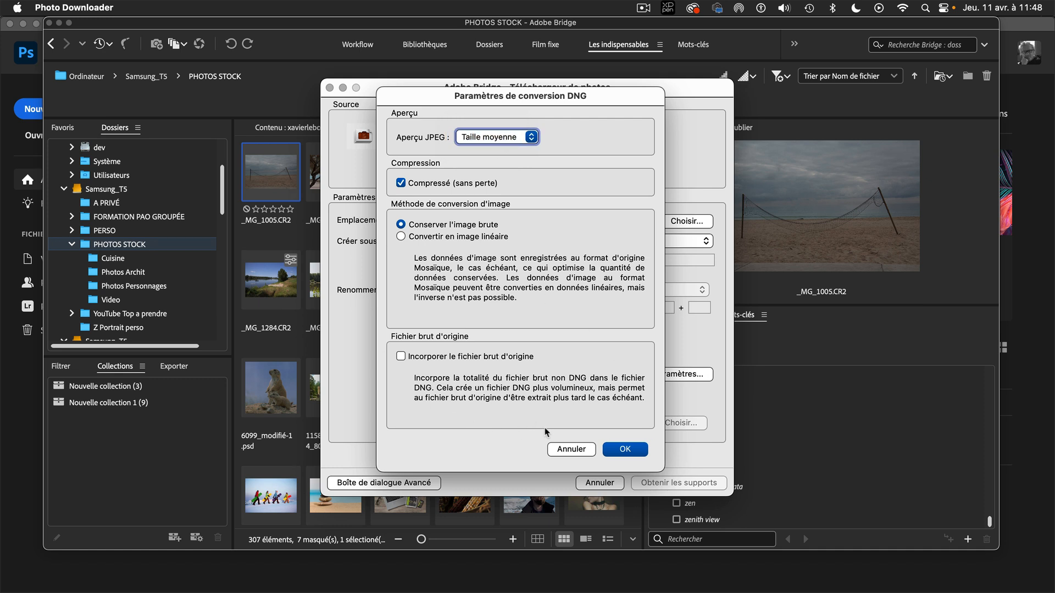
pyautogui.click(401, 357)
pyautogui.click(618, 449)
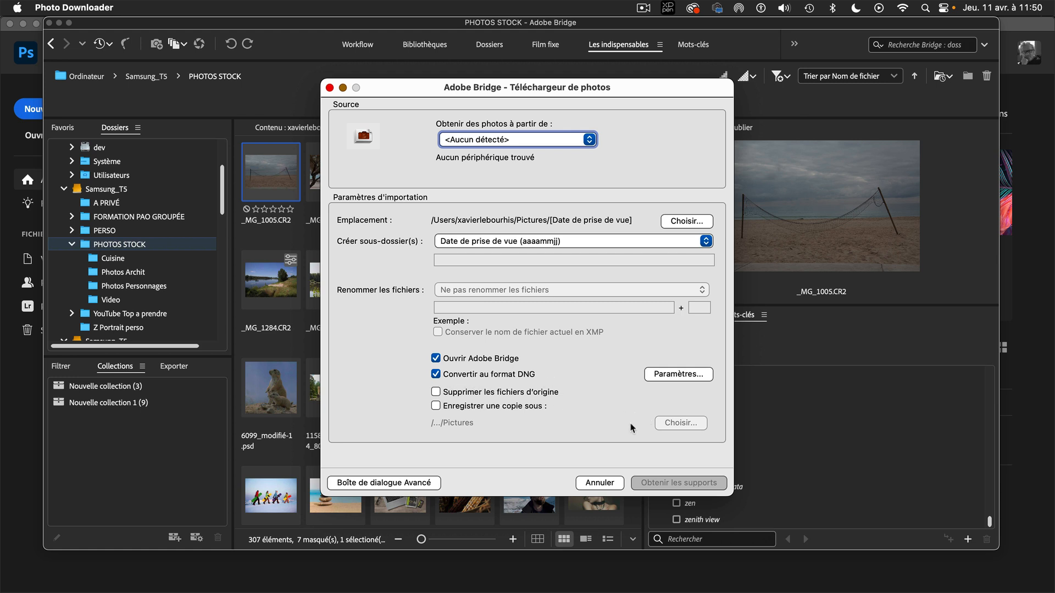
# - Switch the downloader to its advanced dialog and turn off Convertir au format DNG
pyautogui.click(410, 482)
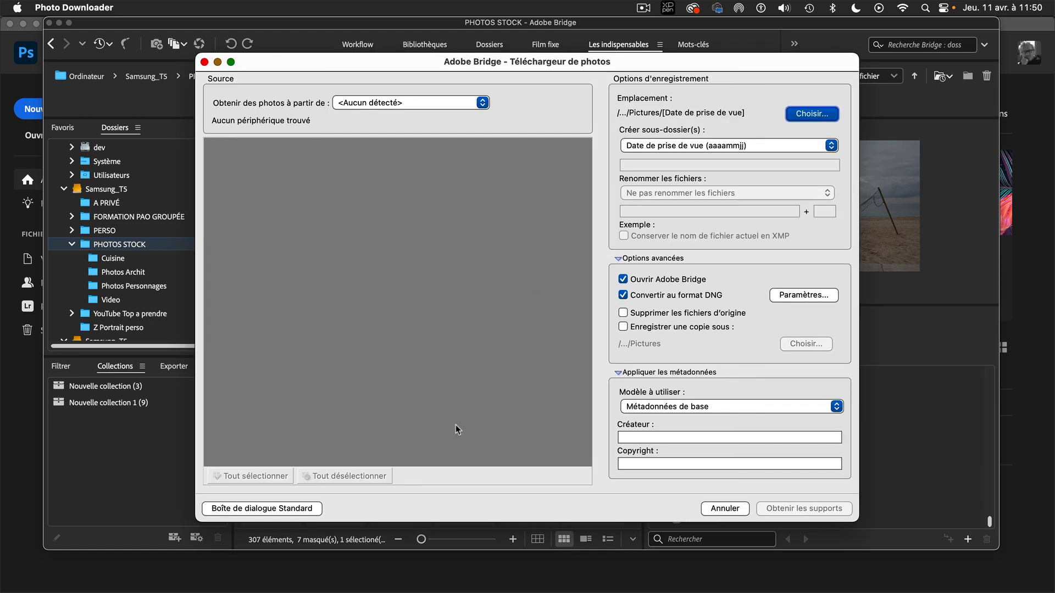
pyautogui.click(623, 295)
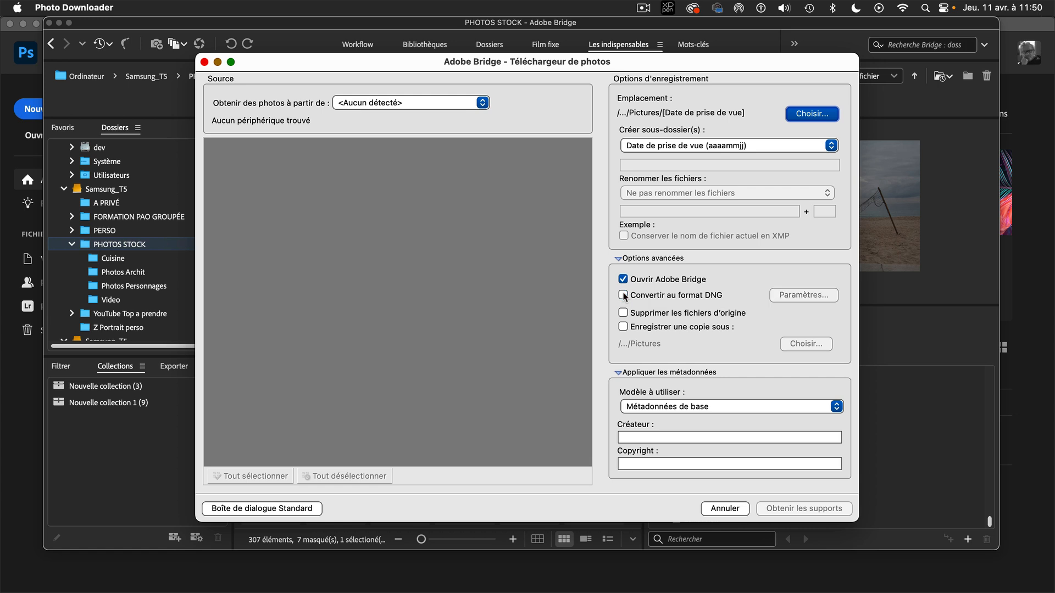
pyautogui.click(623, 295)
pyautogui.click(623, 295)
# - Enter the © symbol as the Copyright metadata, select it, and cancel the photo import
pyautogui.click(633, 467)
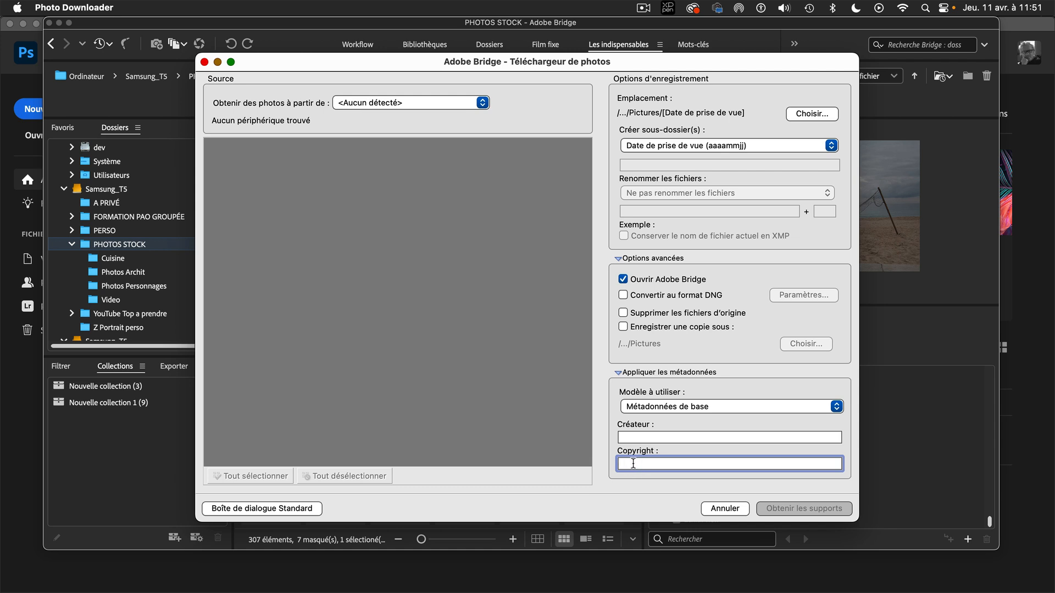
pyautogui.press('super+c')
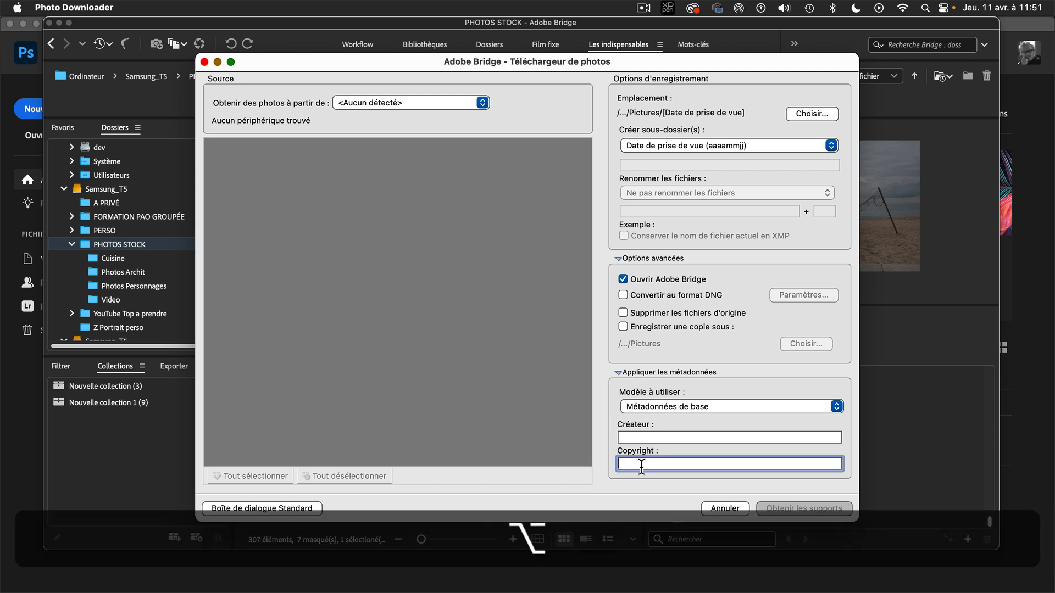
pyautogui.write('©')
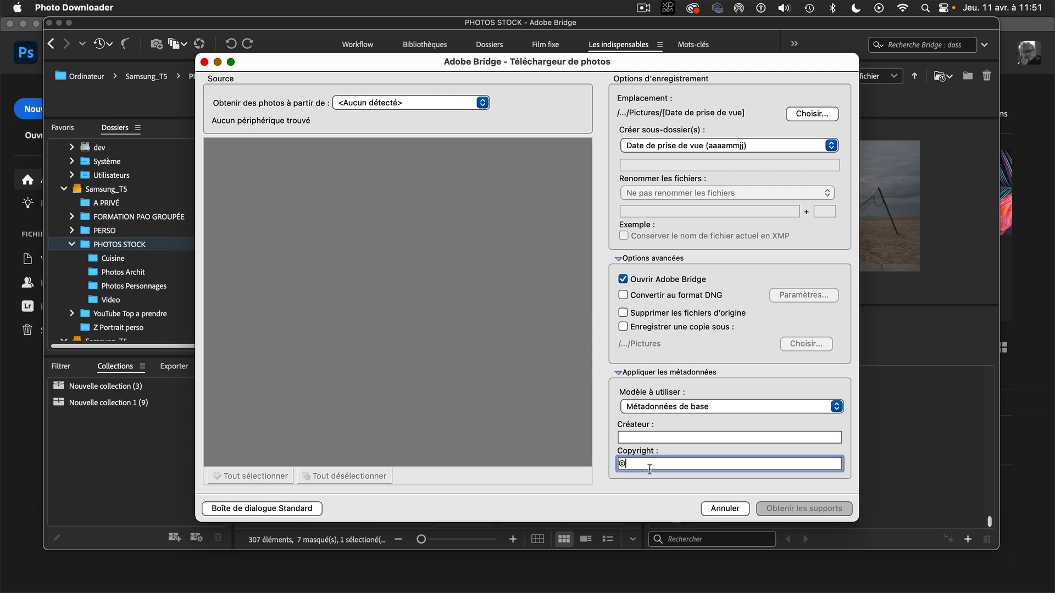
pyautogui.moveTo(641, 469); pyautogui.dragTo(599, 463)
pyautogui.click(723, 509)
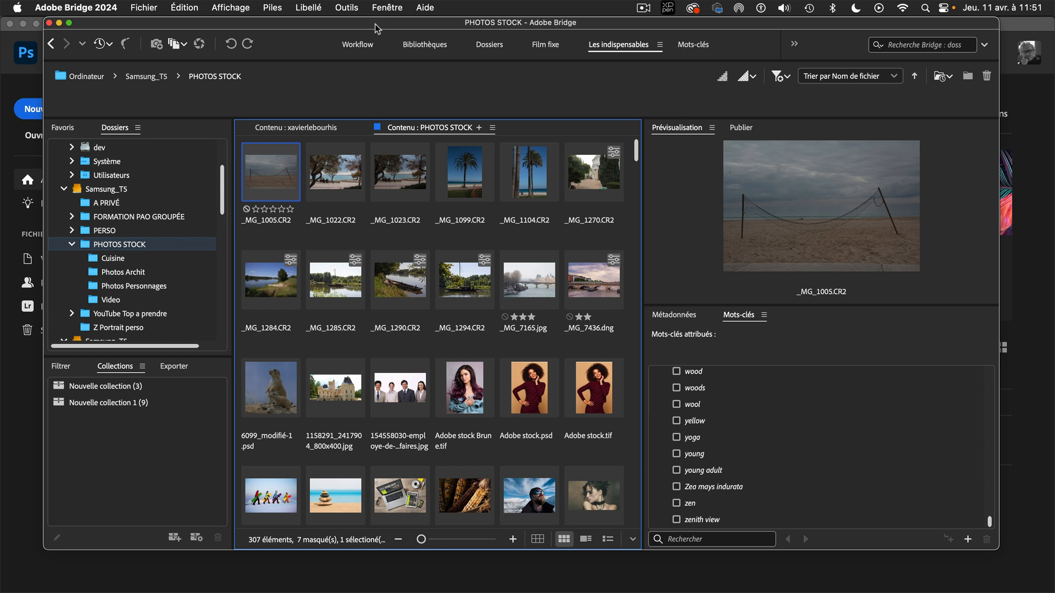
# - Try a star rating on _MG_1005.CR2, clear it, and display the filter criteria for the PHOTOS STOCK folder
pyautogui.click(280, 210)
pyautogui.press('super+0')
pyautogui.click(68, 368)
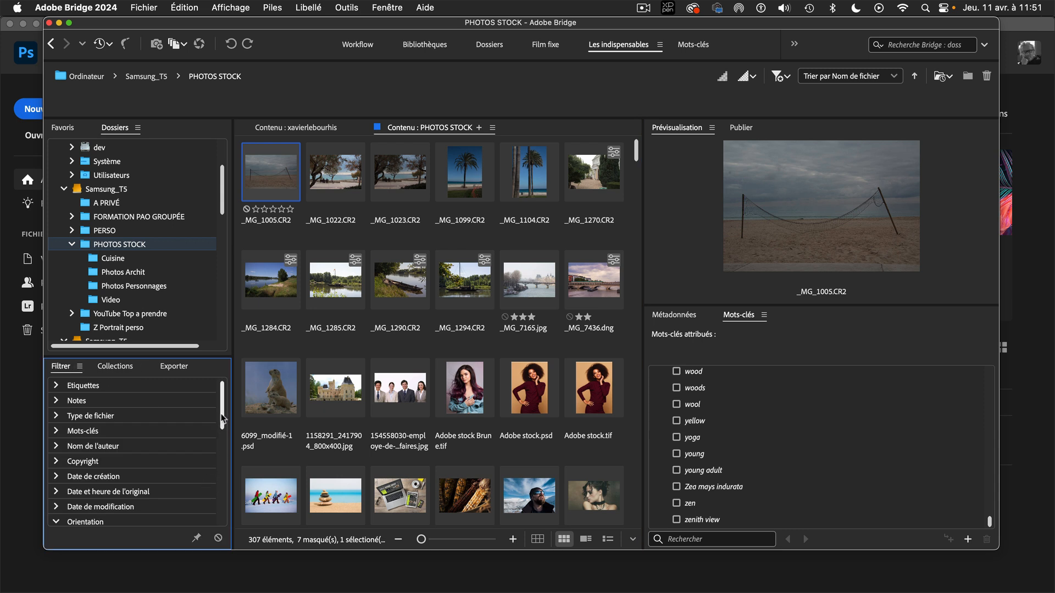
# - Open AdobeStock_92409082.jpeg from PHOTOS STOCK in Photoshop 2023, leaving its missing color profile set to Ne pas modifier
pyautogui.moveTo(222, 419); pyautogui.dragTo(220, 339)
pyautogui.moveTo(634, 150); pyautogui.dragTo(634, 158)
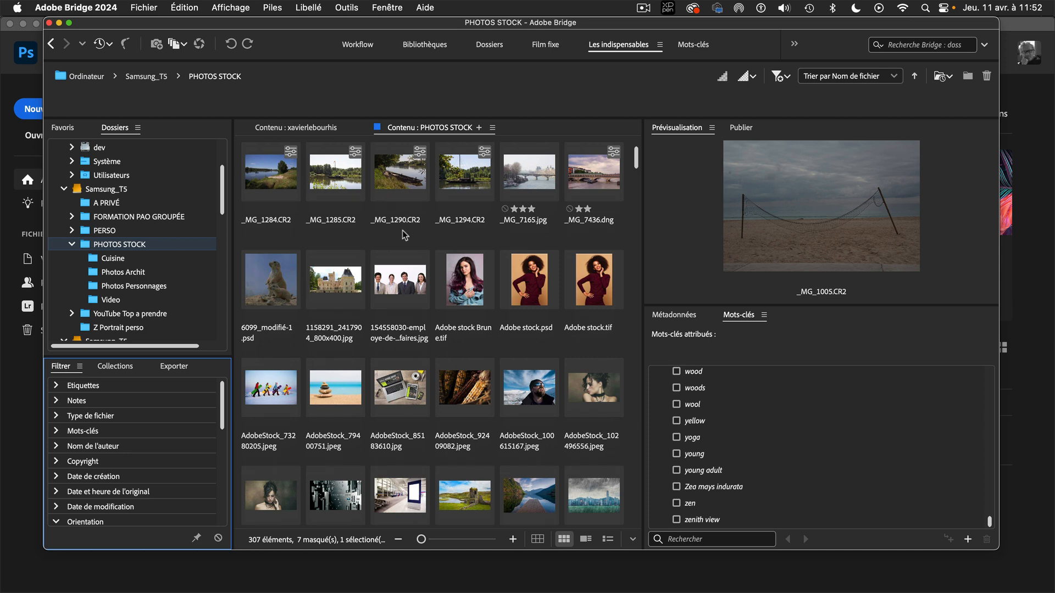
pyautogui.click(487, 393)
pyautogui.keyDown('ctrl'); pyautogui.click(476, 393); pyautogui.keyUp('ctrl')
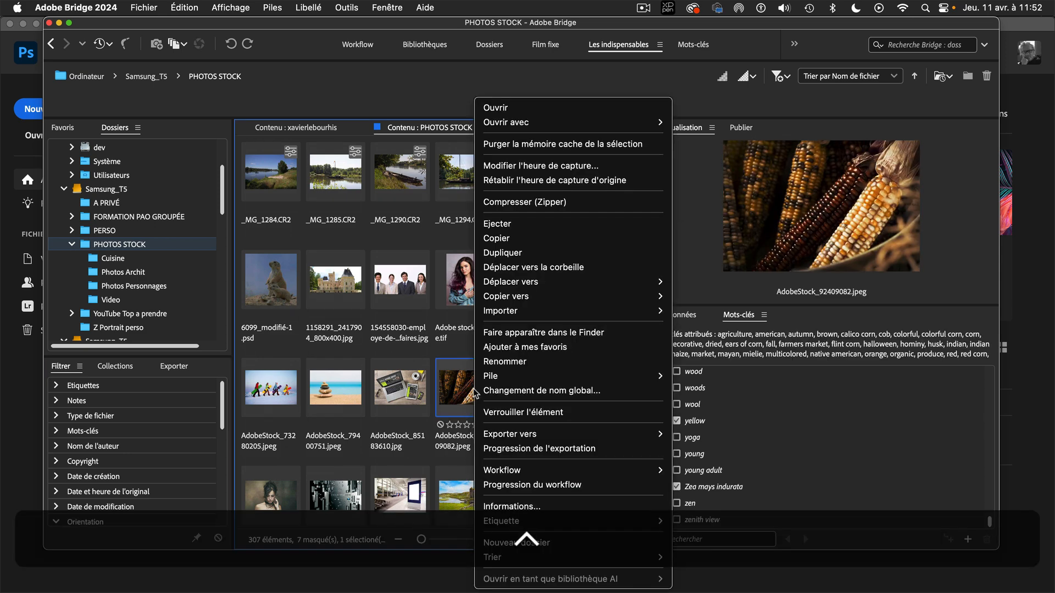
pyautogui.moveTo(541, 126)
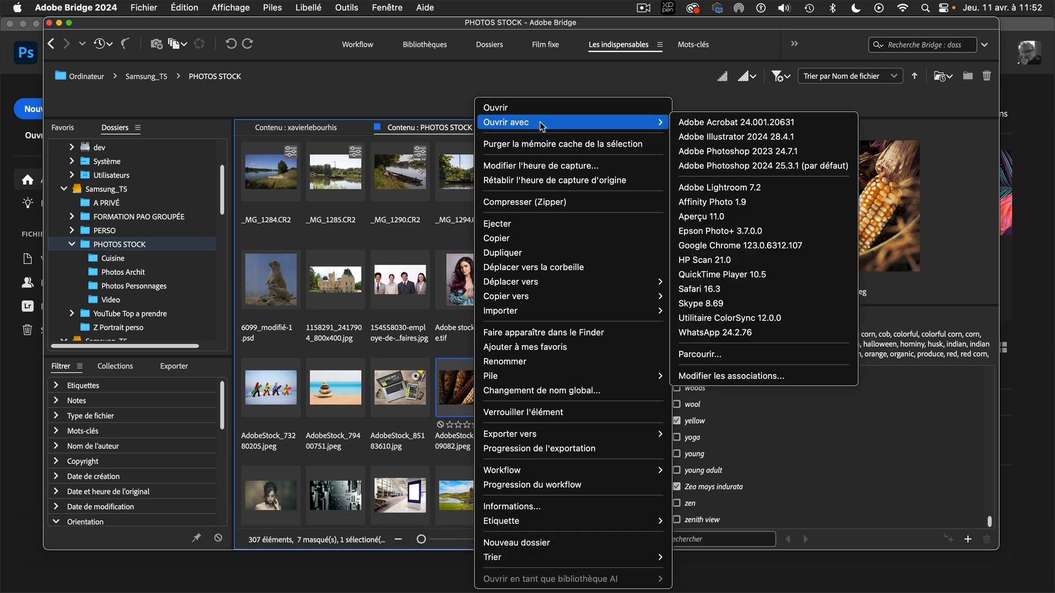
pyautogui.click(738, 158)
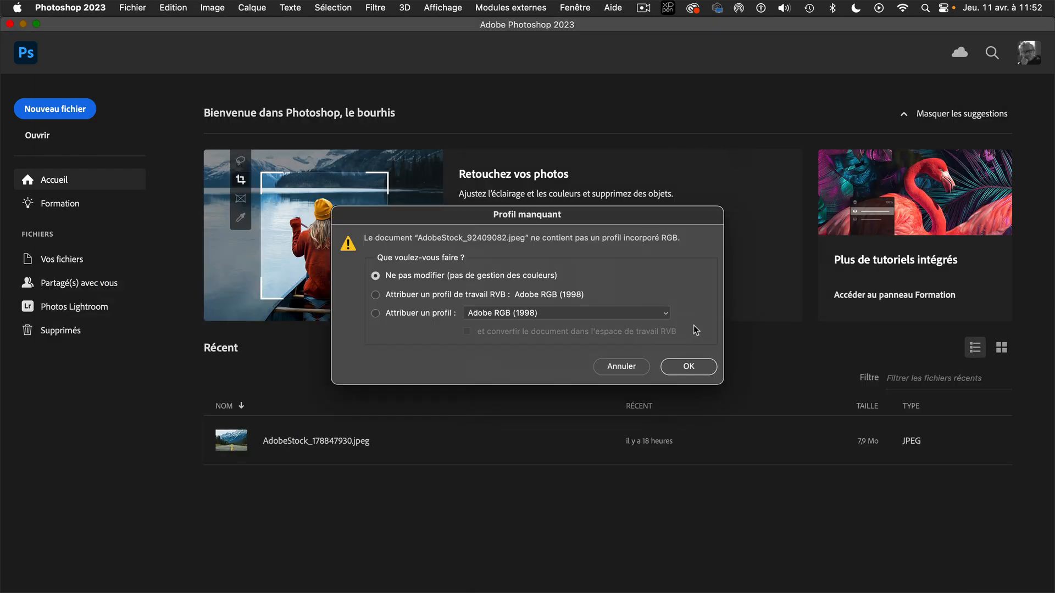
pyautogui.click(686, 368)
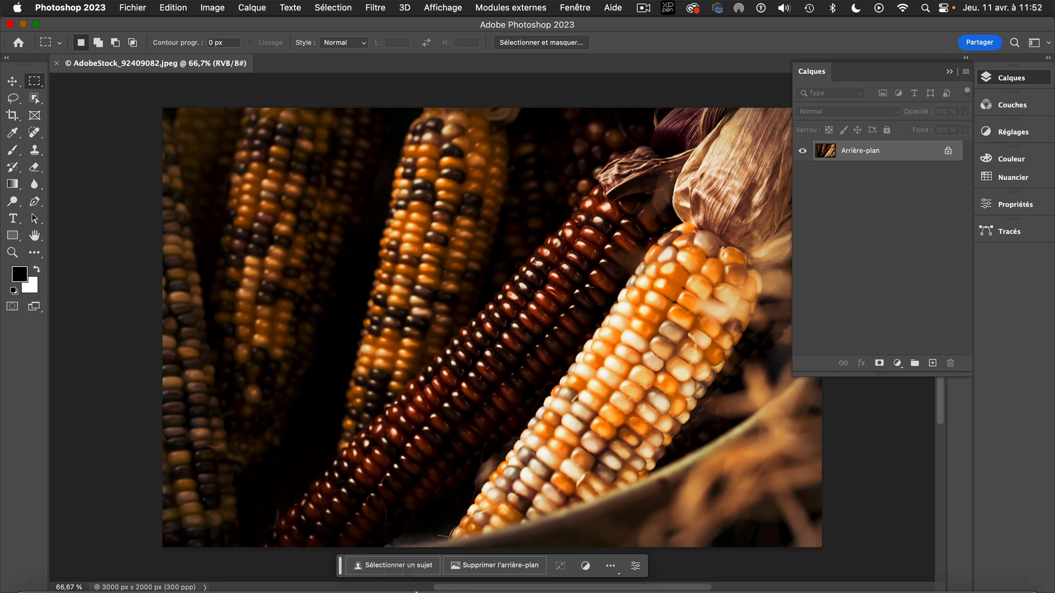
# - Switch to Adobe Bridge and place AdobeStock_79400751.jpeg into the open corn document in Photoshop
pyautogui.moveTo(466, 574)
pyautogui.click(546, 560)
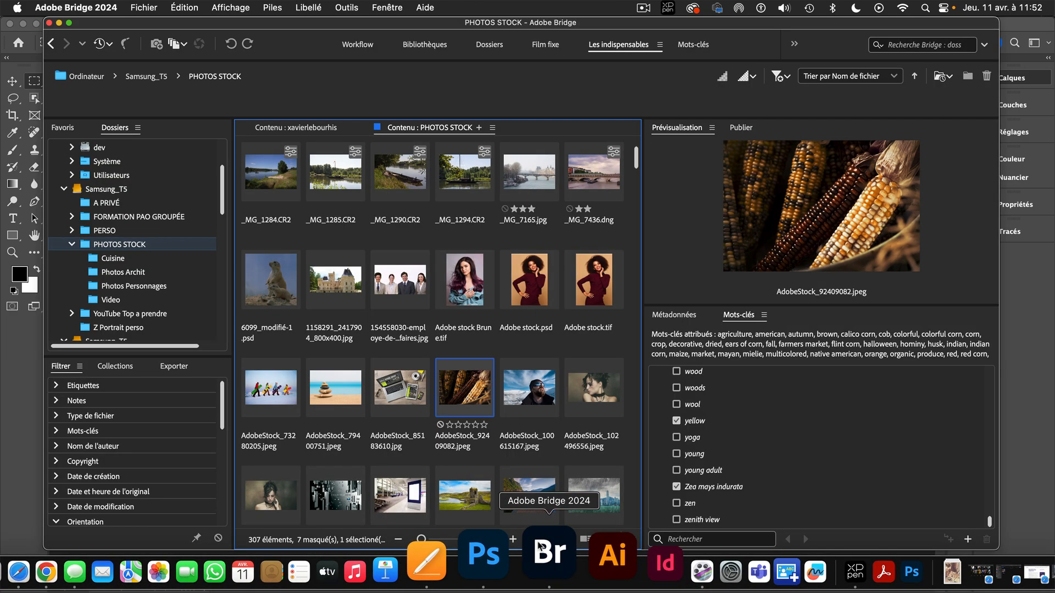
pyautogui.click(338, 394)
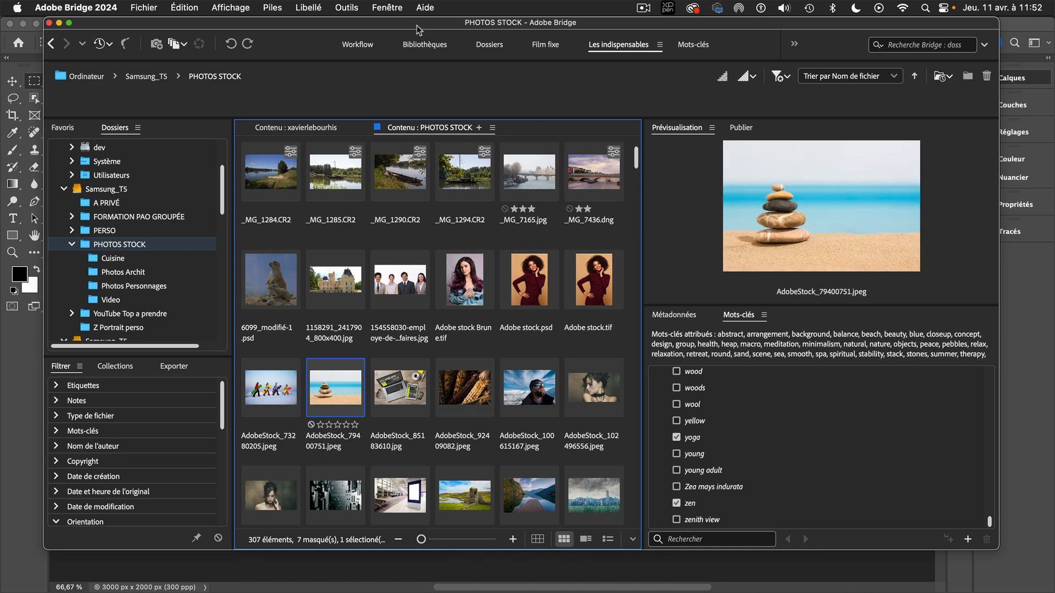
pyautogui.moveTo(417, 26); pyautogui.dragTo(871, 73)
pyautogui.moveTo(786, 434); pyautogui.dragTo(377, 317)
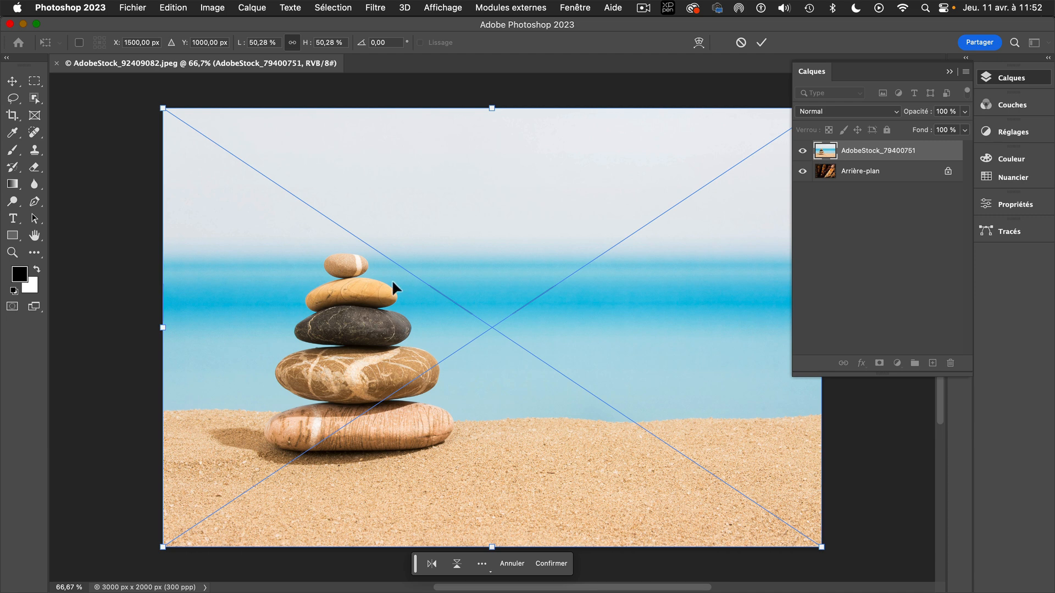
# - Scale the placed stone-stack image to about 20.29 %, position it near the corn photo's upper-left corner, and commit the placement
pyautogui.moveTo(821, 547); pyautogui.dragTo(394, 335)
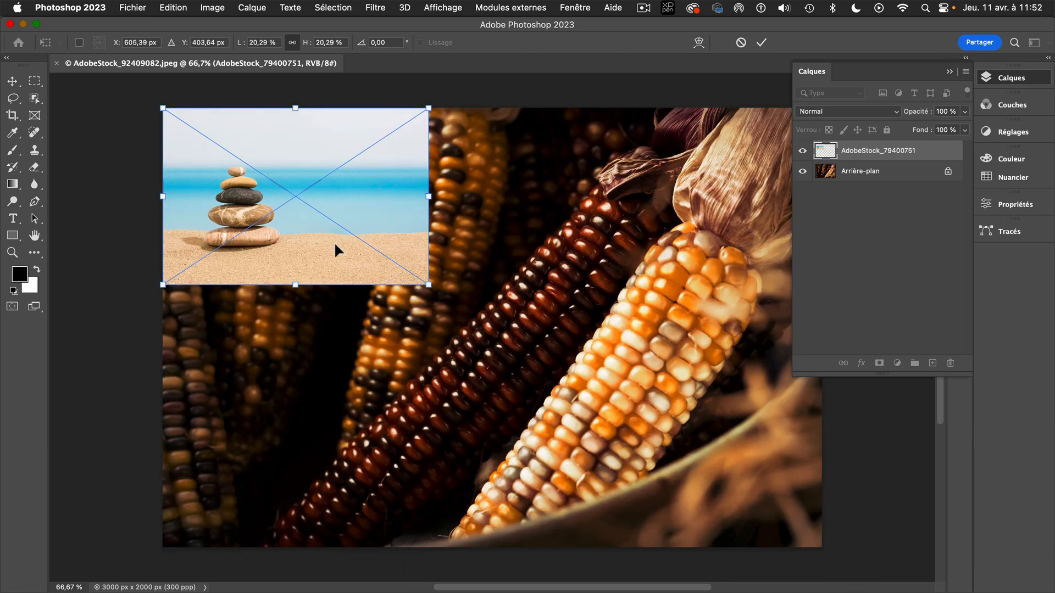
pyautogui.moveTo(334, 242); pyautogui.dragTo(359, 258)
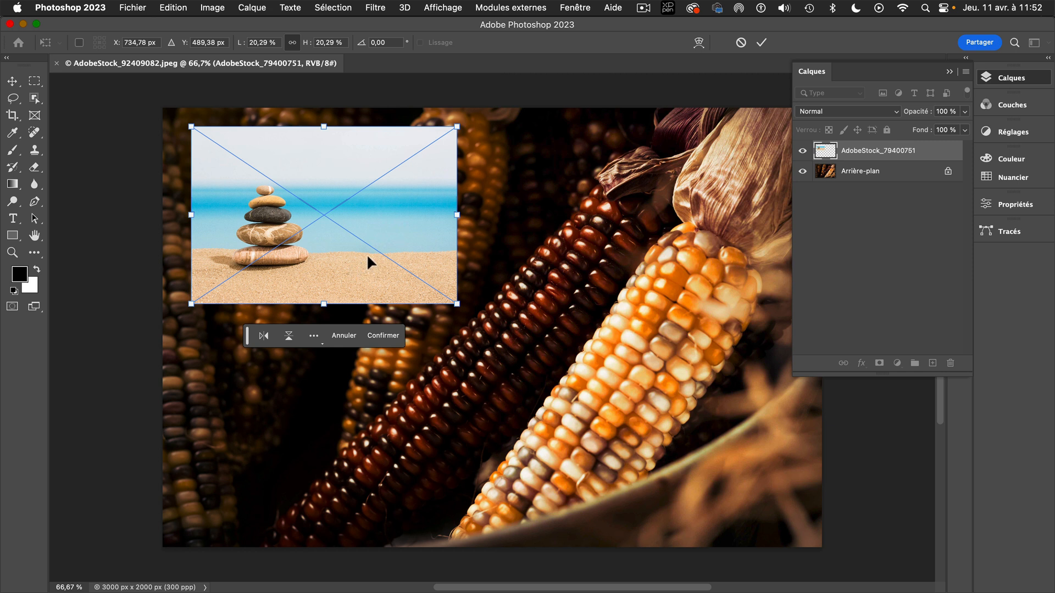
pyautogui.press('Return')
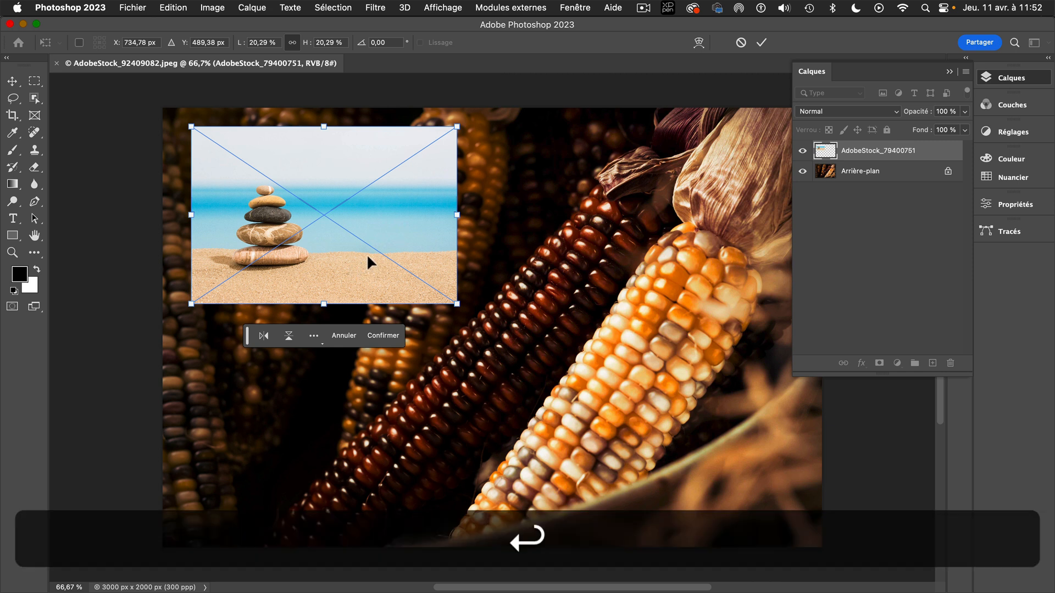
pyautogui.scroll(10, 367, 258)
pyautogui.scroll(3, 367, 257)
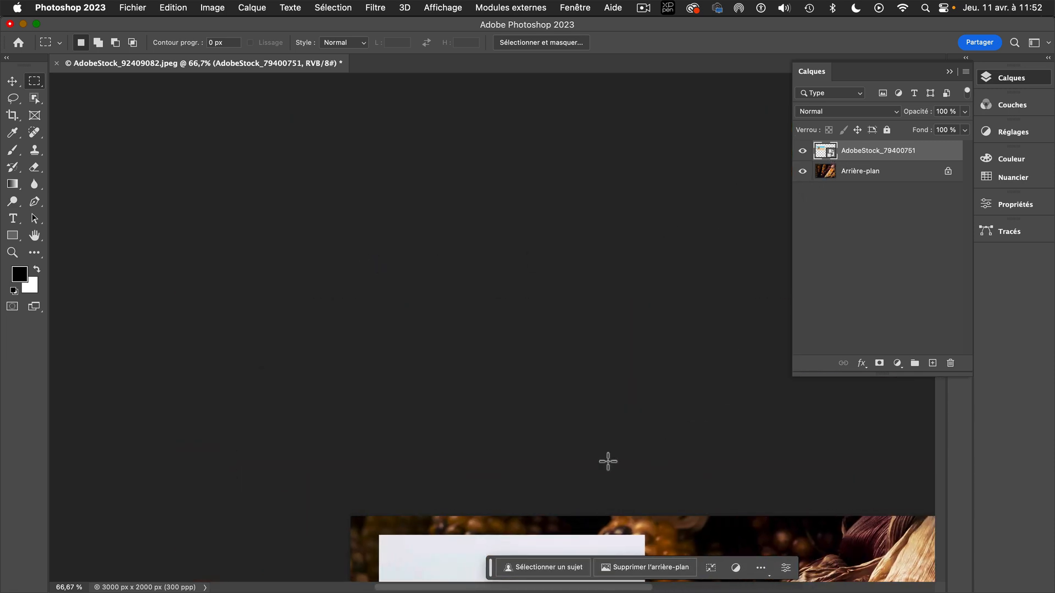
pyautogui.press('space')
pyautogui.moveTo(577, 352); pyautogui.dragTo(316, 100)
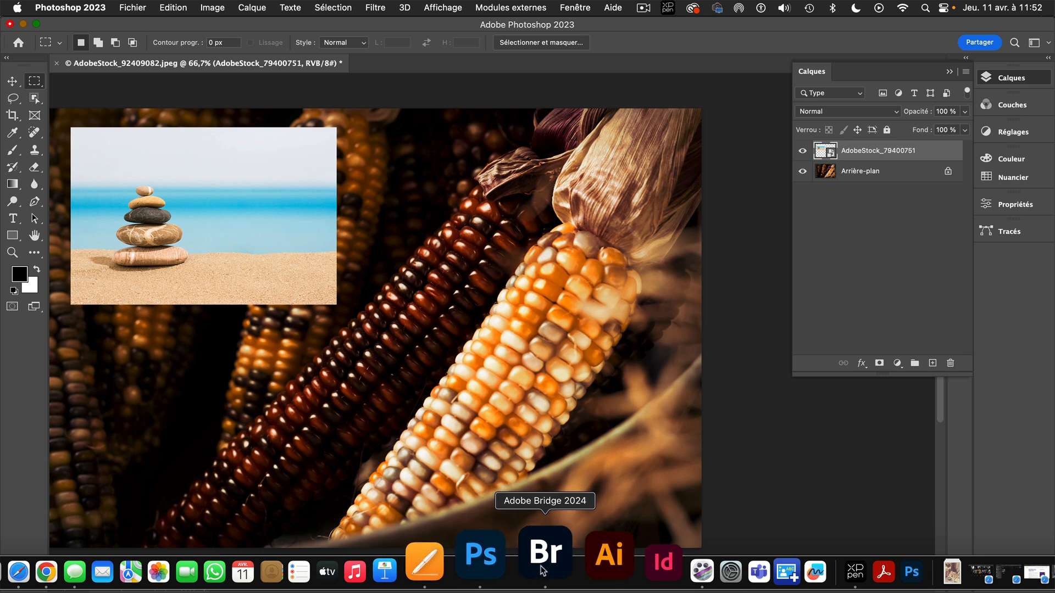
# - Place AdobeStock_73280205.jpeg from Adobe Bridge into the corn document, shrink it, and position it in the lower-right area
pyautogui.click(544, 566)
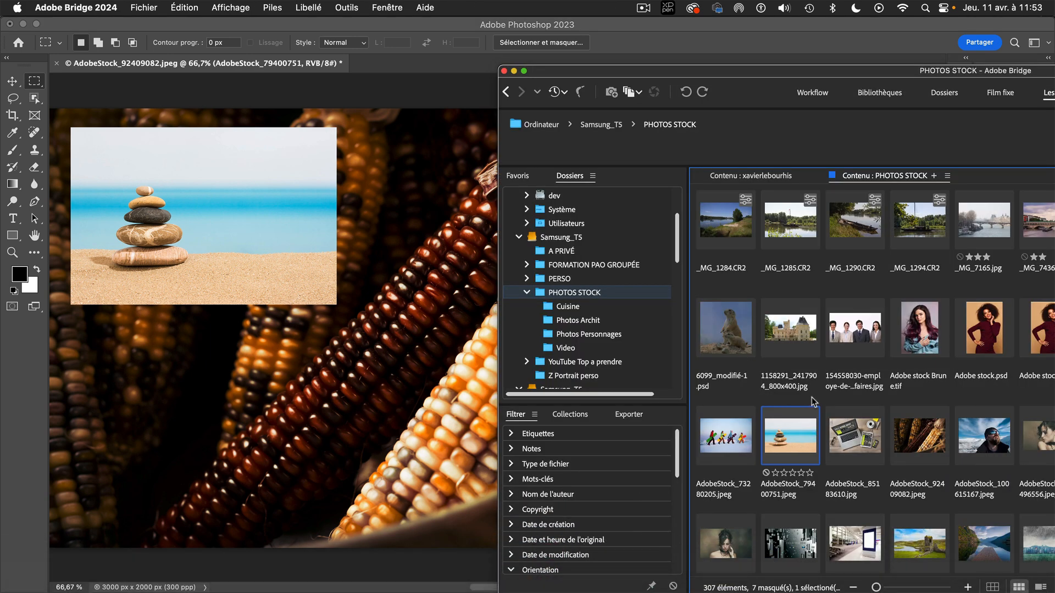
pyautogui.moveTo(735, 442); pyautogui.dragTo(407, 396)
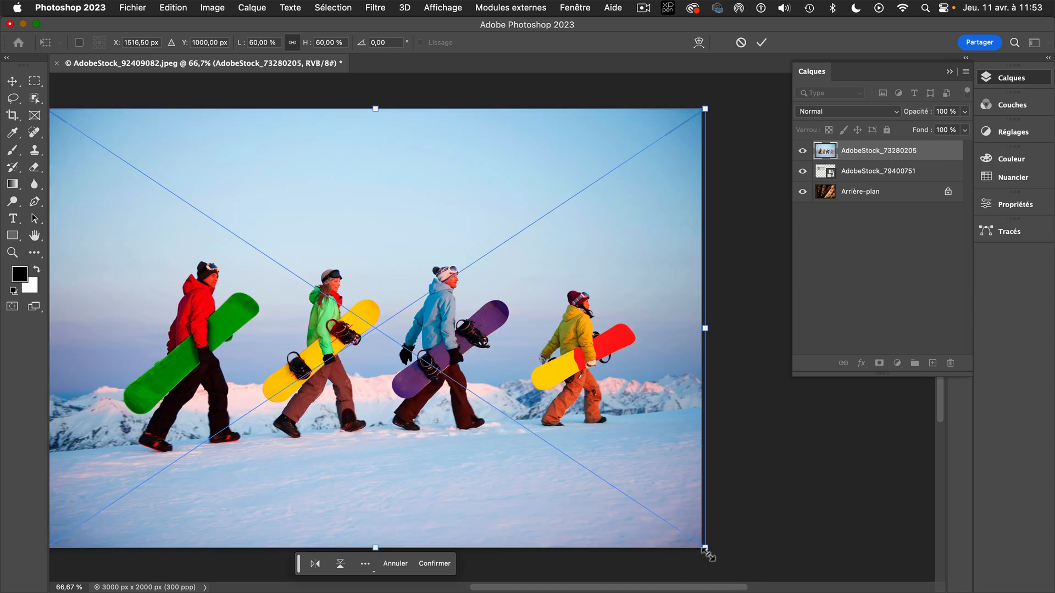
pyautogui.moveTo(708, 544); pyautogui.dragTo(341, 306)
pyautogui.moveTo(262, 248); pyautogui.dragTo(588, 453)
pyautogui.press('m')
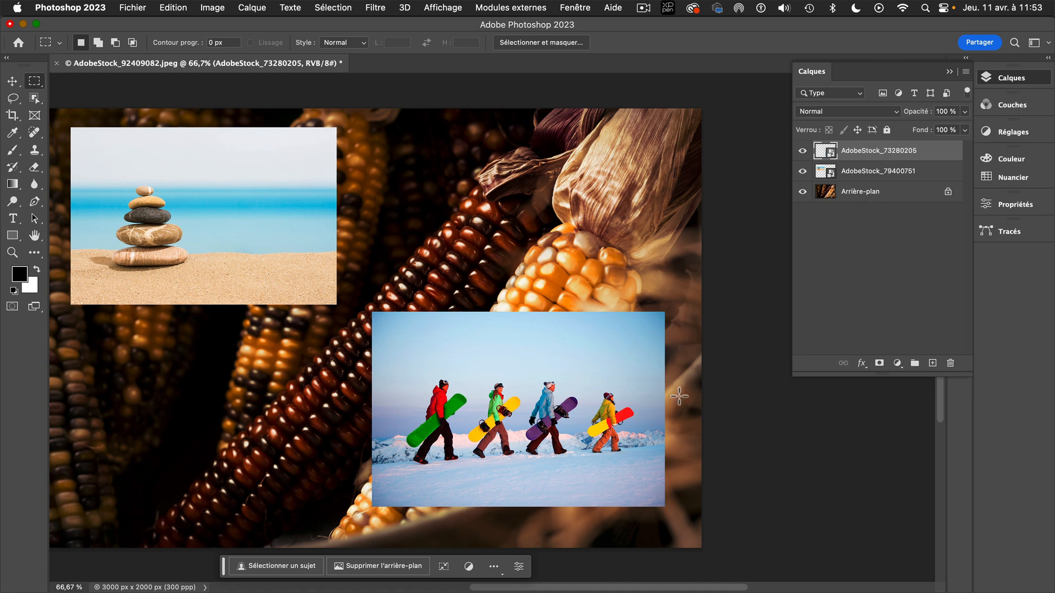
# - From Adobe Bridge, load AdobeStock_164422554.jpeg, AdobeStock_164543617.jpeg and AdobeStock_176812825.jpeg together as layers of one Photoshop document
pyautogui.moveTo(561, 588)
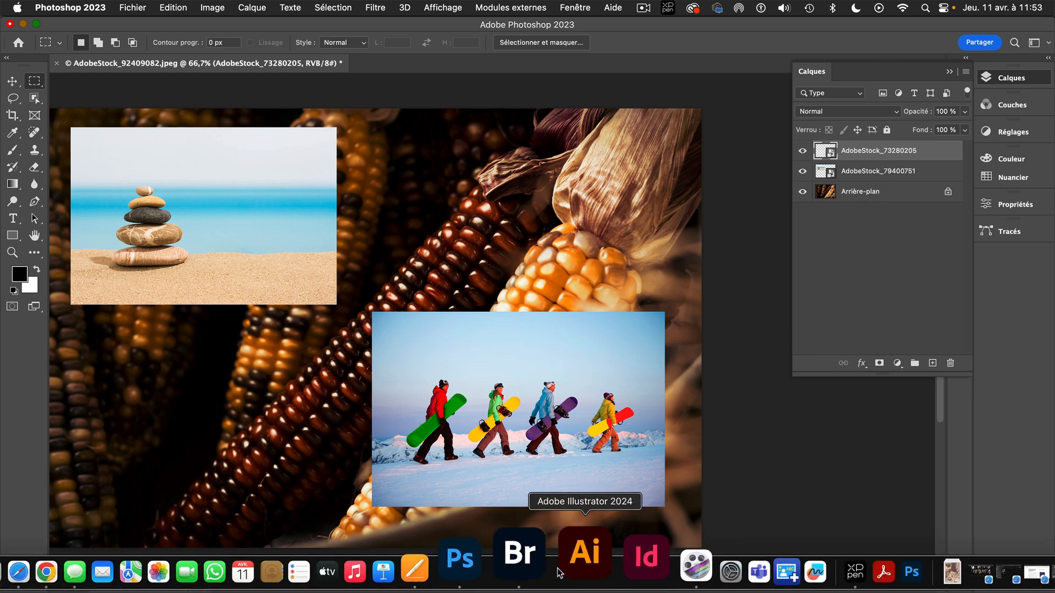
pyautogui.click(536, 564)
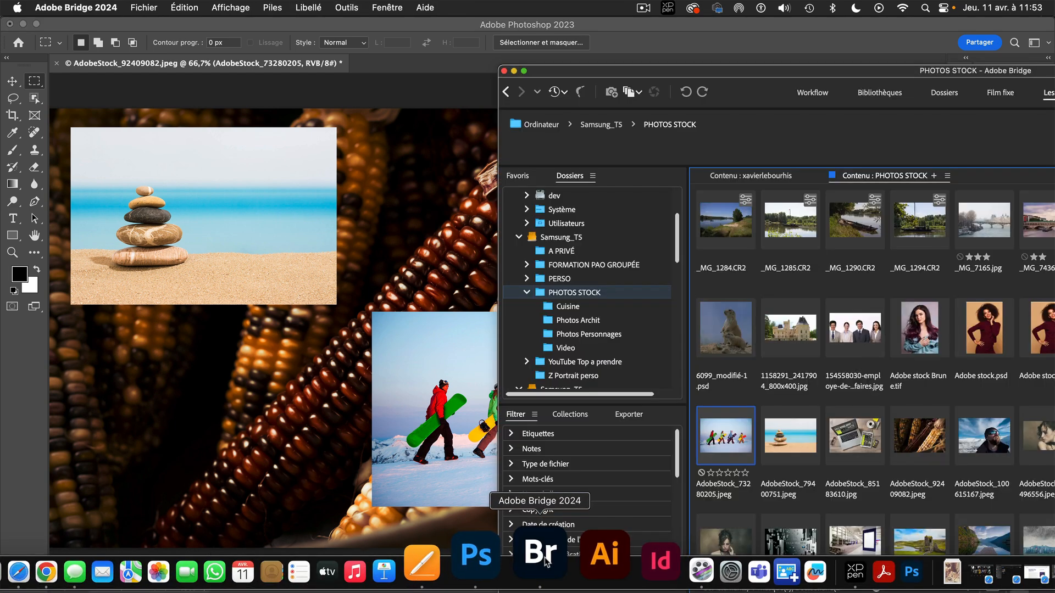
pyautogui.doubleClick(761, 71)
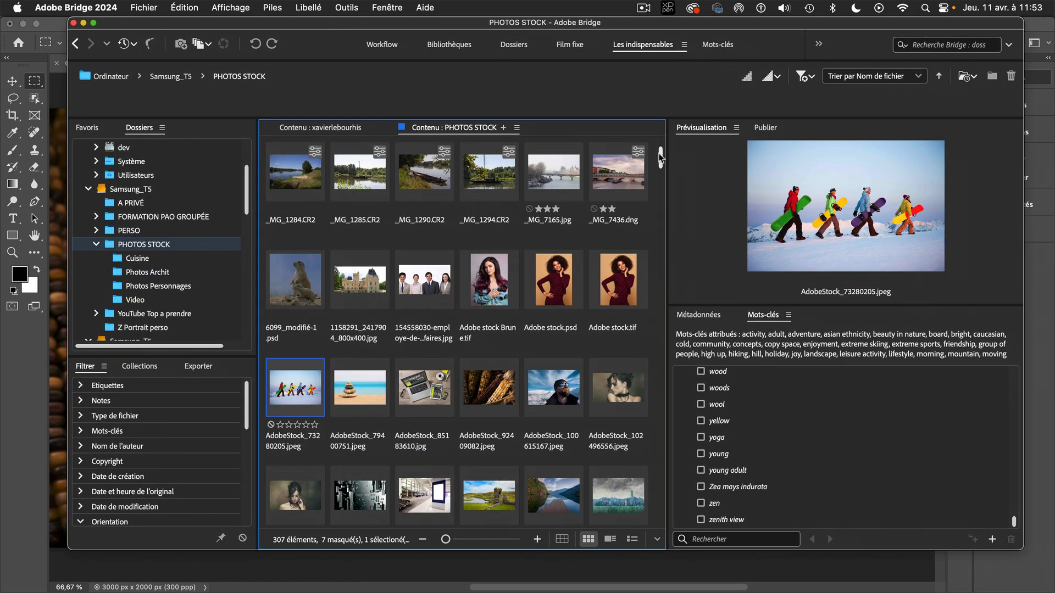
pyautogui.moveTo(660, 158); pyautogui.dragTo(661, 173)
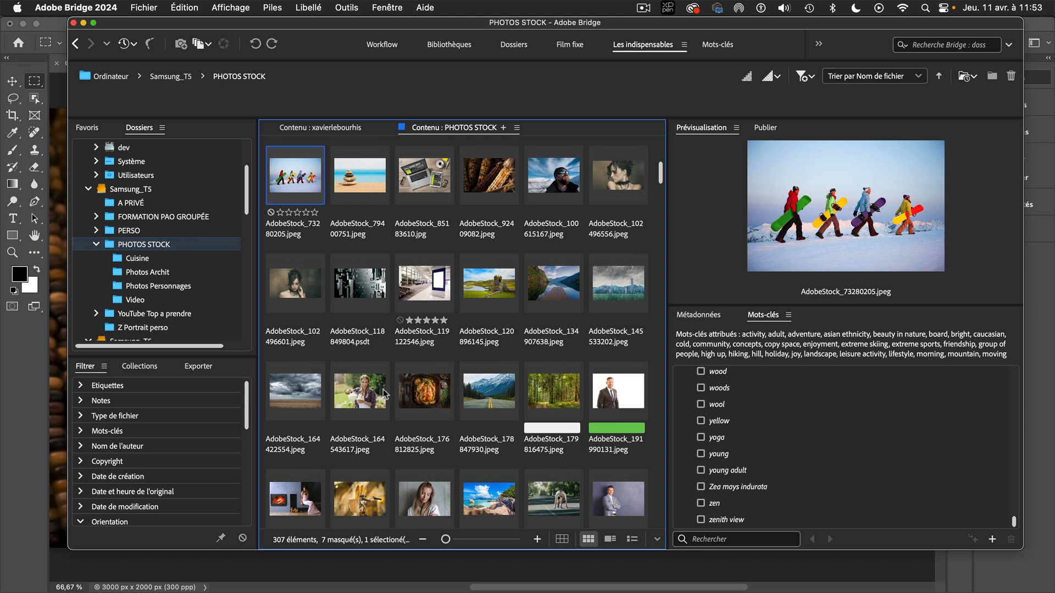
pyautogui.click(311, 387)
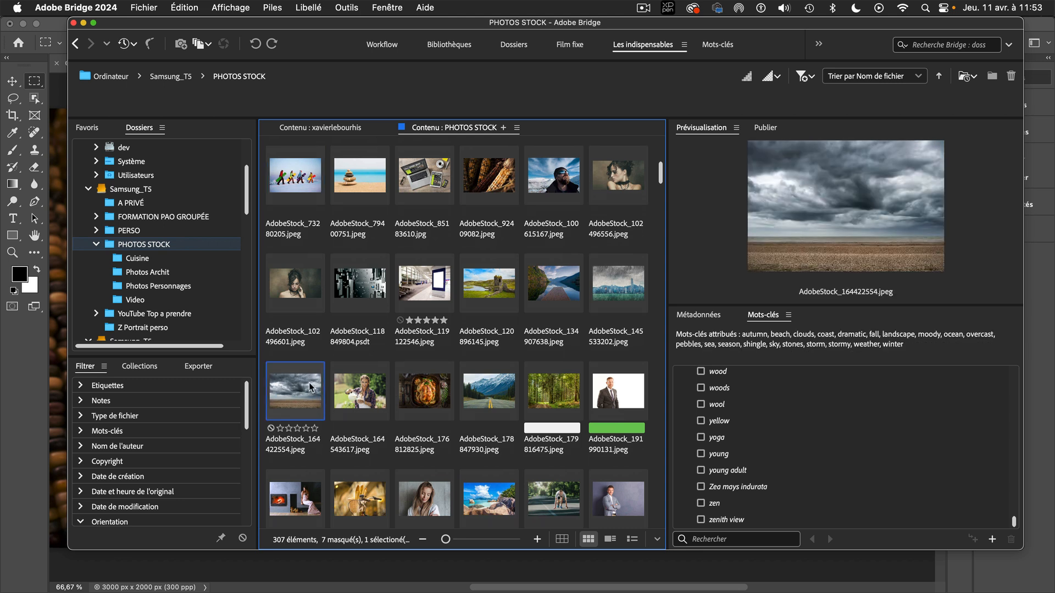
pyautogui.keyDown('shift'); pyautogui.click(432, 400); pyautogui.keyUp('shift')
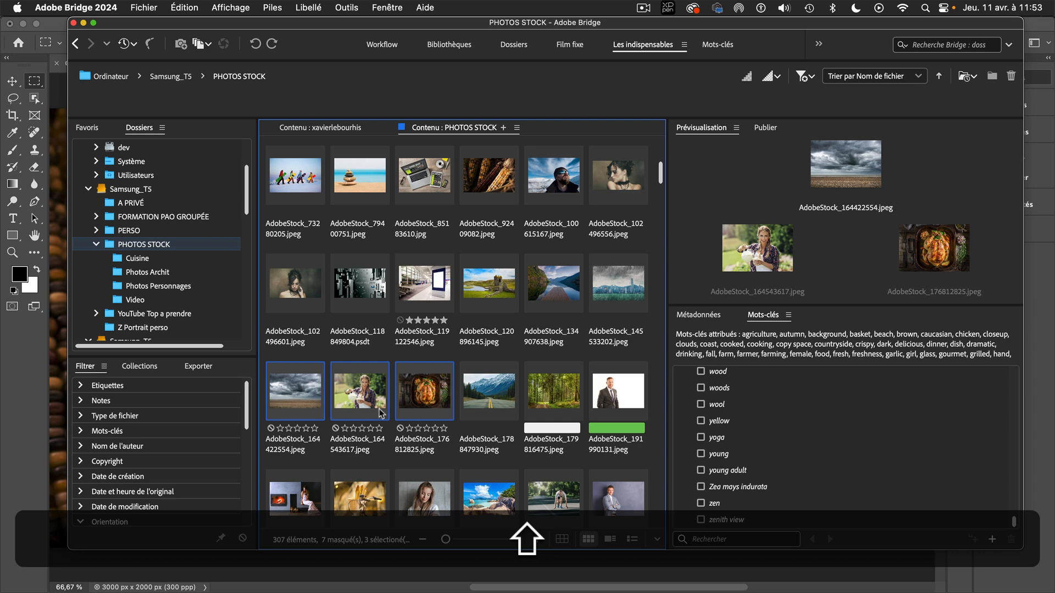
pyautogui.click(351, 7)
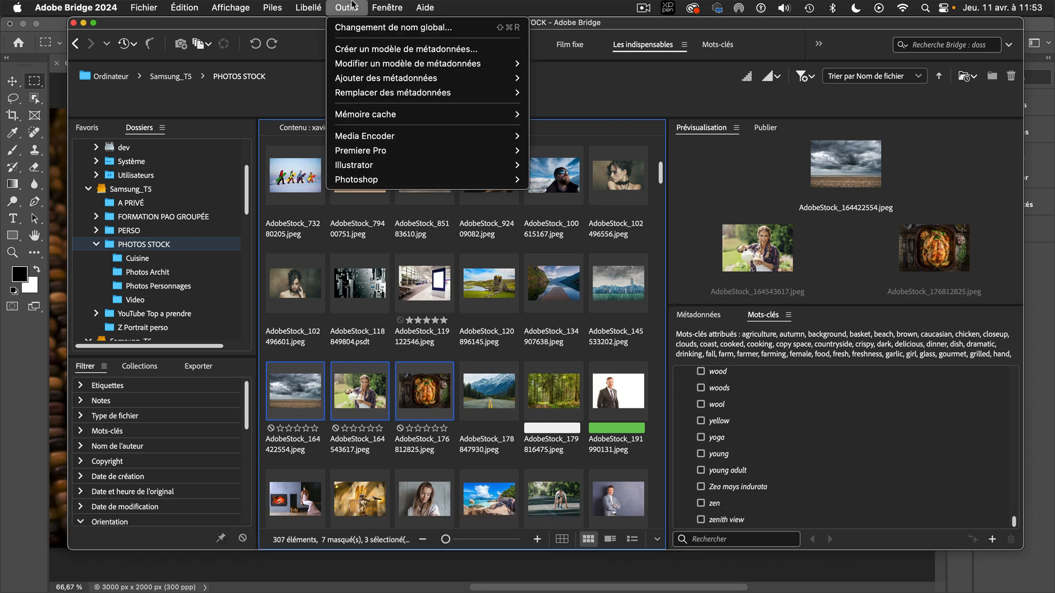
pyautogui.moveTo(245, 6)
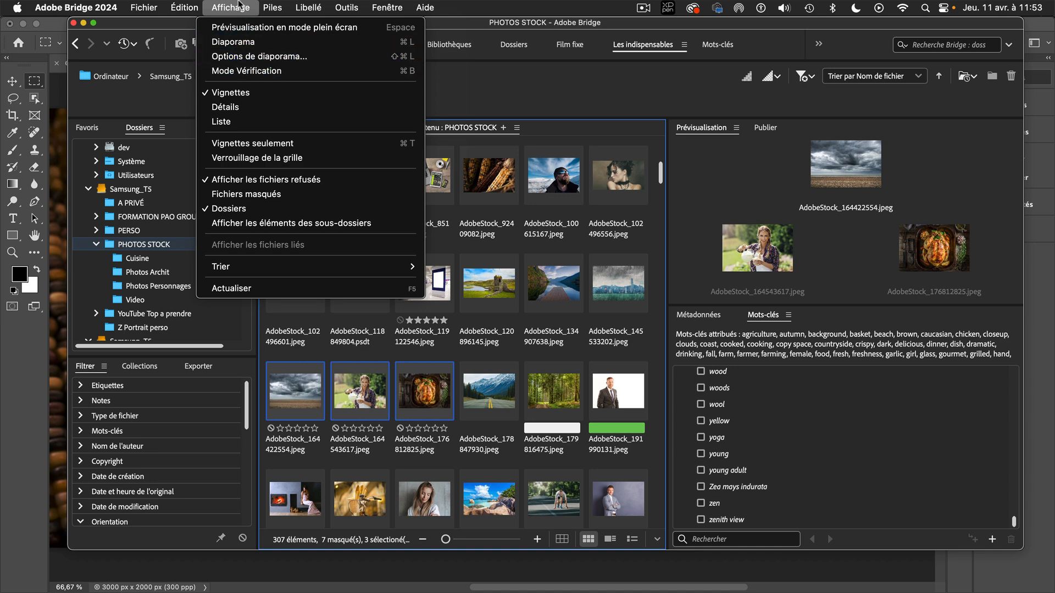
pyautogui.moveTo(343, 7)
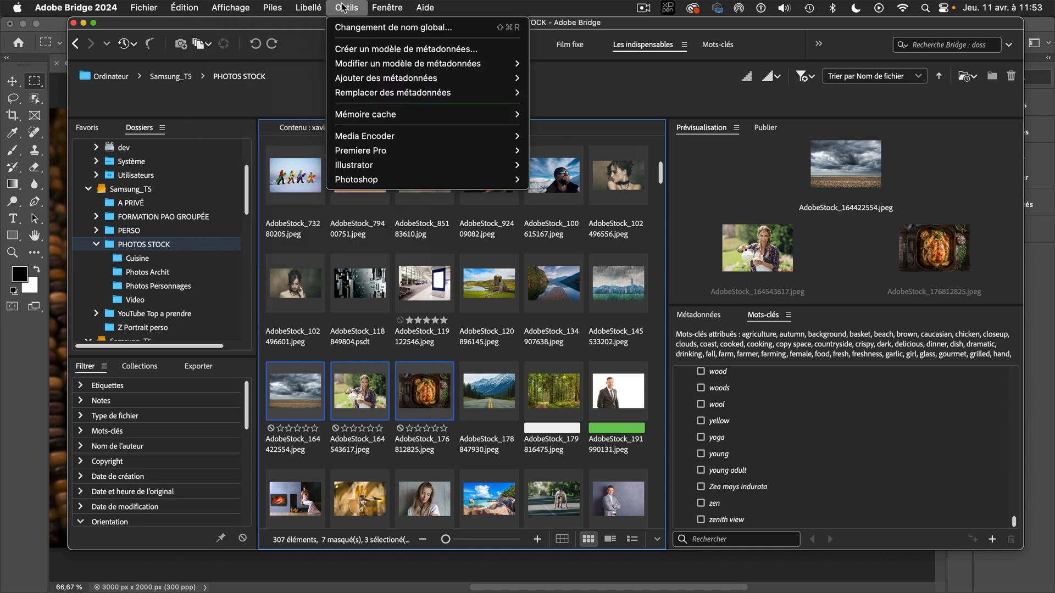
pyautogui.moveTo(384, 178)
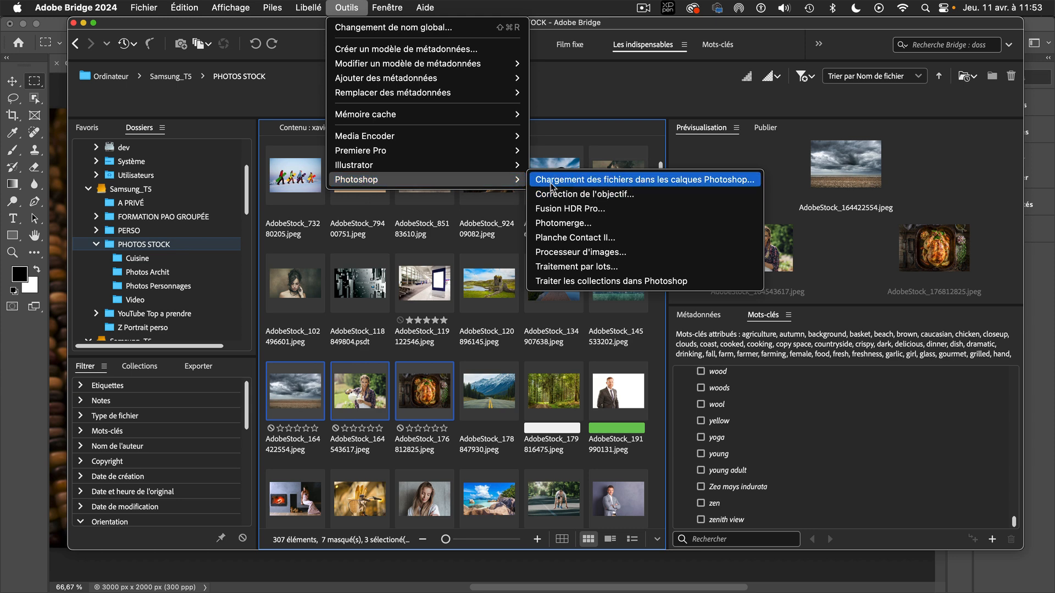
pyautogui.click(687, 181)
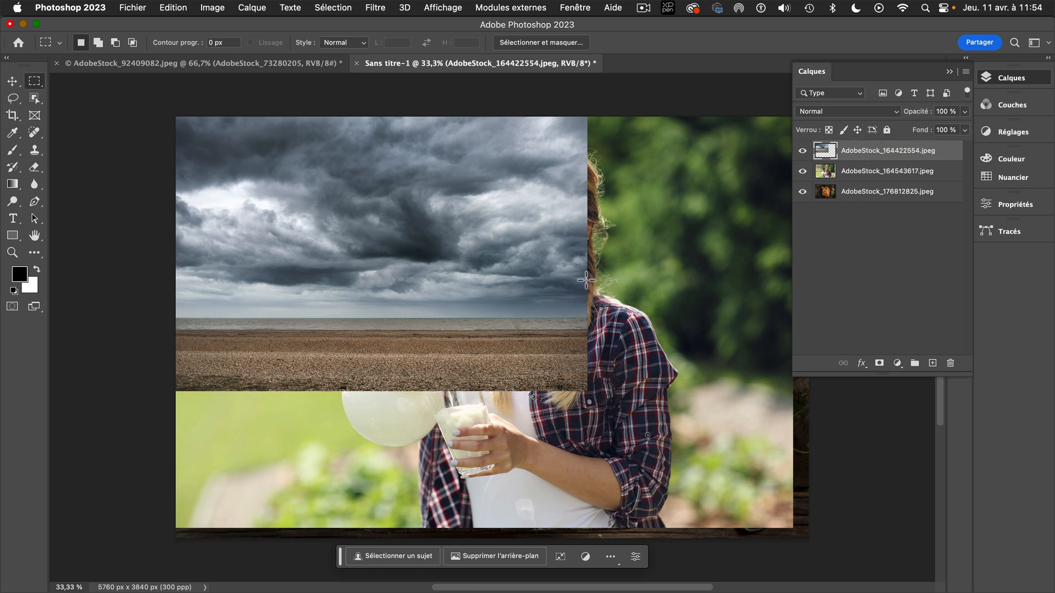
# - Scale the AdobeStock_164543617.jpeg layer to about 41.33 %, keeping it anchored at its upper-right corner, and commit the transform
pyautogui.click(12, 81)
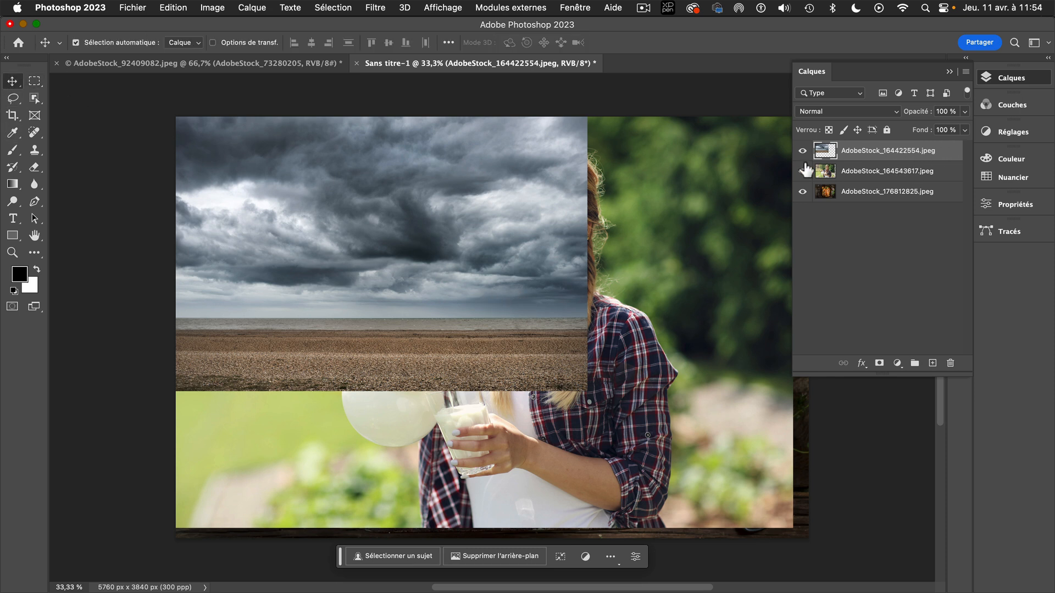
pyautogui.click(879, 175)
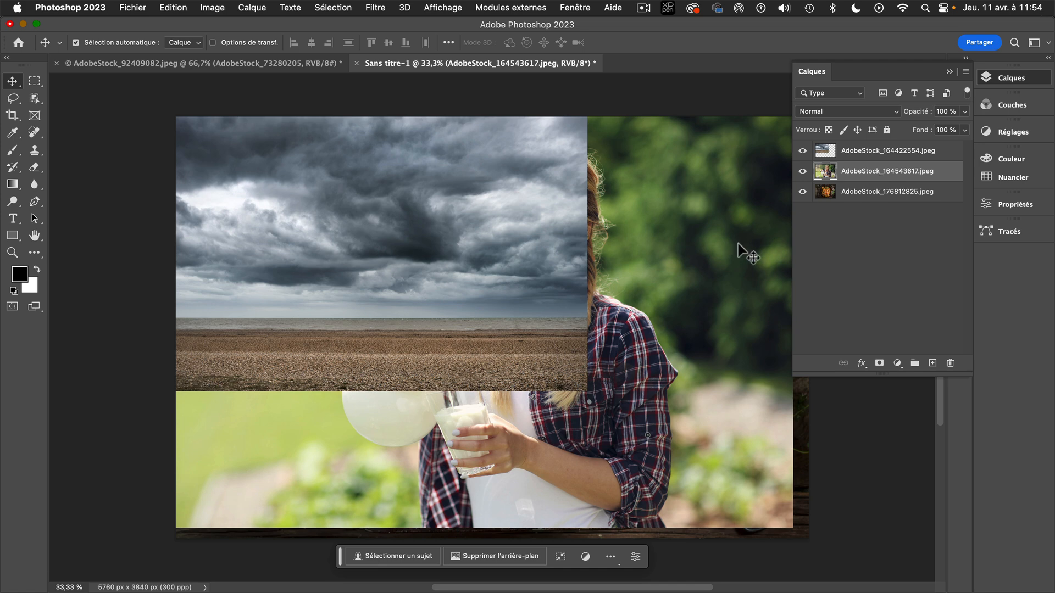
pyautogui.press('super+t')
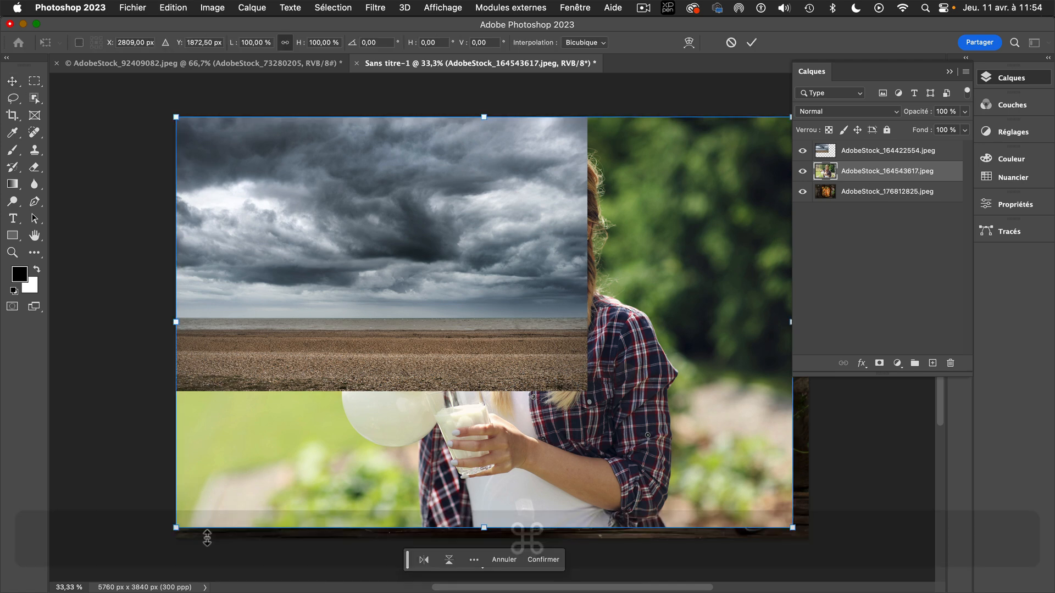
pyautogui.moveTo(177, 530); pyautogui.dragTo(616, 351)
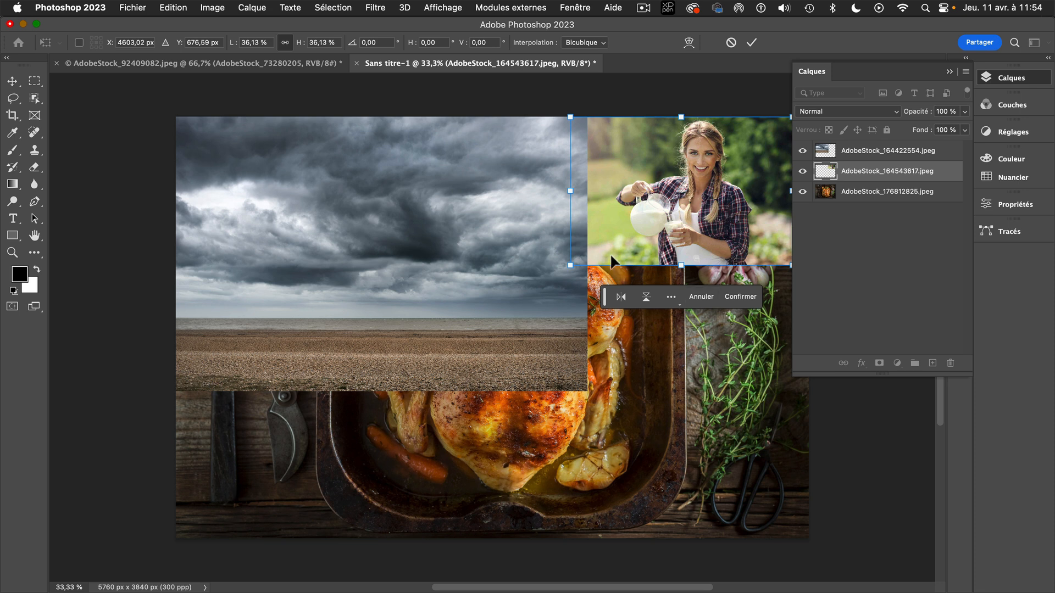
pyautogui.moveTo(571, 266); pyautogui.dragTo(539, 287)
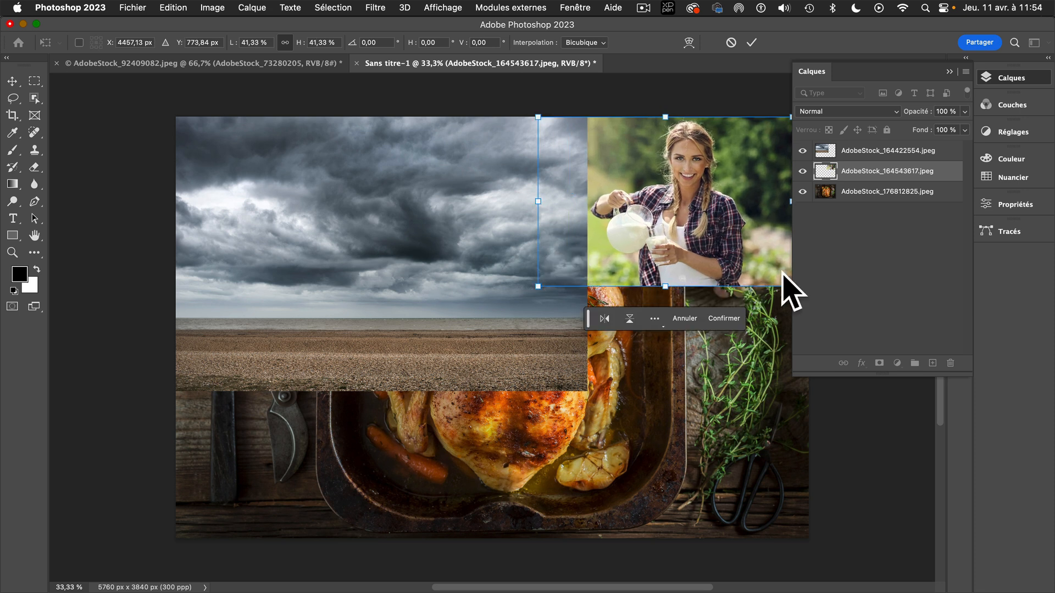
pyautogui.press('Return')
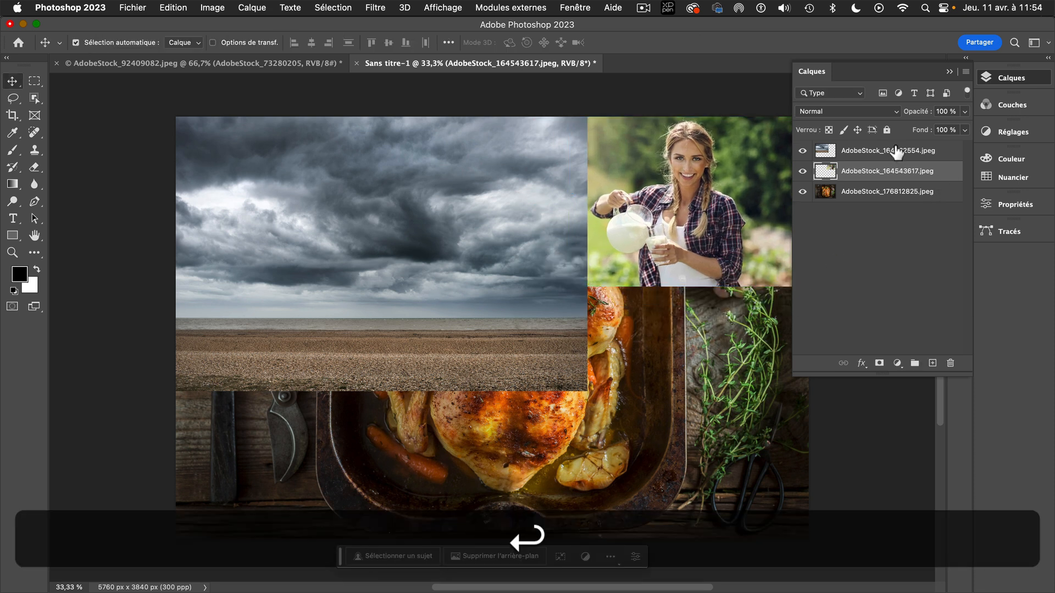
# - Scale the AdobeStock_164422554.jpeg layer to about 62.20 %, move it to the canvas's lower-left area, and commit the transform
pyautogui.click(893, 150)
pyautogui.press('super+t')
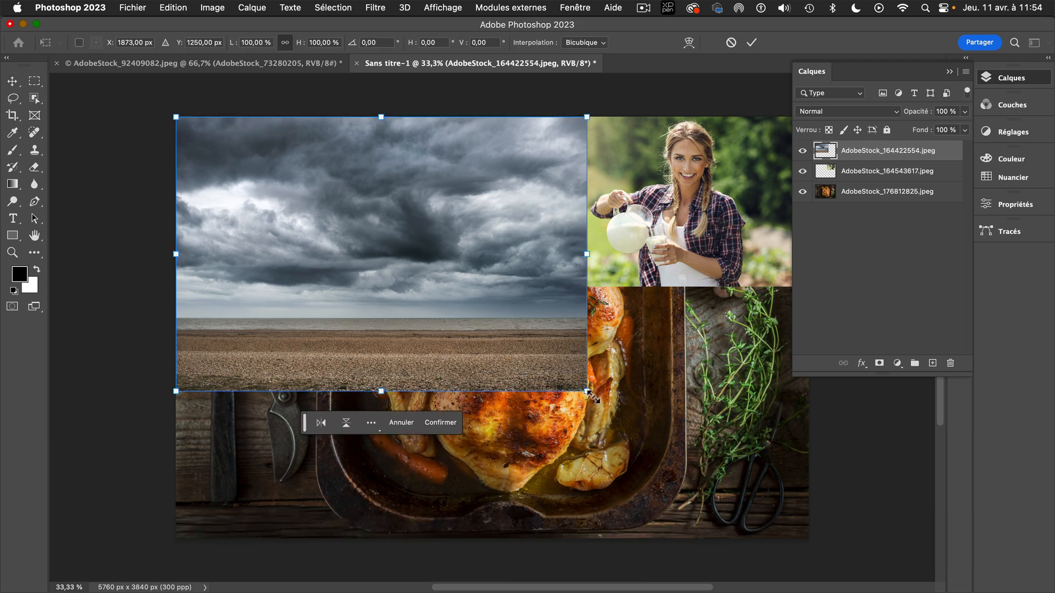
pyautogui.moveTo(596, 397); pyautogui.dragTo(431, 292)
pyautogui.moveTo(337, 224); pyautogui.dragTo(364, 419)
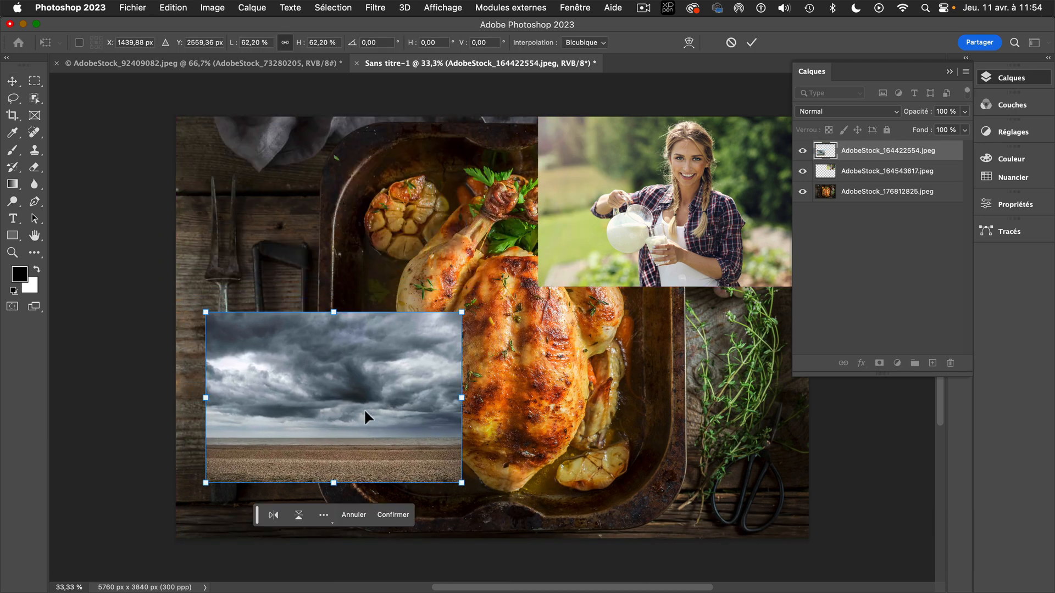
pyautogui.press('Return')
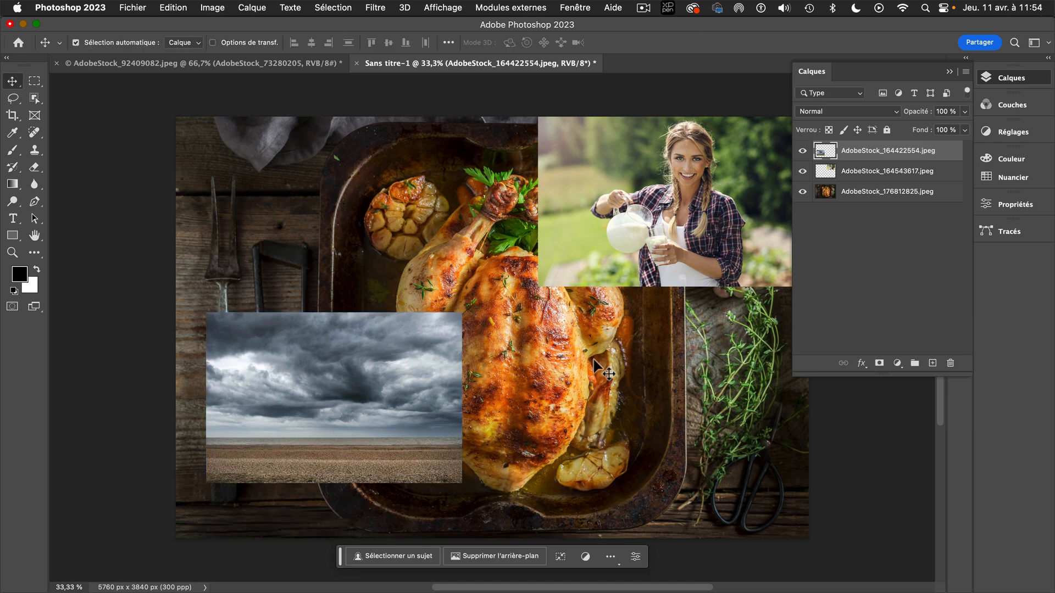
# - Switch to Adobe Bridge and view the Workflow and Film fixe workspaces, returning to Les indispensables
pyautogui.moveTo(537, 591)
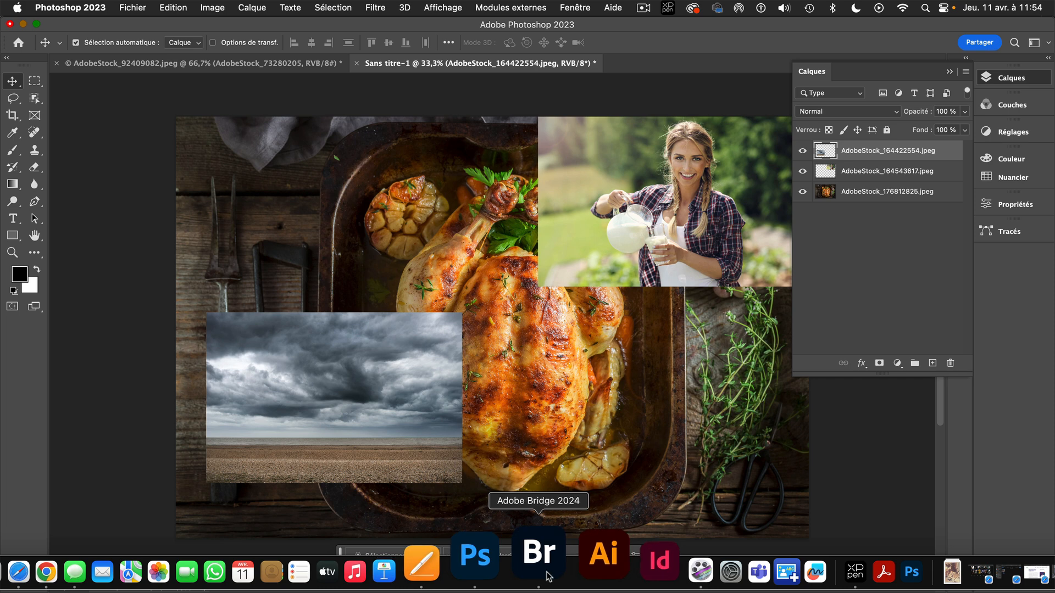
pyautogui.click(547, 574)
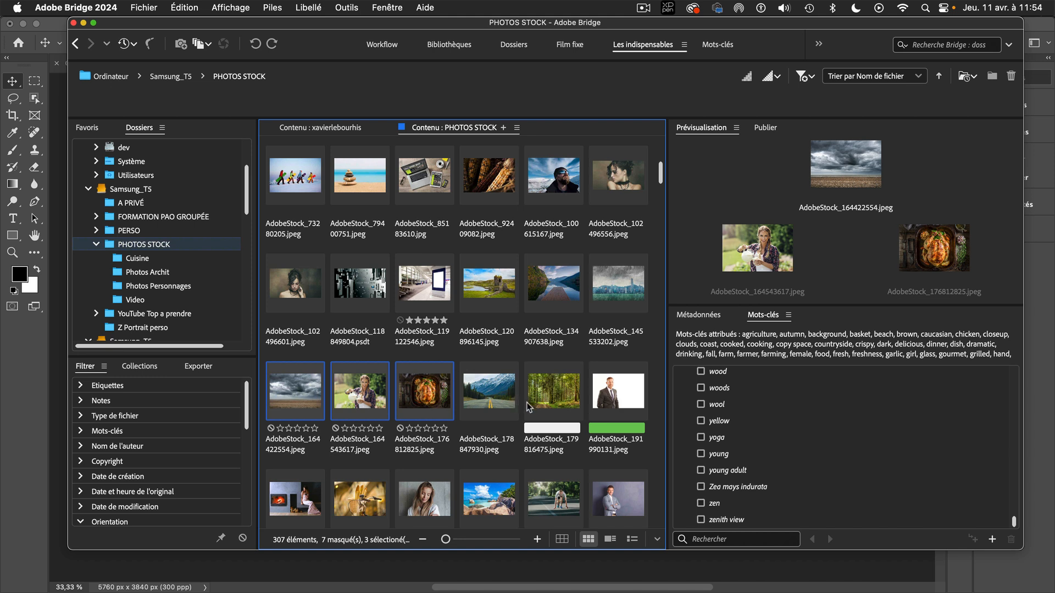
pyautogui.click(381, 45)
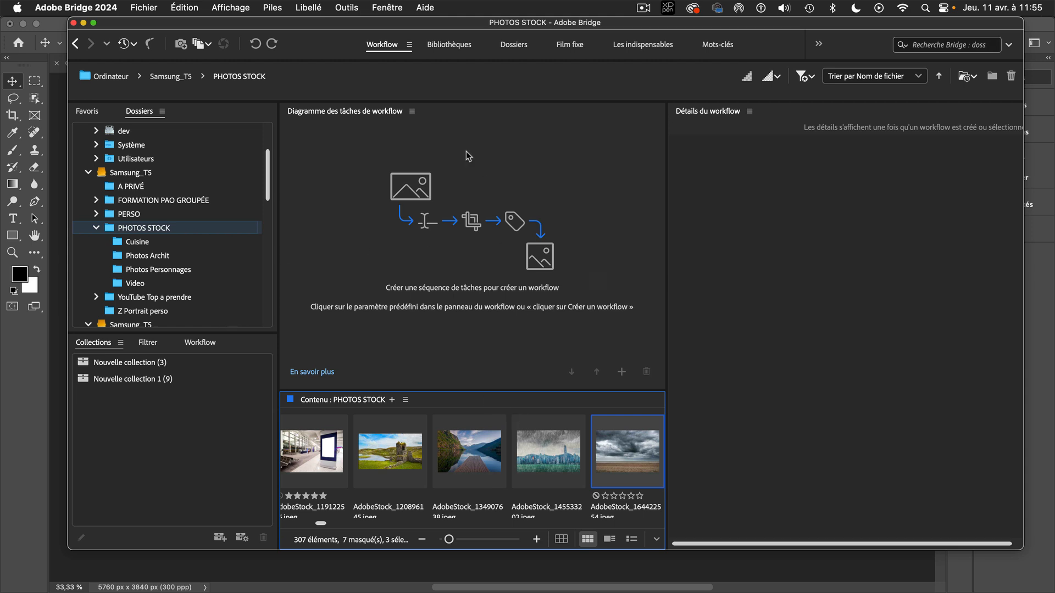
pyautogui.click(571, 47)
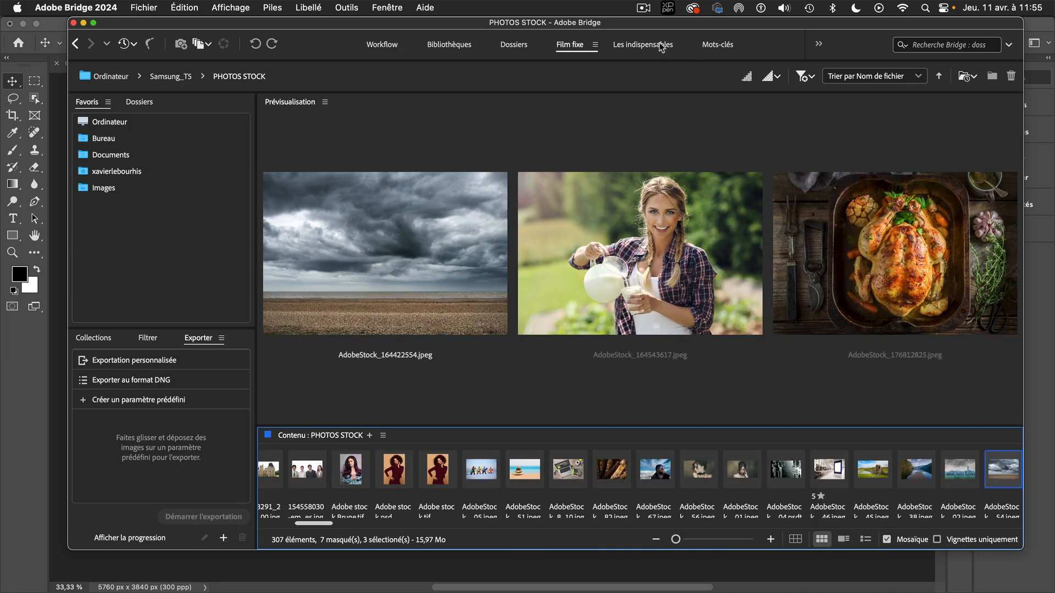
pyautogui.click(658, 44)
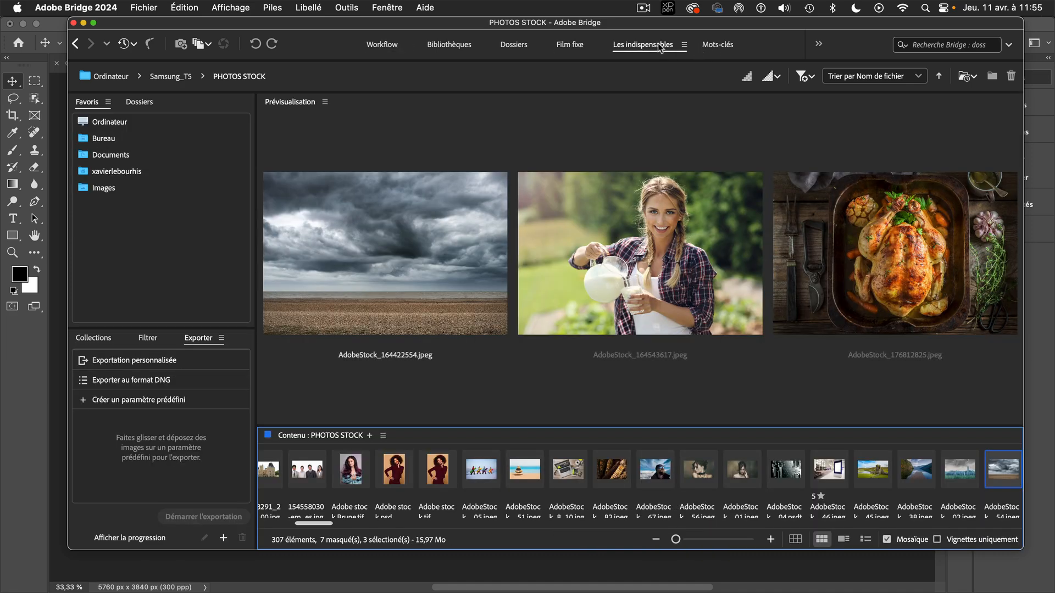